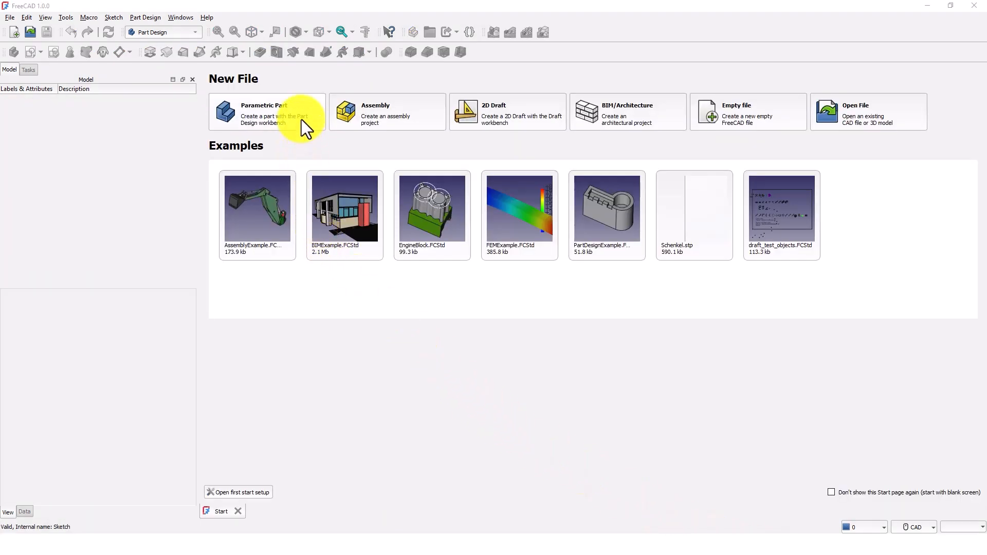
Step: Create a new parametric part and start a sketch on the XY plane in the Part Design workbench
click(301, 119)
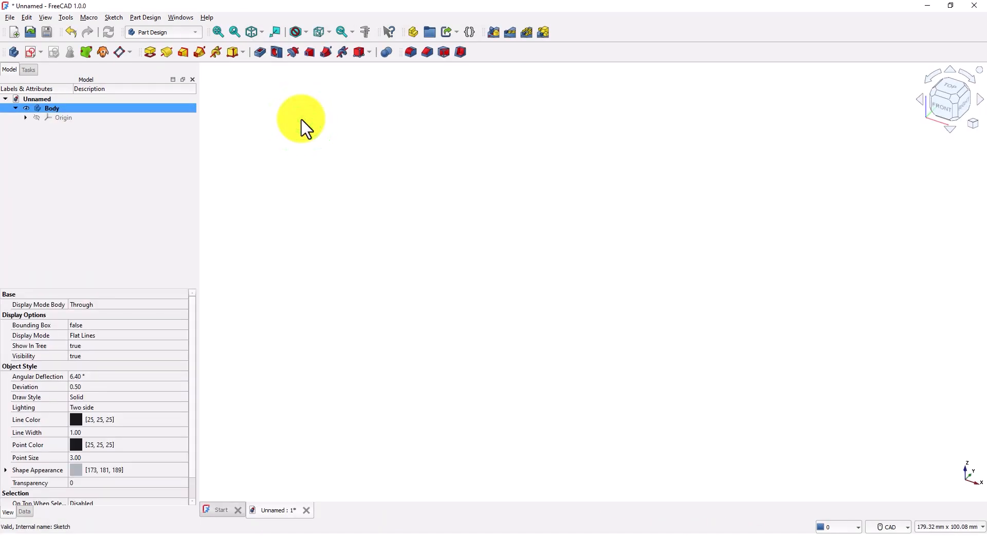
click(189, 36)
click(179, 112)
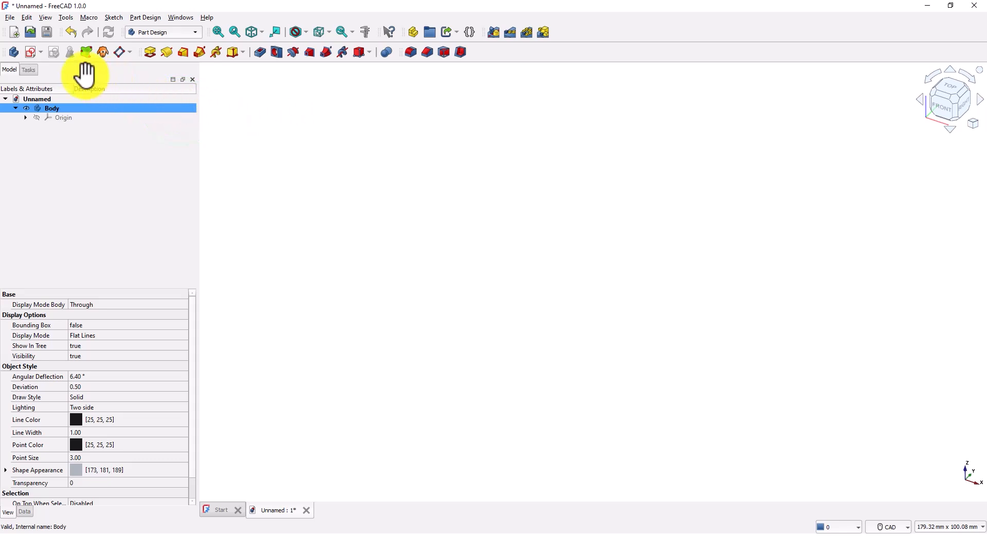
click(31, 52)
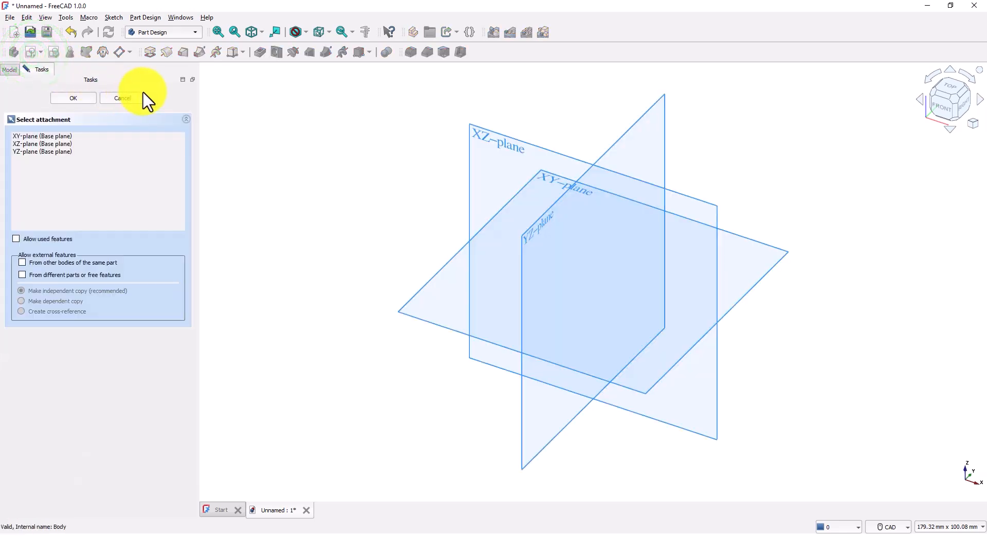
click(403, 314)
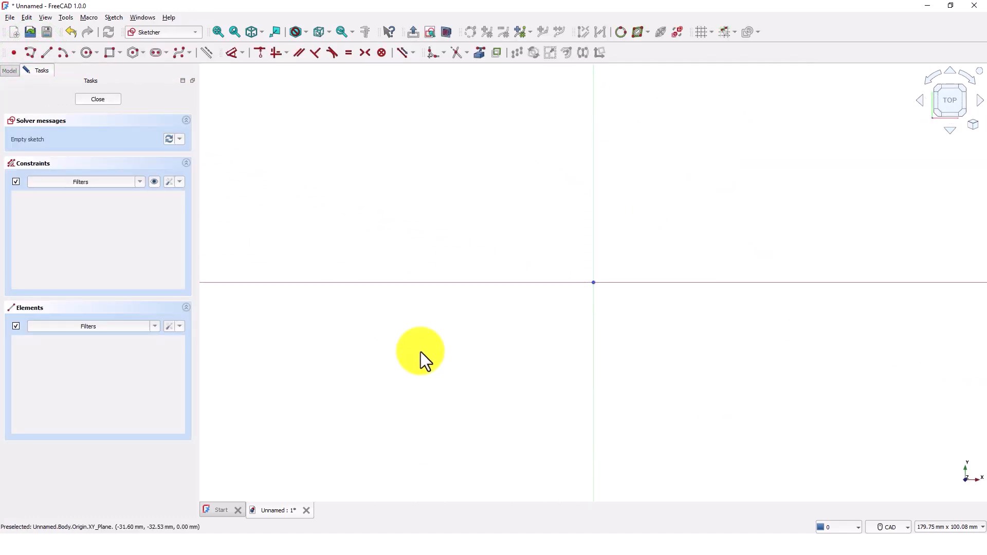
Step: Sketch a centered rectangle on the origin, 80 mm wide and 35 mm high
click(117, 54)
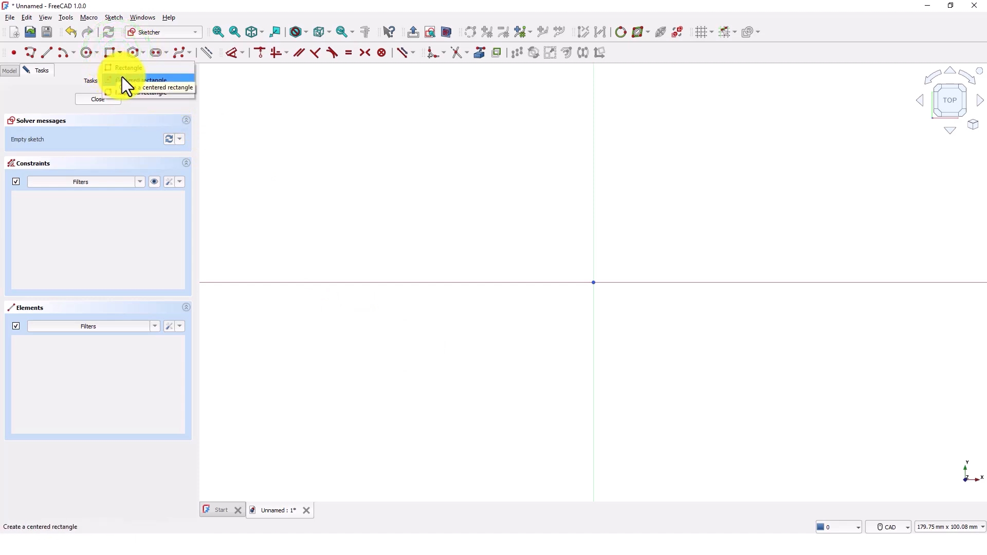
click(125, 80)
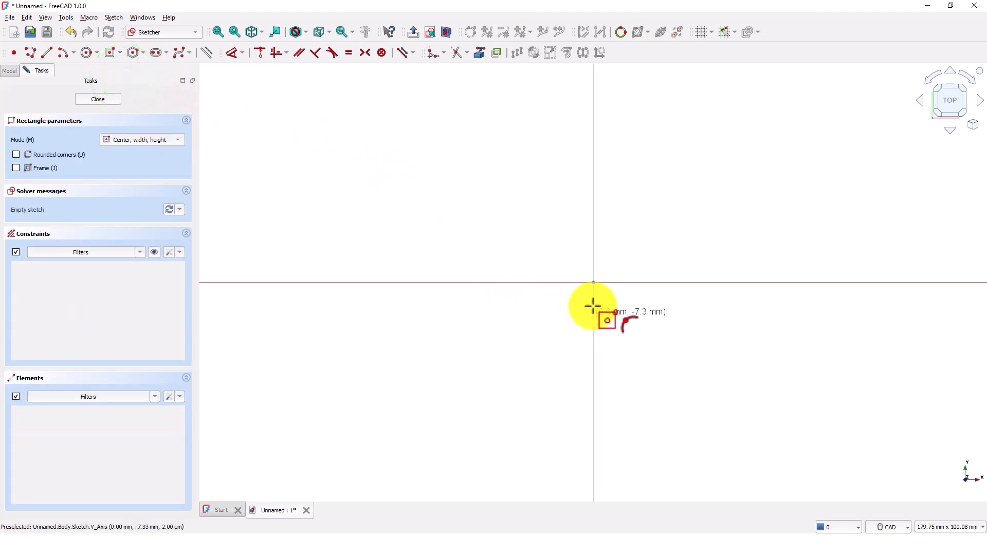
click(593, 282)
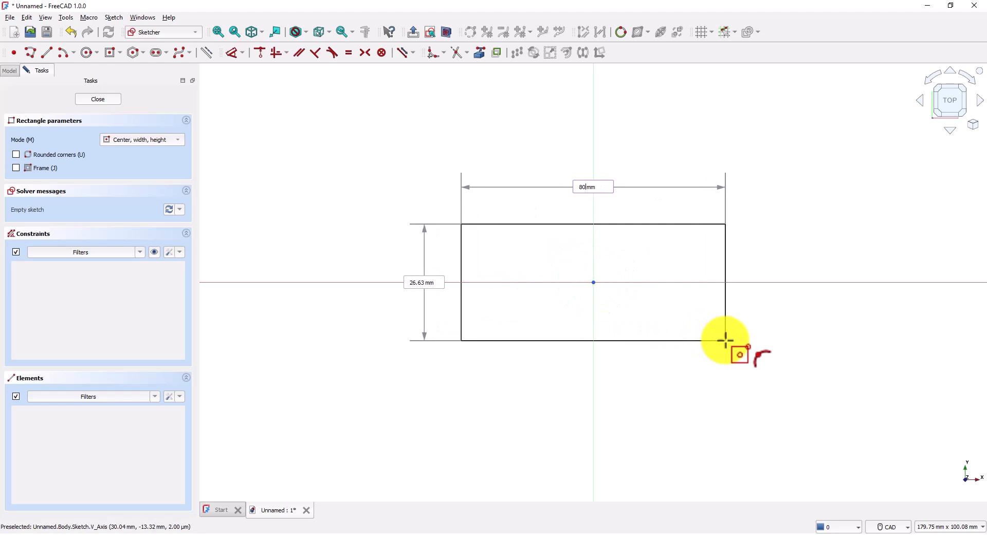
key(Tab)
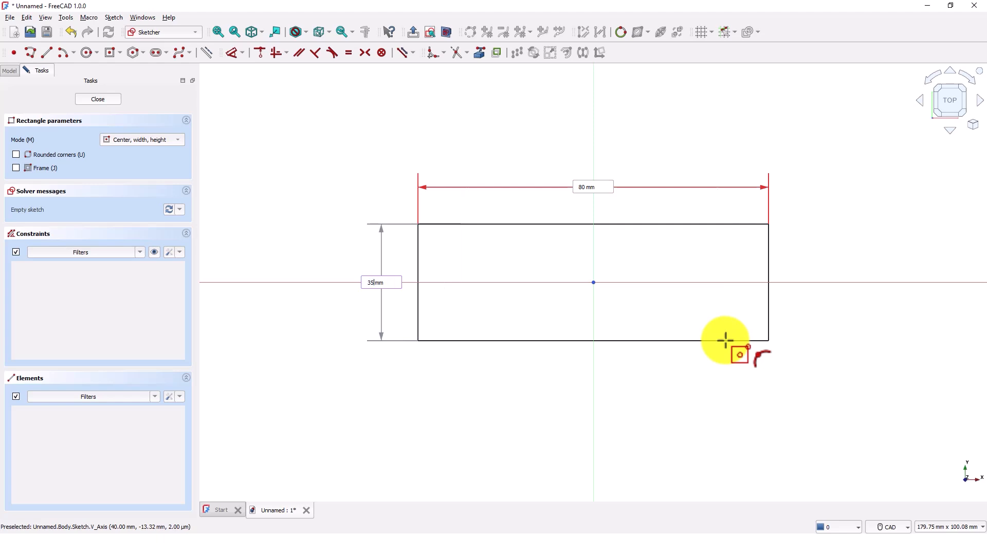
key(Return)
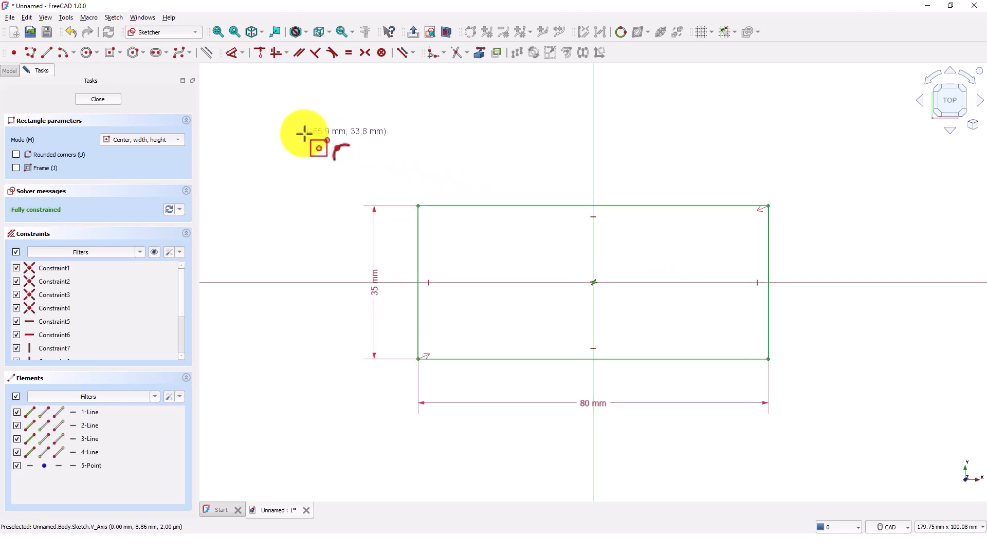
key(Escape)
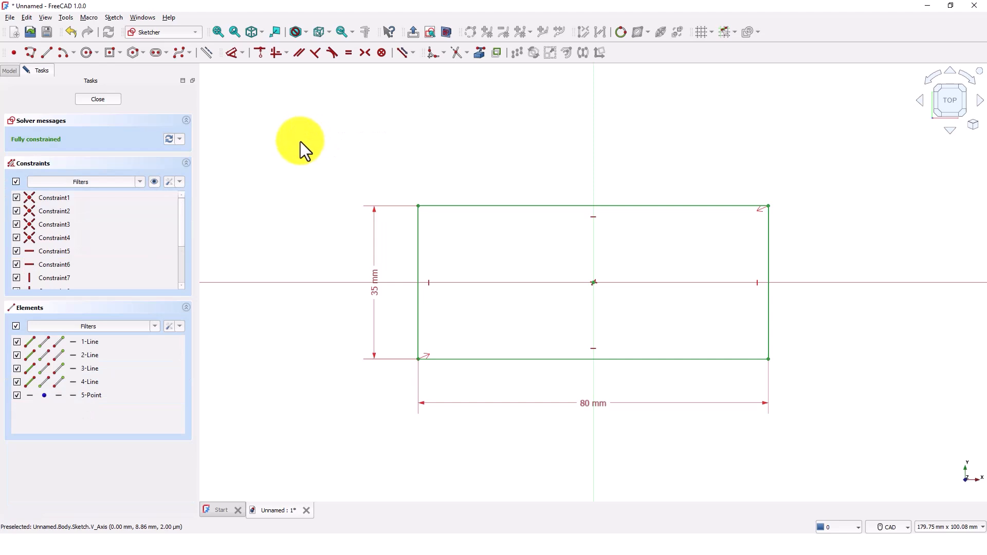
Step: Sketch a 20 mm diameter circle centred on the horizontal axis, to the left of the rectangle
click(87, 52)
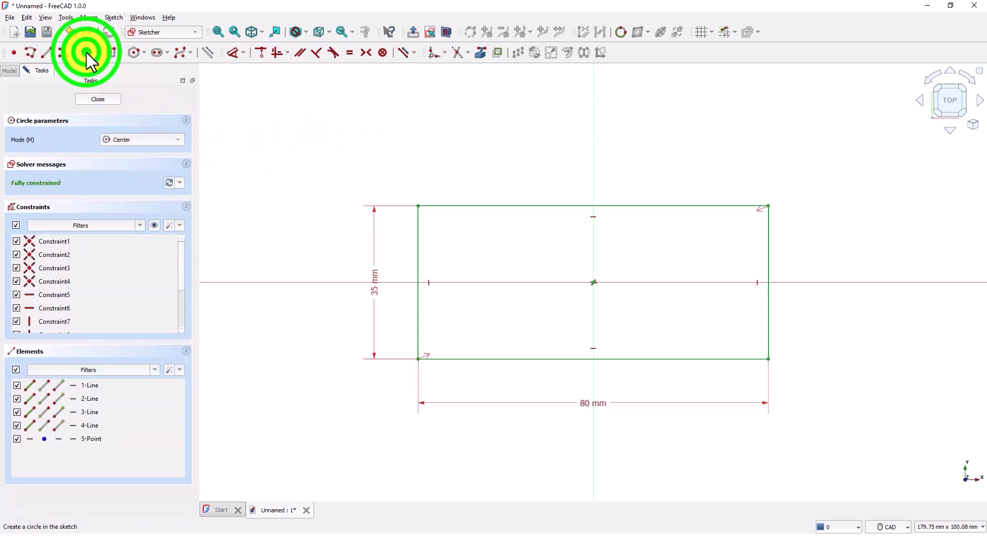
click(252, 282)
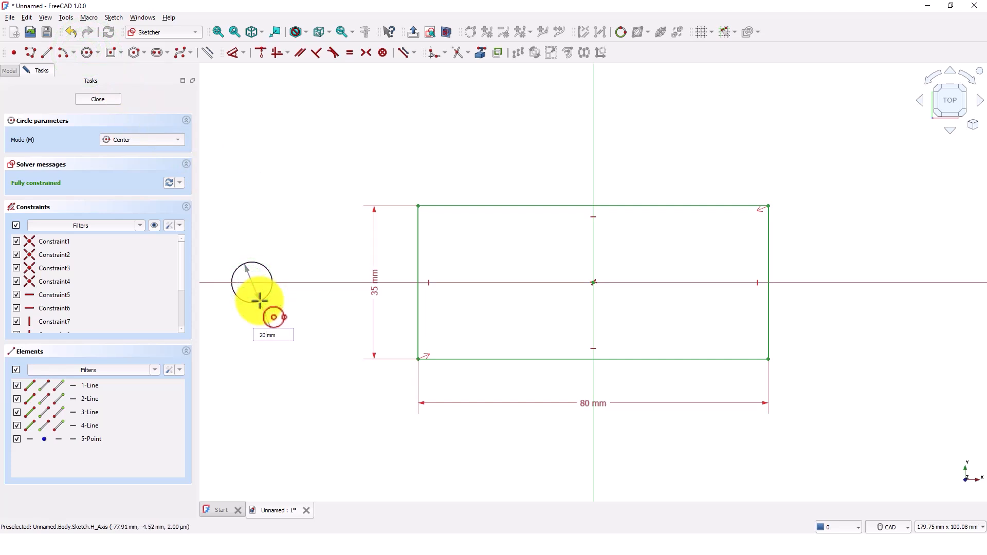
text(20)
key(Return)
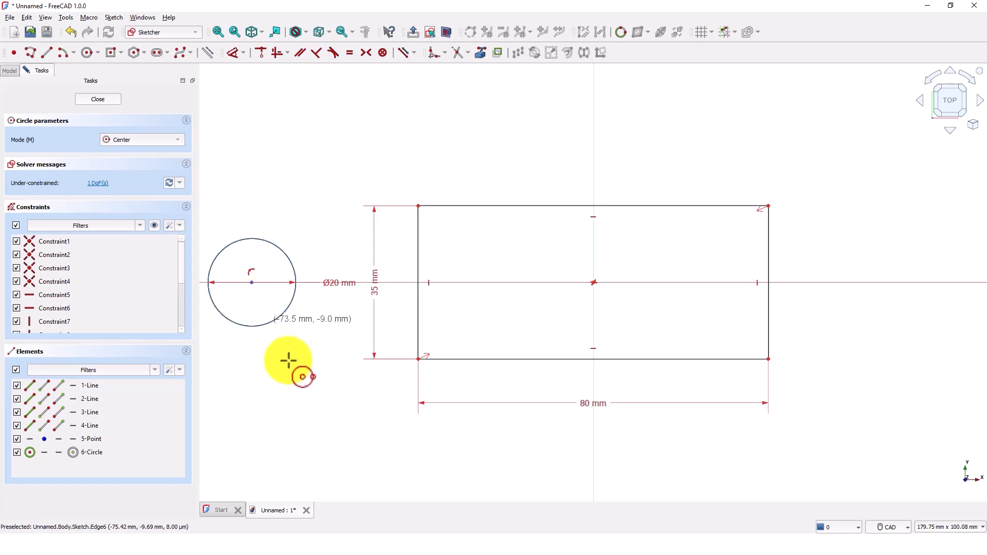
right_click(288, 194)
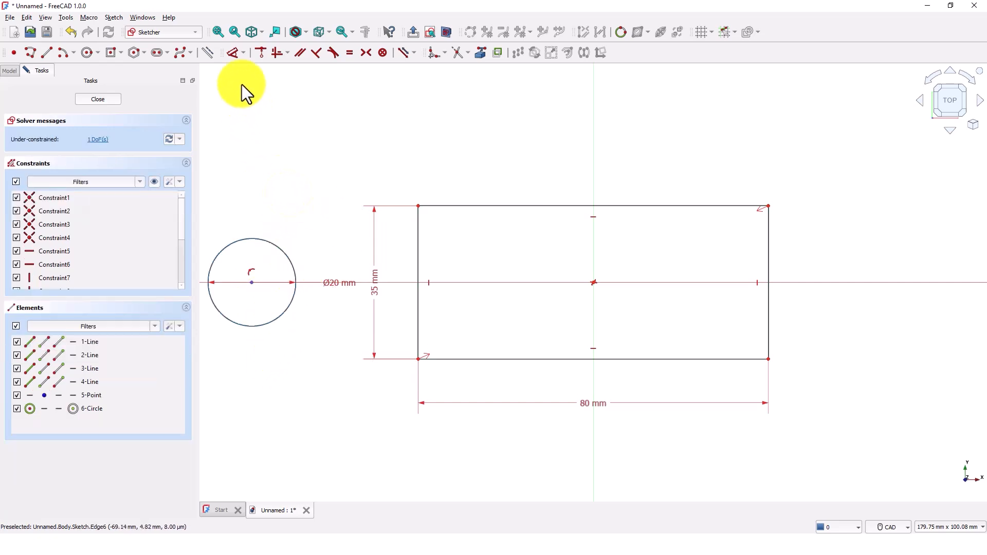
Step: Dimension the distance from the circle's centre to the rectangle's left edge as 35 mm
click(232, 53)
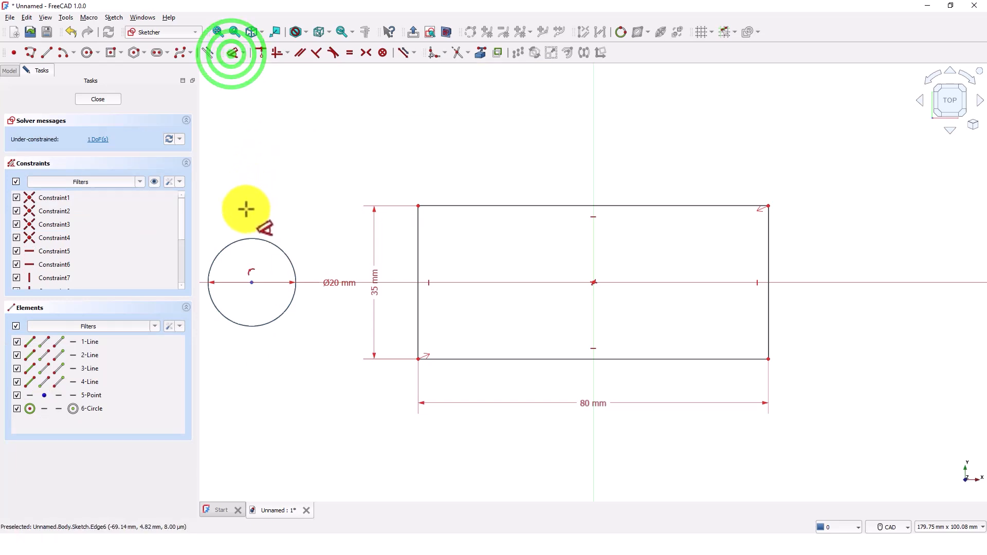
click(252, 282)
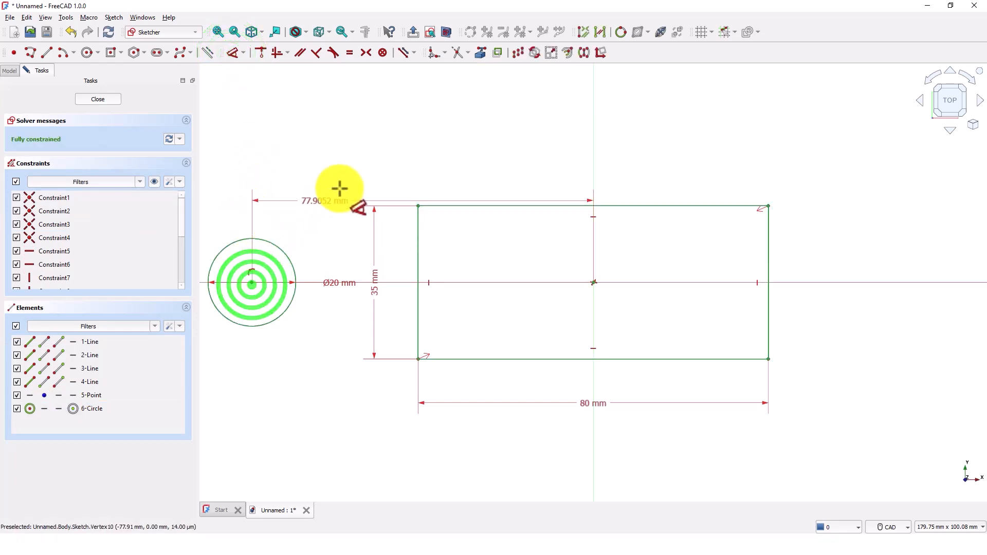
click(418, 228)
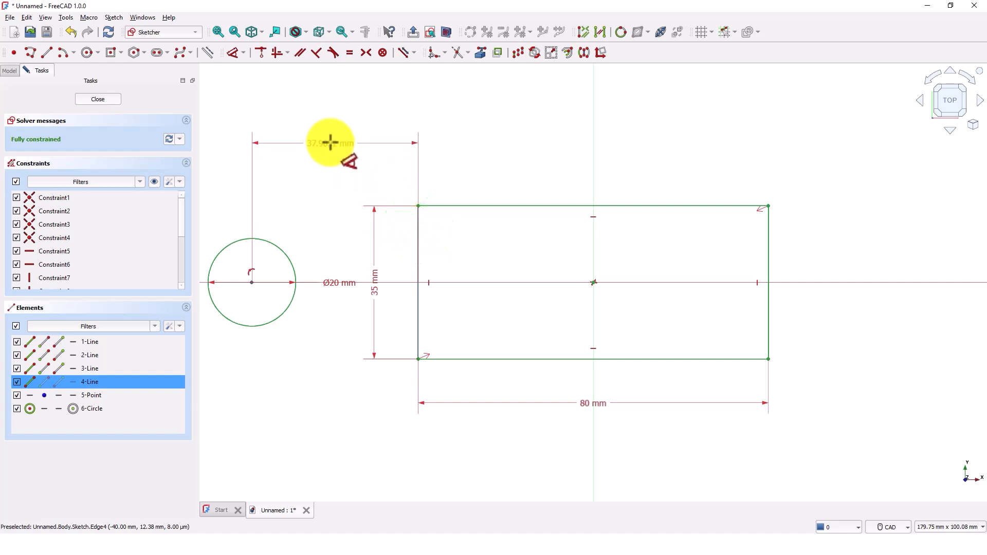
click(331, 142)
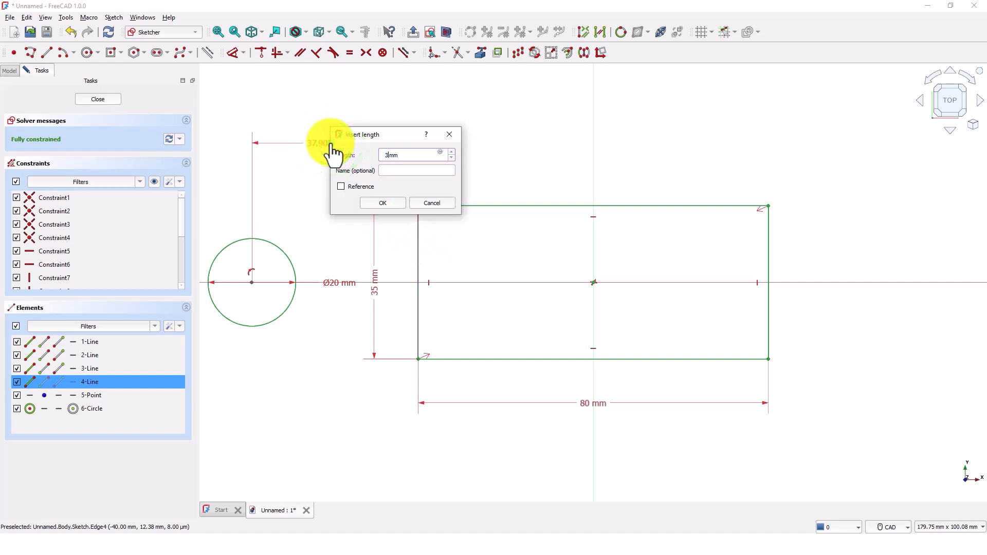
key(Return)
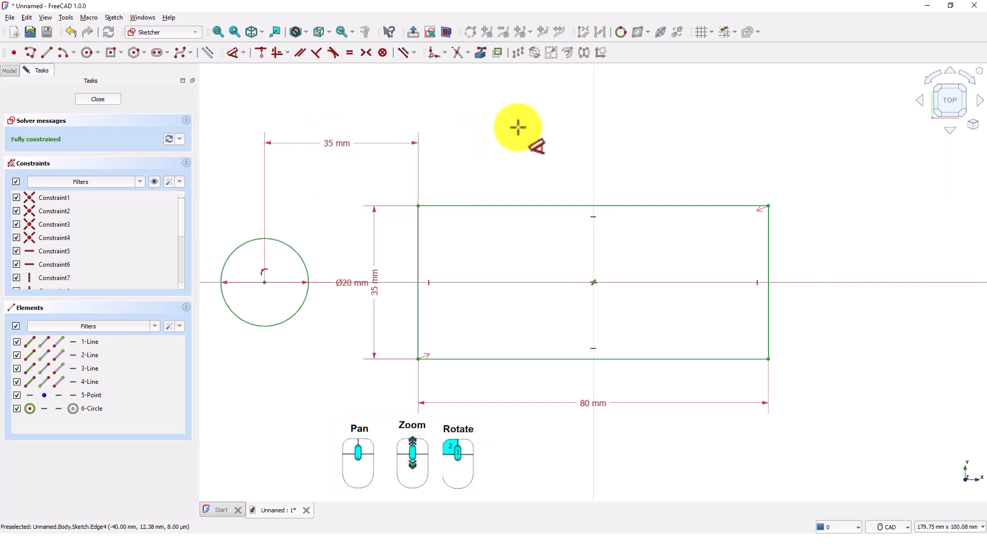
Step: Draw two lines joining the circle's upper and lower right sides to the rectangle's upper-left and lower-left corners
middle_drag(516, 128, 664, 150)
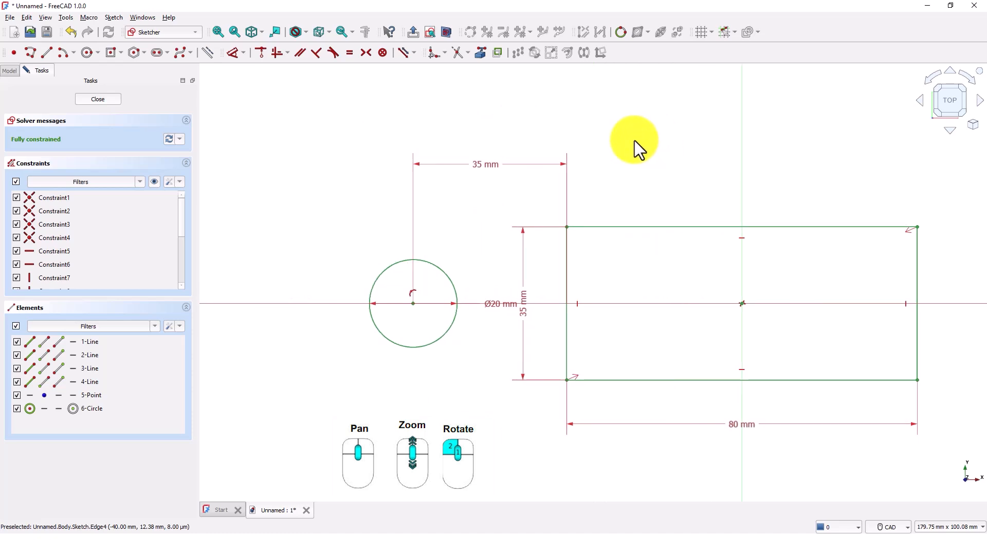
click(97, 99)
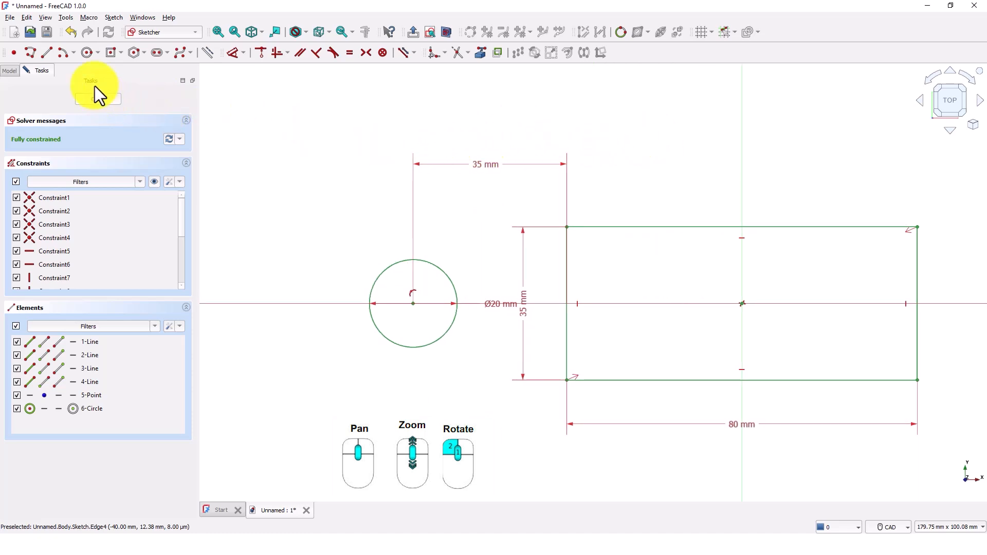
click(48, 57)
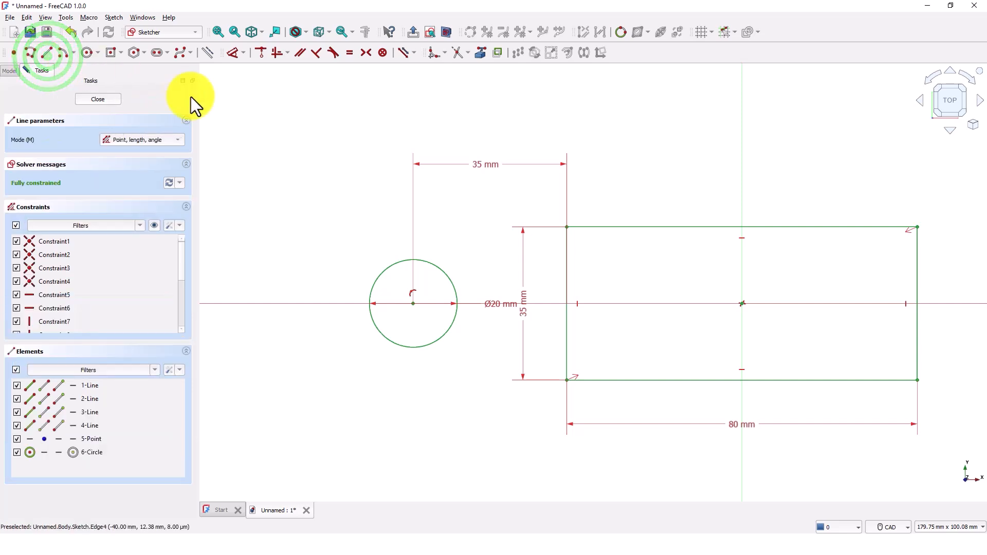
click(434, 262)
click(566, 227)
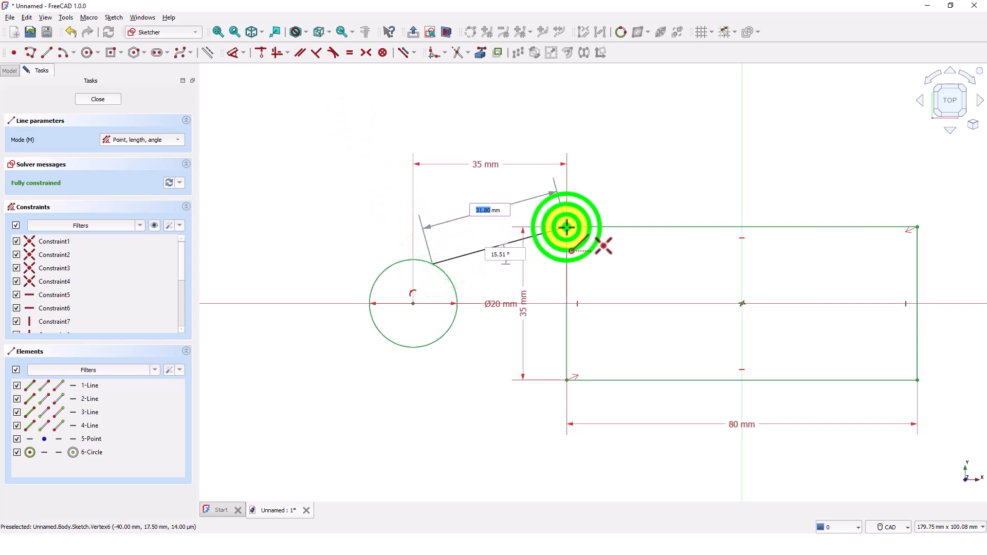
click(567, 380)
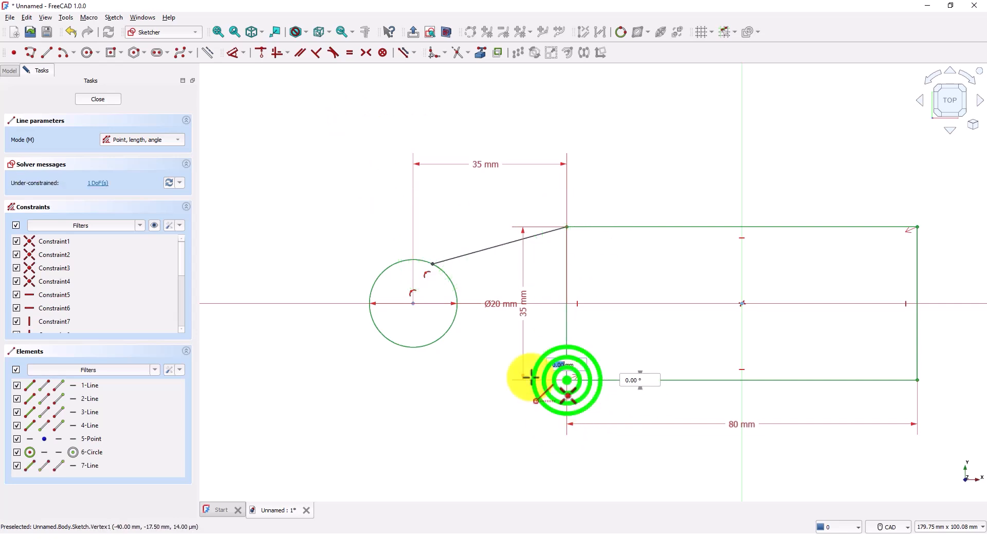
click(434, 344)
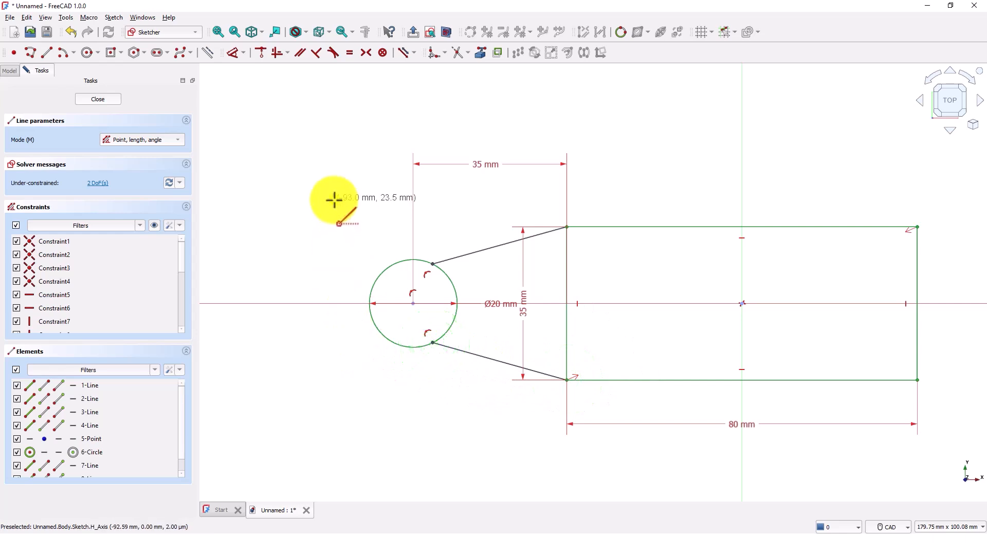
key(Escape)
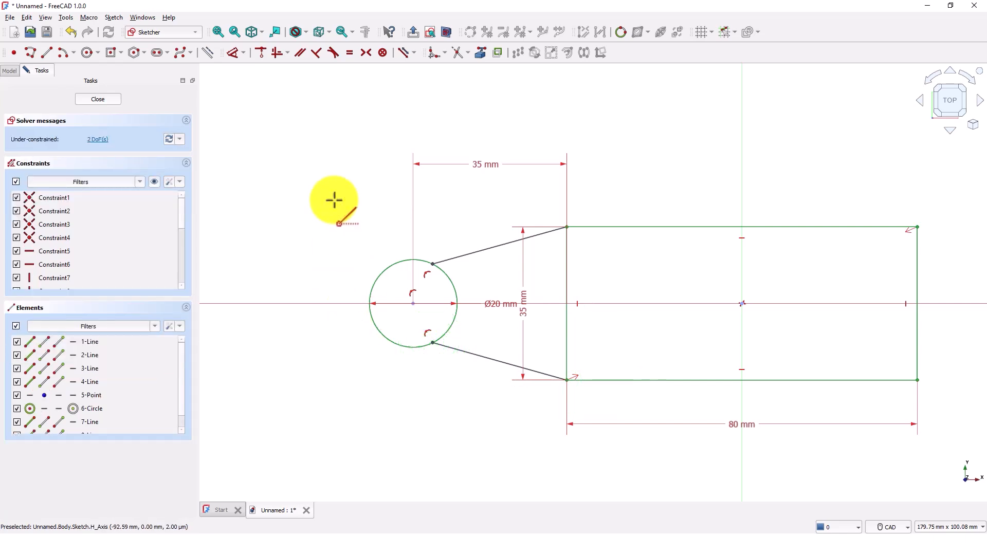
Step: Constrain both slanted connecting lines tangent to the circle
click(334, 55)
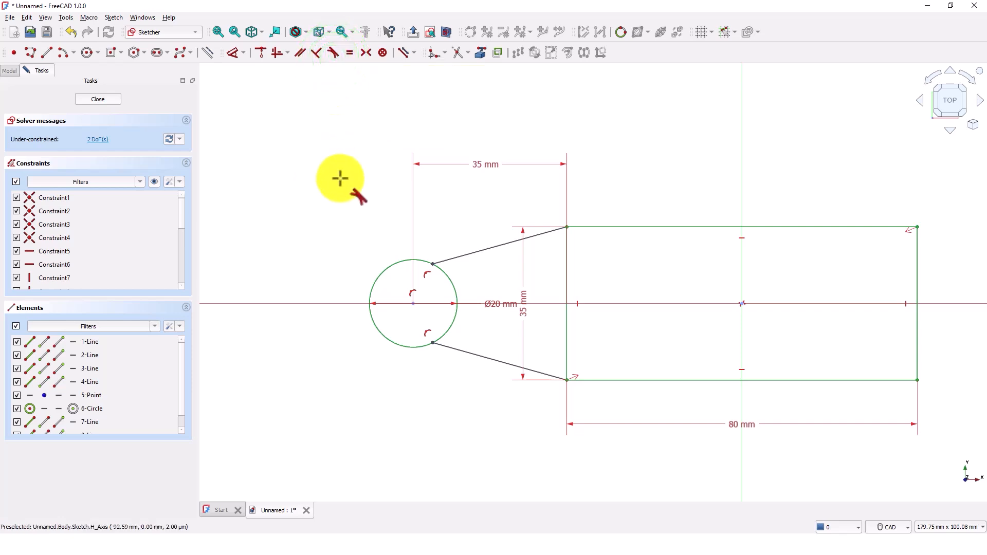
click(478, 251)
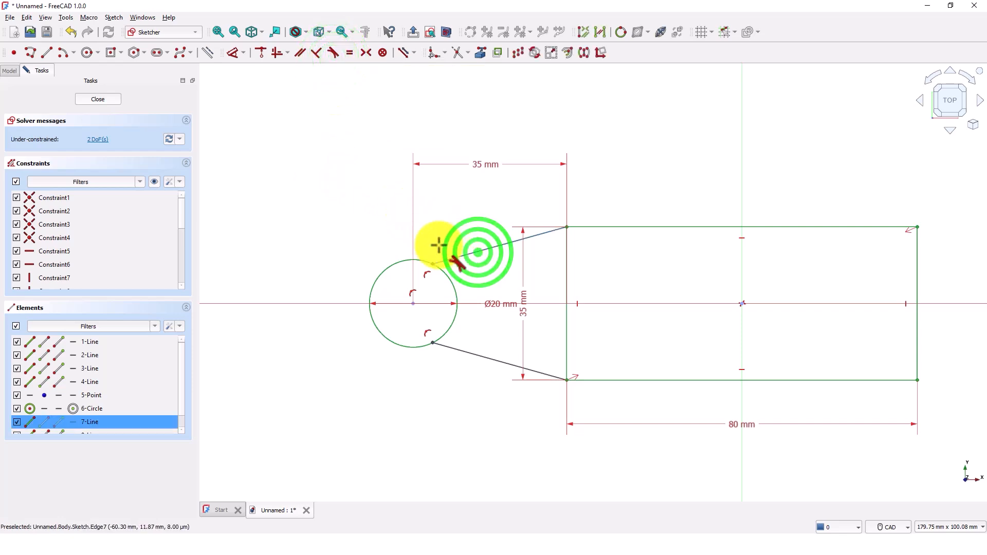
click(404, 260)
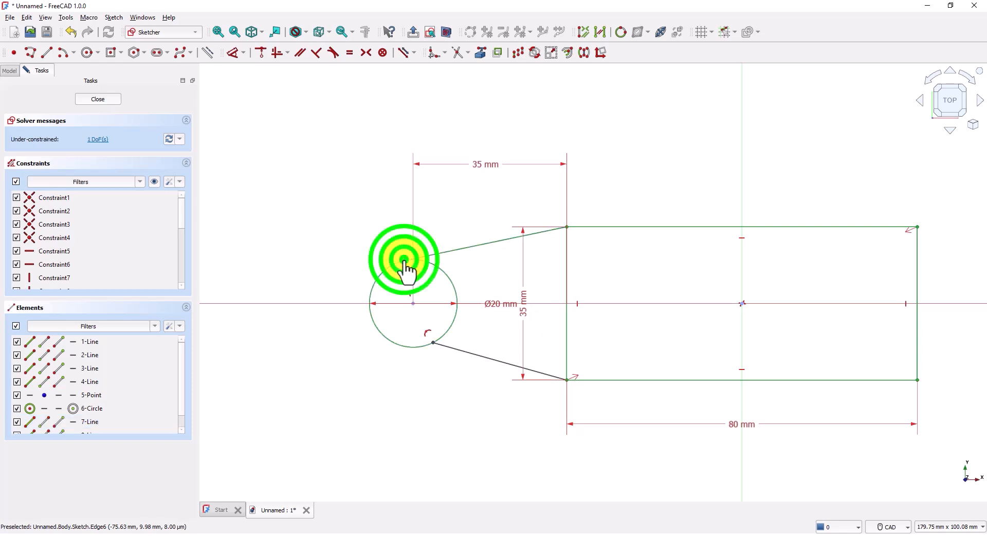
click(454, 350)
click(409, 349)
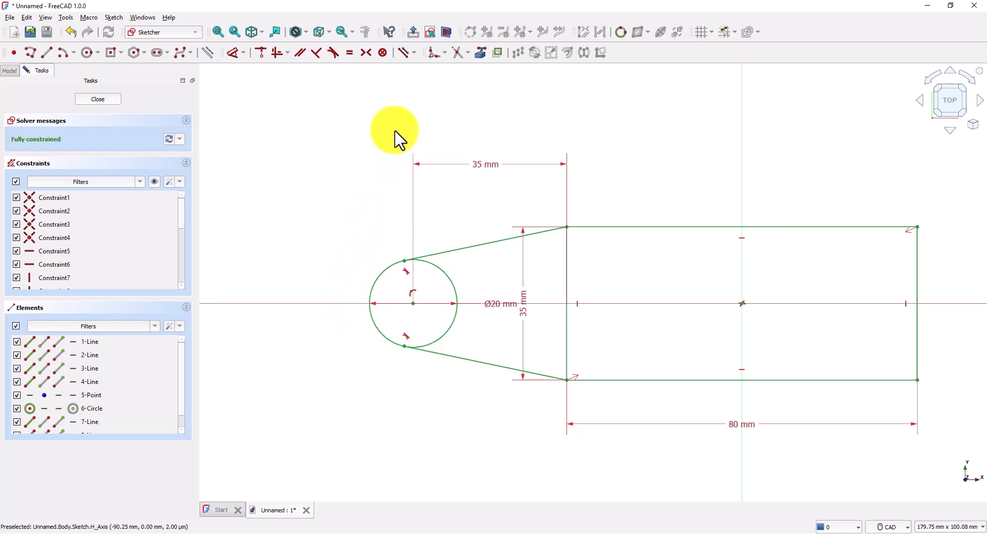
Step: Trim the circle's inner portion between the tangent lines and move the 35 mm horizontal dimension below the profile
click(456, 56)
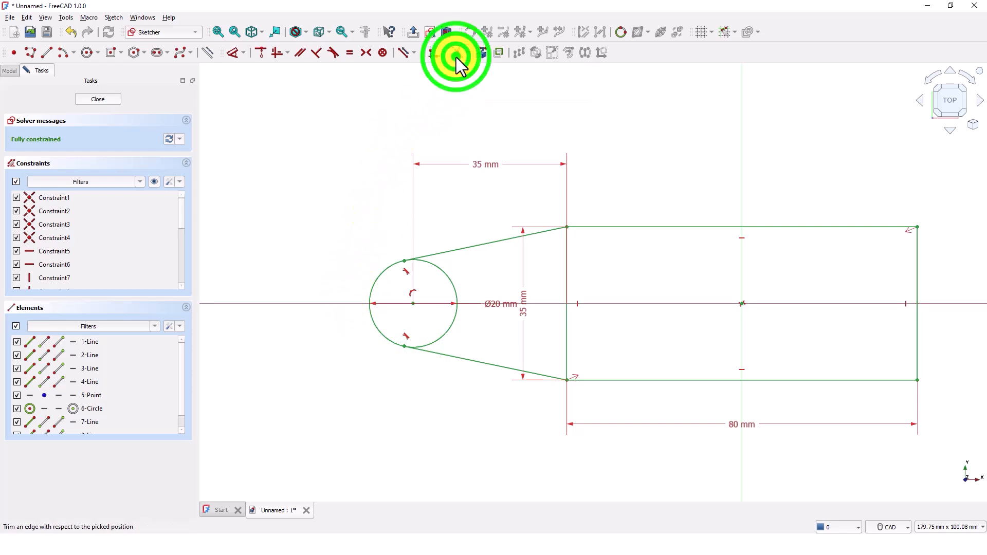
click(456, 289)
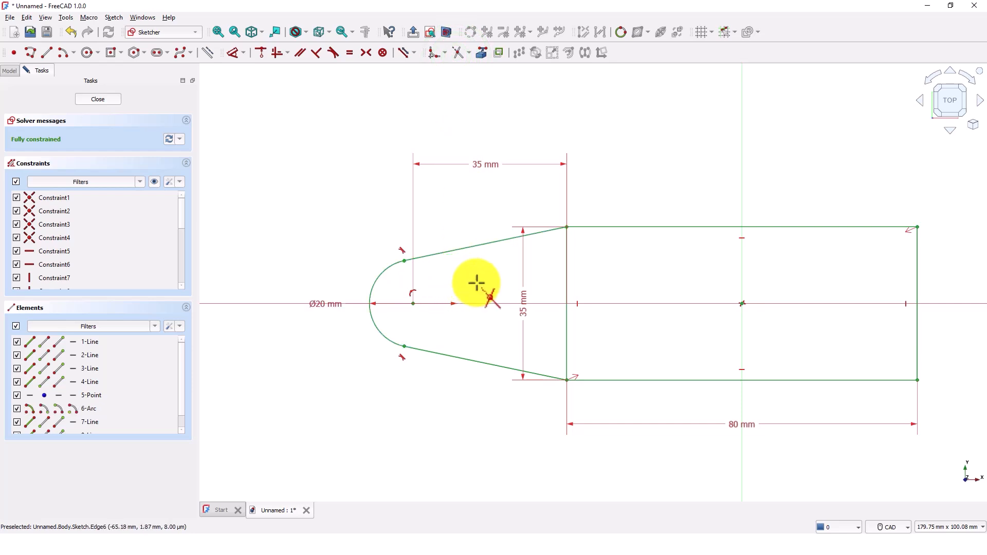
right_click(477, 284)
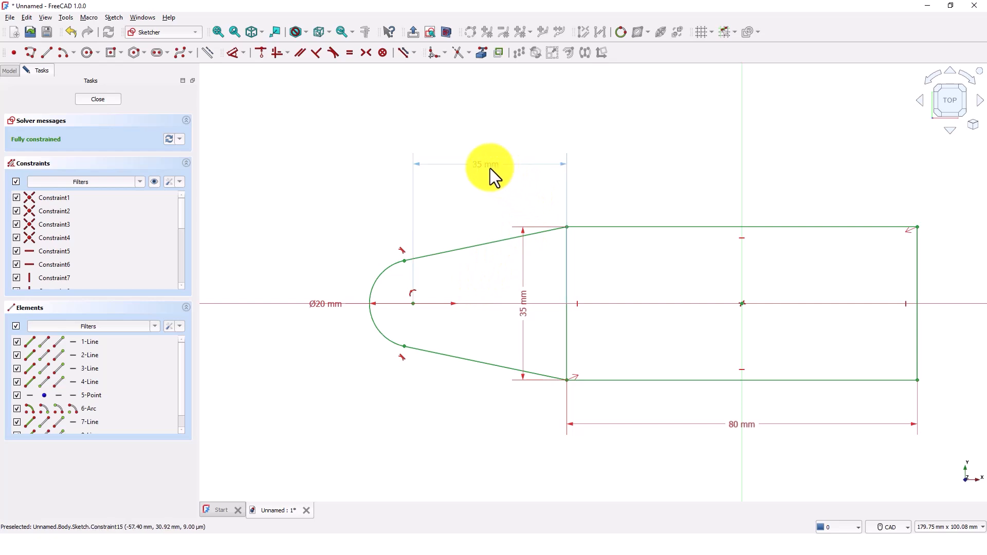
drag(490, 168, 488, 456)
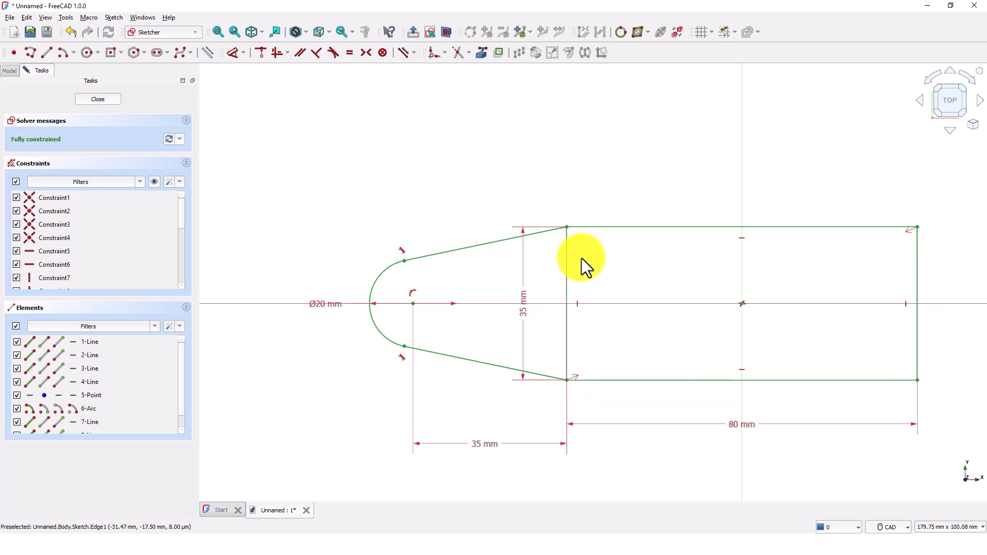
Step: Turn the rectangle's left edge into construction geometry and chamfer the upper-right and lower-right corners, preserving the corner points
click(567, 265)
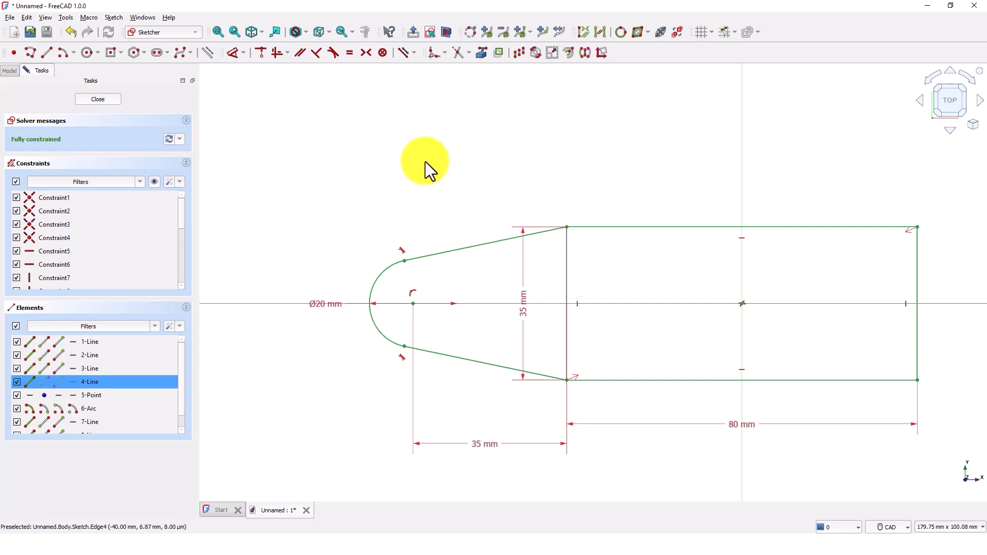
click(207, 52)
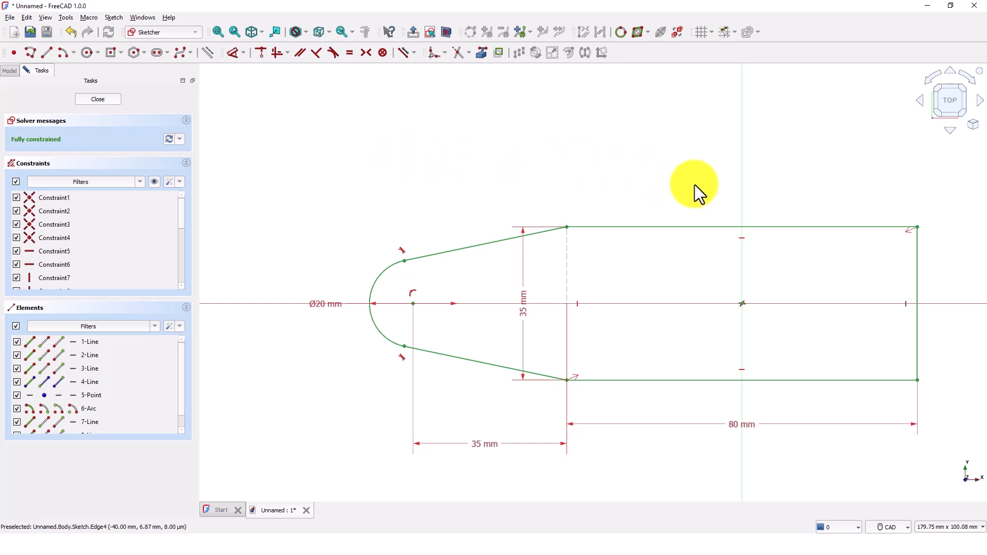
middle_drag(695, 184, 478, 172)
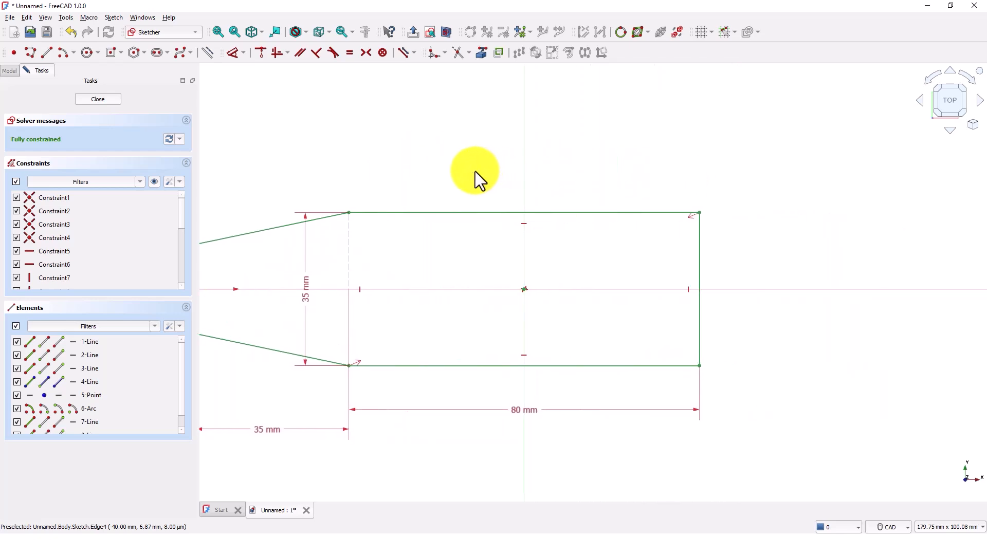
click(445, 54)
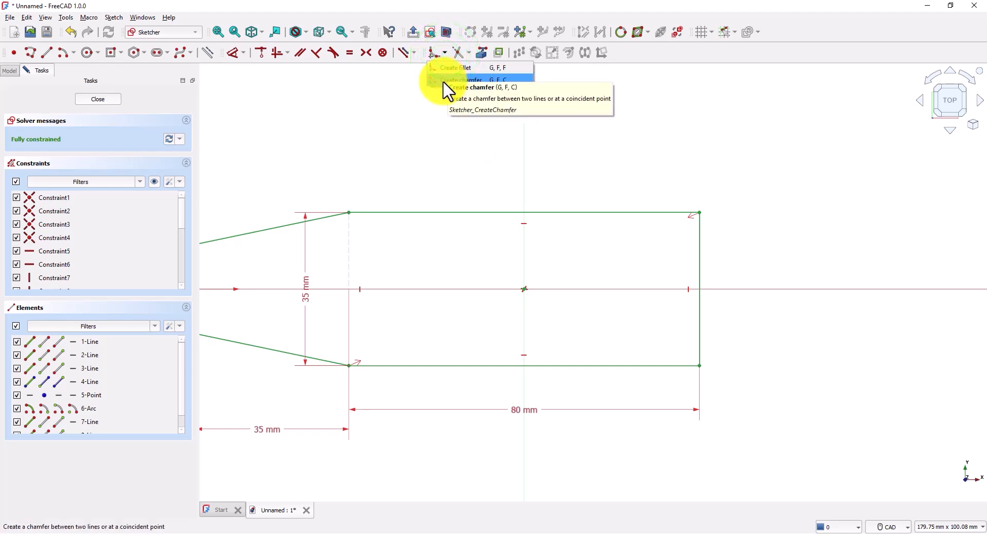
click(443, 81)
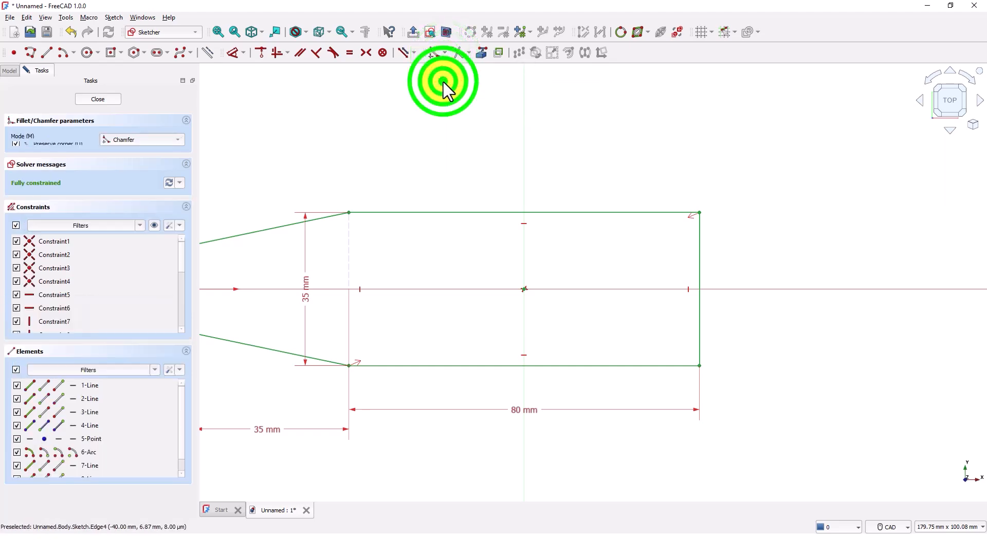
click(700, 212)
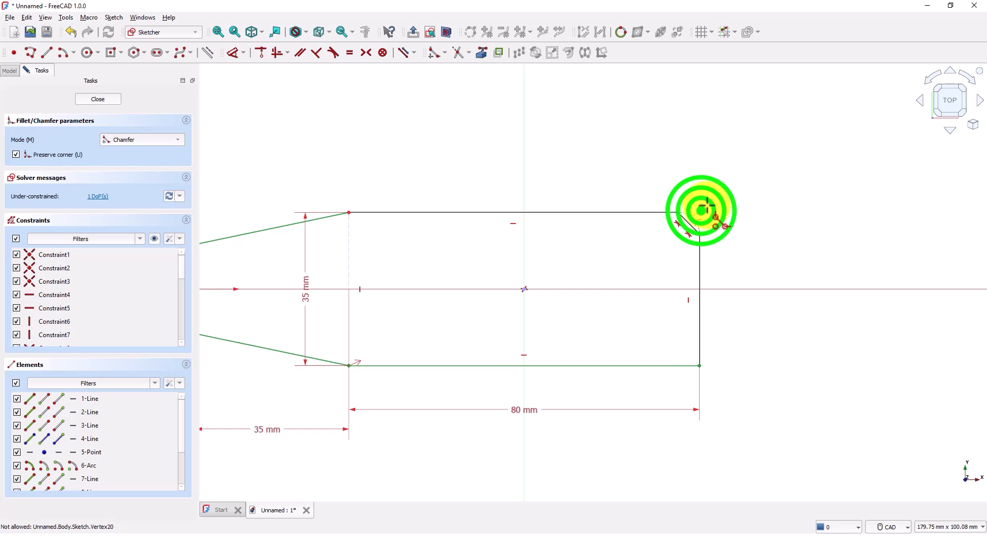
click(700, 365)
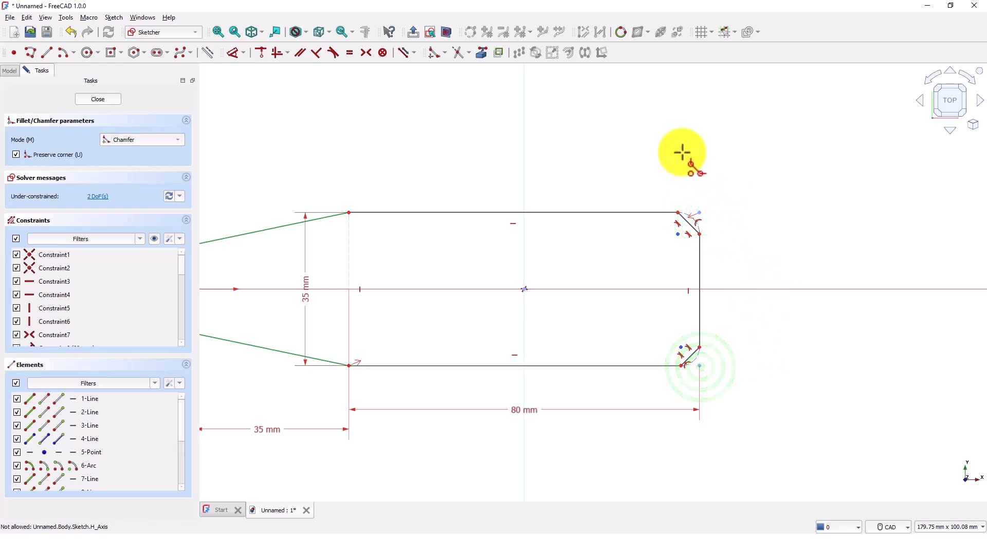
key(Escape)
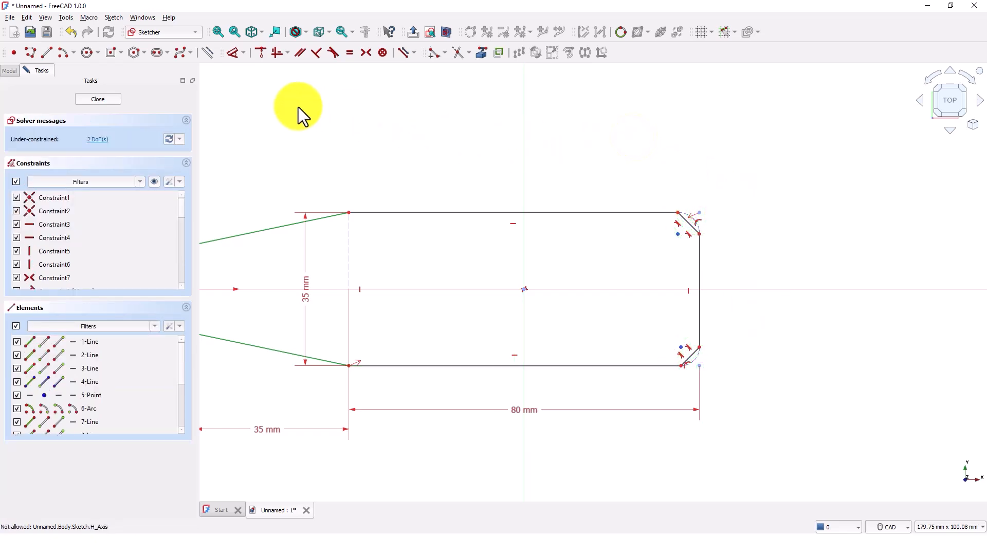
Step: Constrain the upper-right chamfer's horizontal length to 5 mm and place the dimension above the profile
click(244, 53)
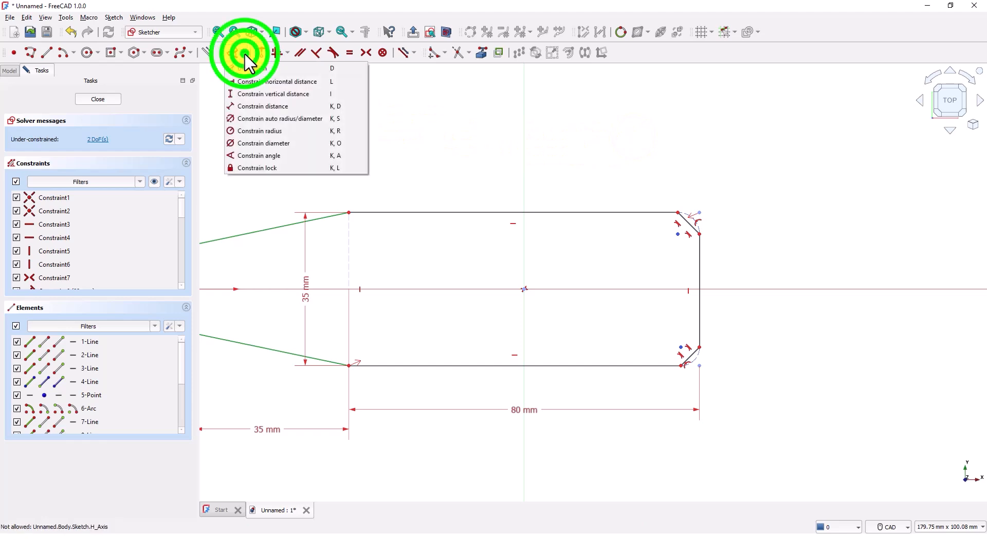
click(249, 82)
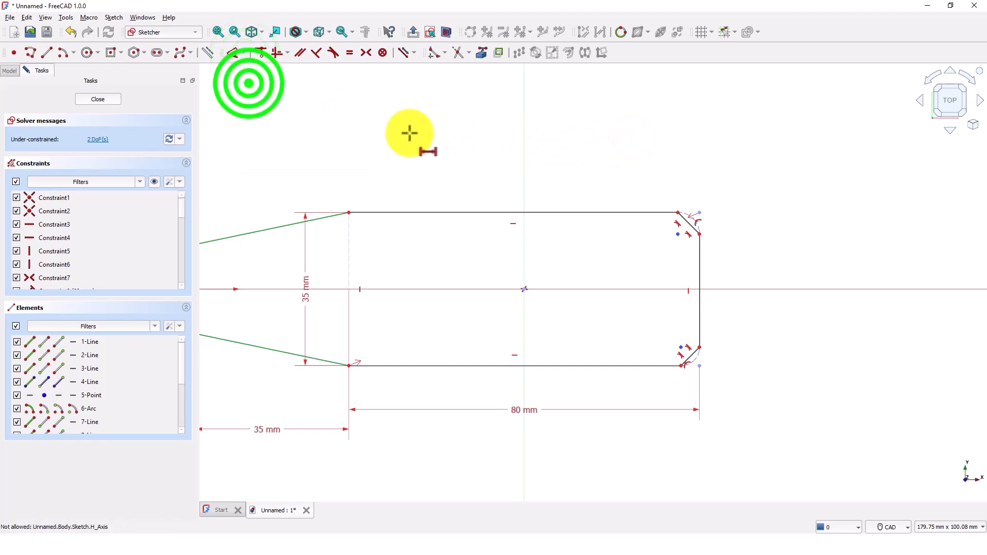
click(690, 227)
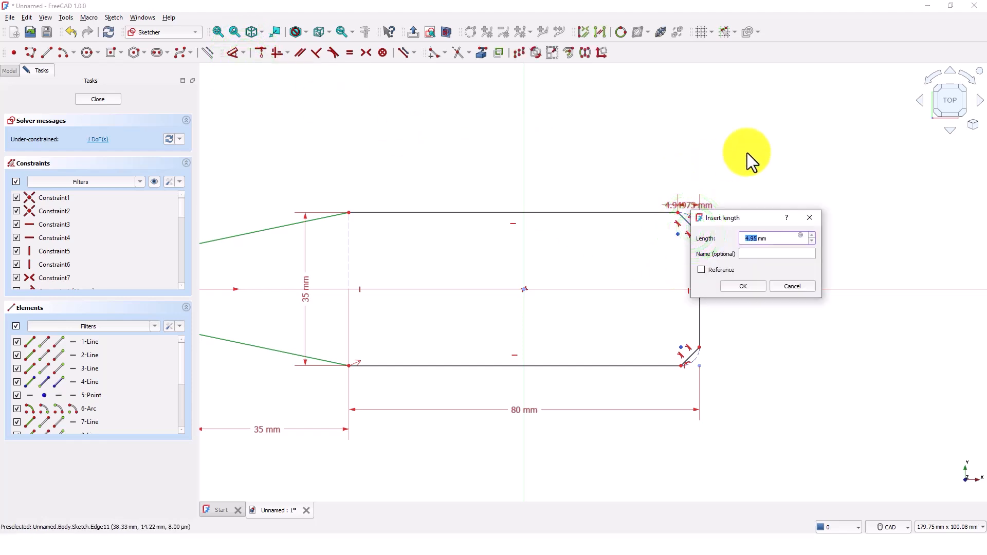
text(5)
key(Return)
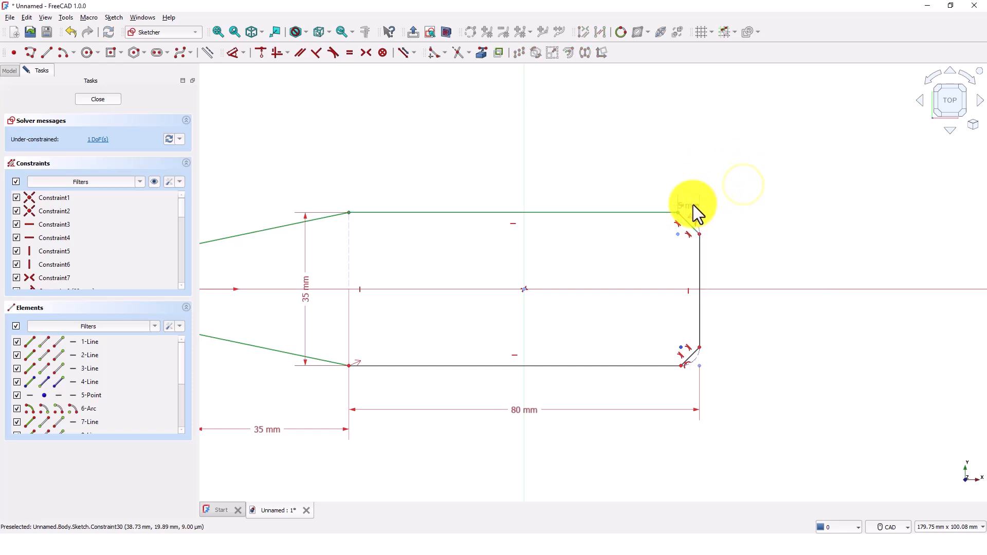
drag(692, 207, 730, 159)
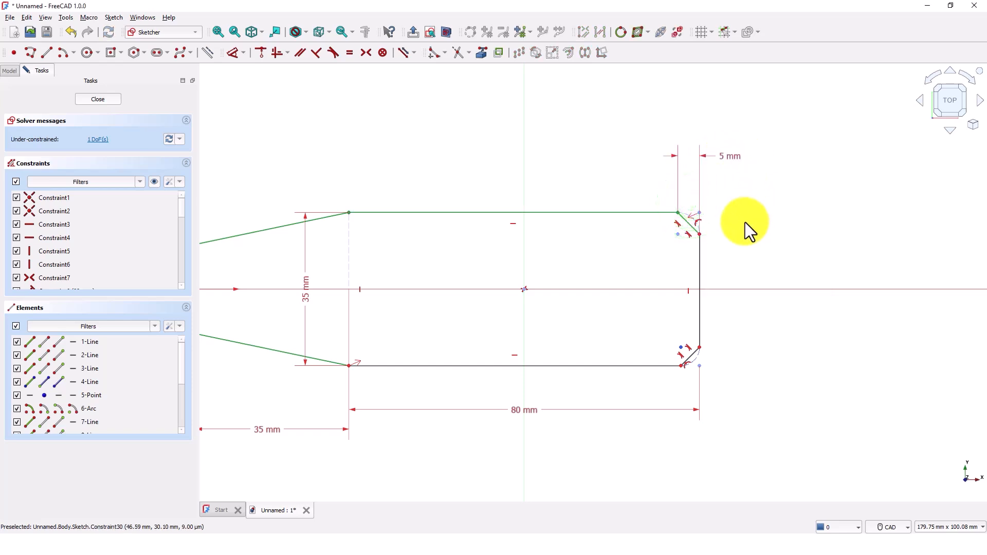
Step: Constrain the lower-right chamfer line equal to the upper-right one
middle_drag(727, 236, 655, 227)
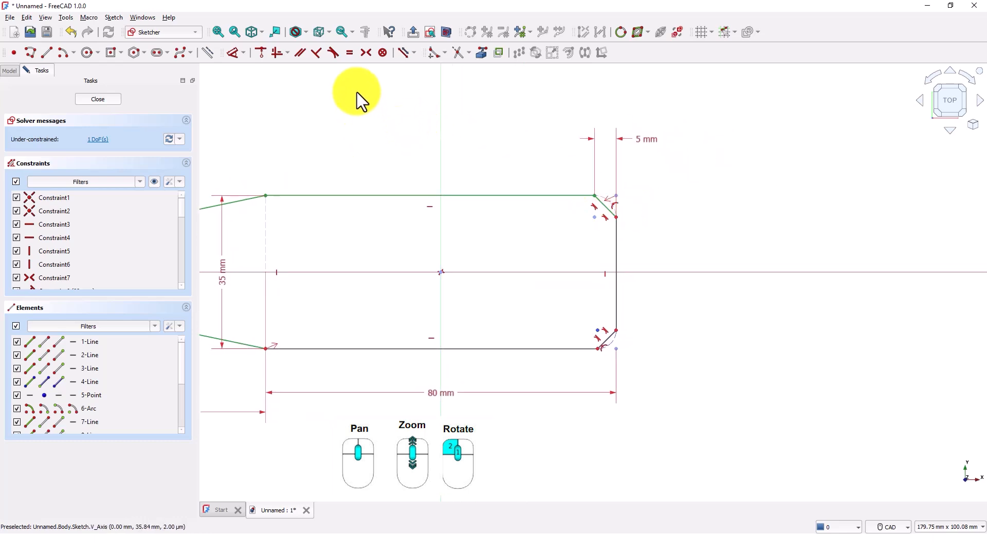
click(350, 58)
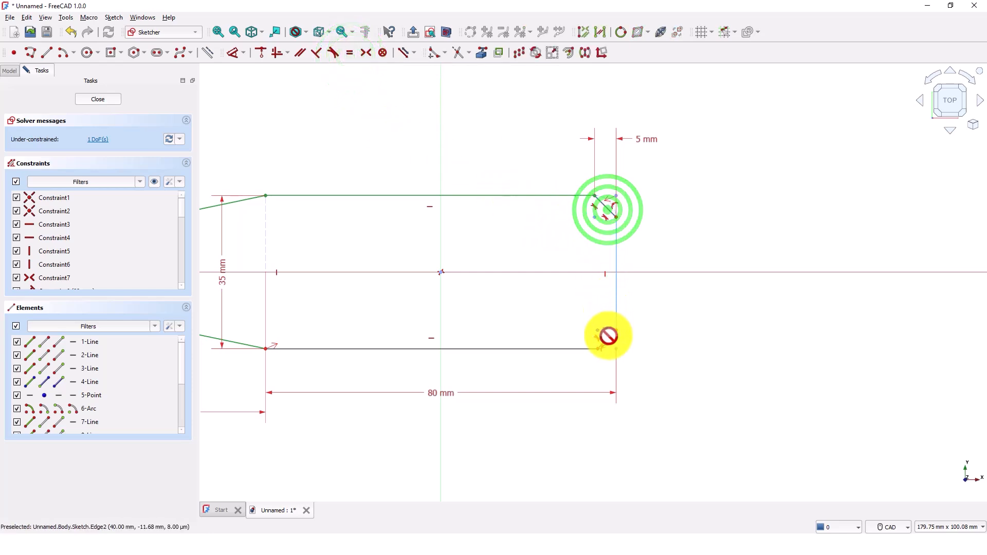
click(607, 339)
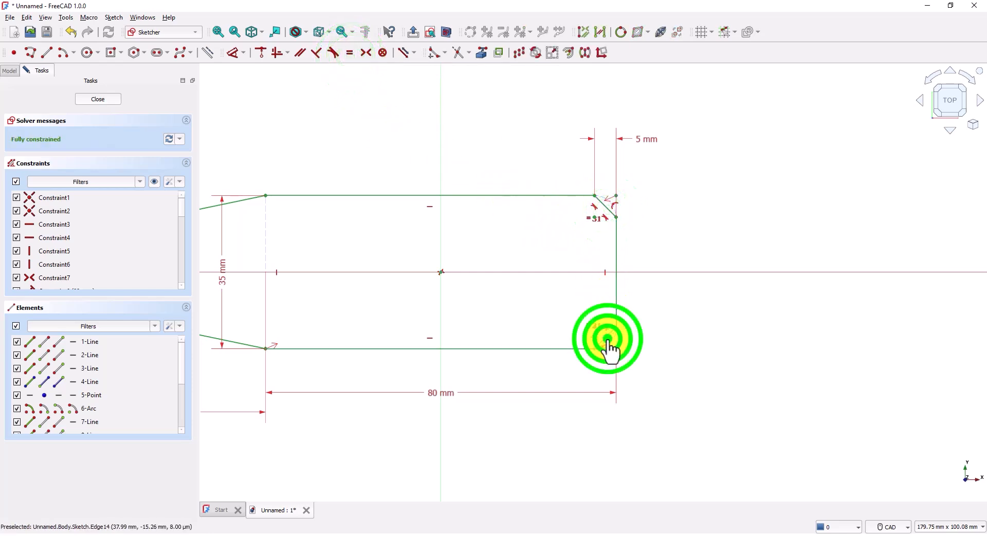
right_click(678, 325)
Step: Finish the profile sketch and pad it to a length of 7 mm
scroll(555, 328, up, 4)
scroll(666, 313, down, 4)
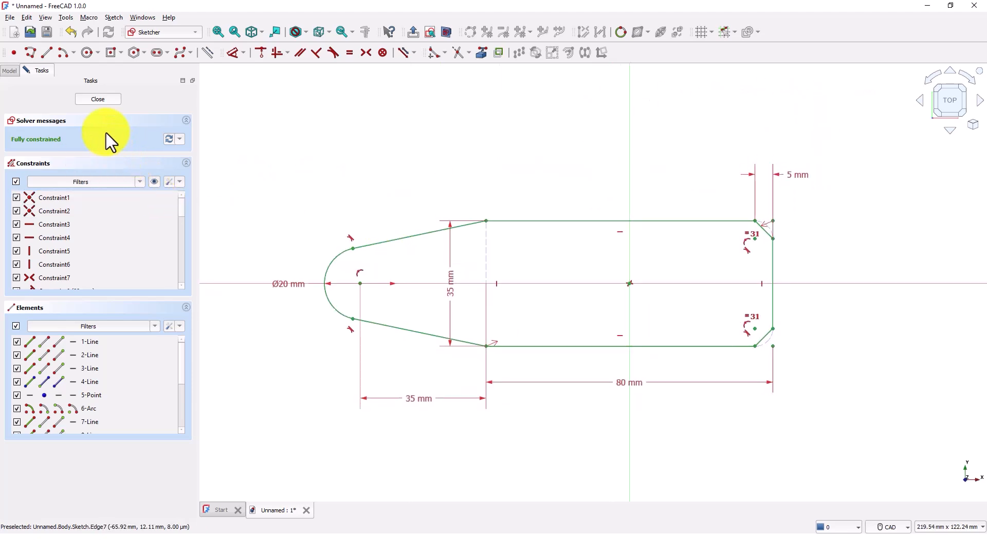
click(98, 99)
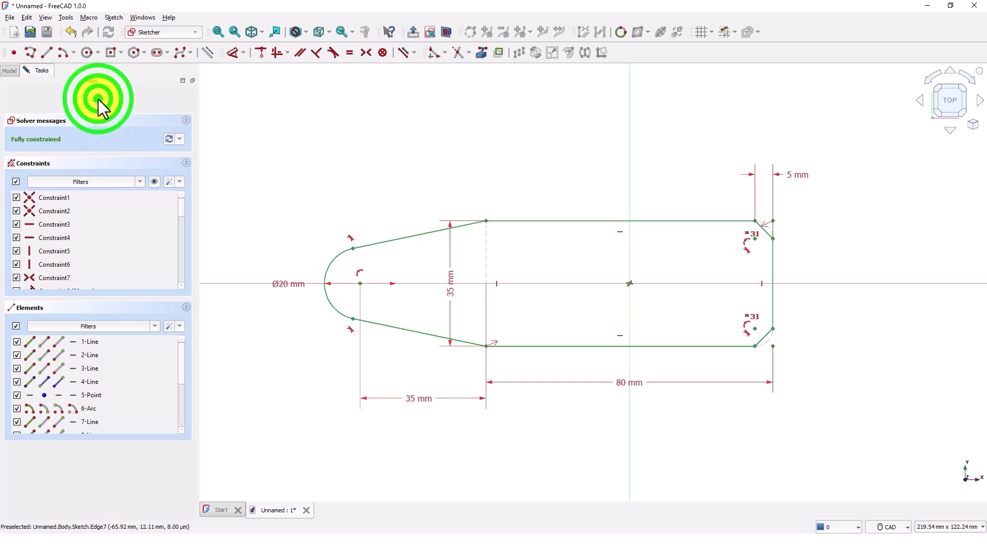
middle_drag(477, 135, 616, 187)
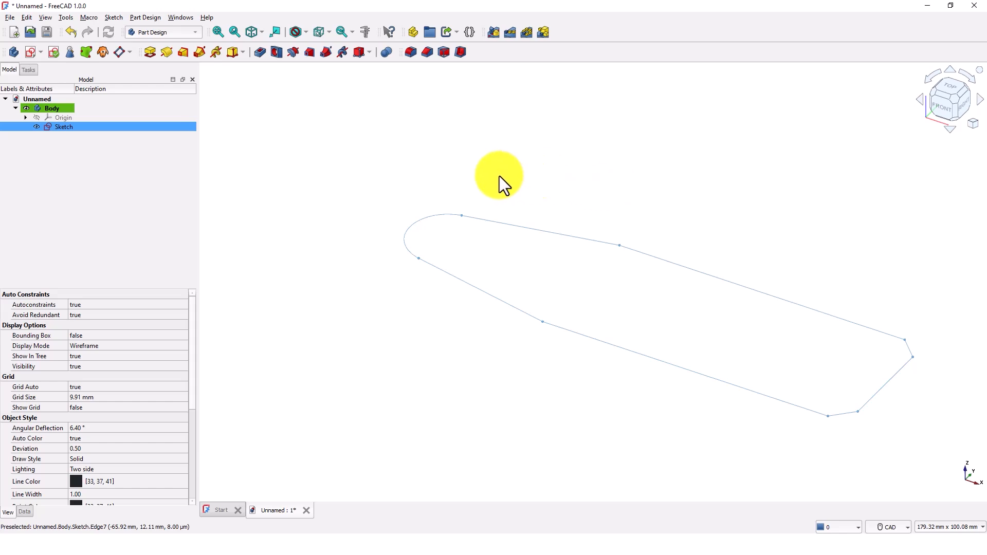
click(150, 52)
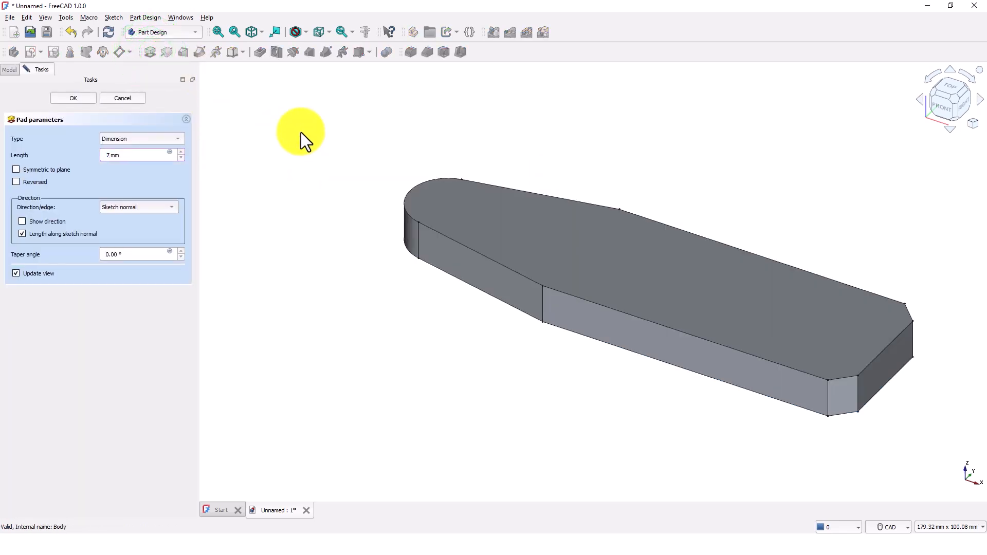
key(Return)
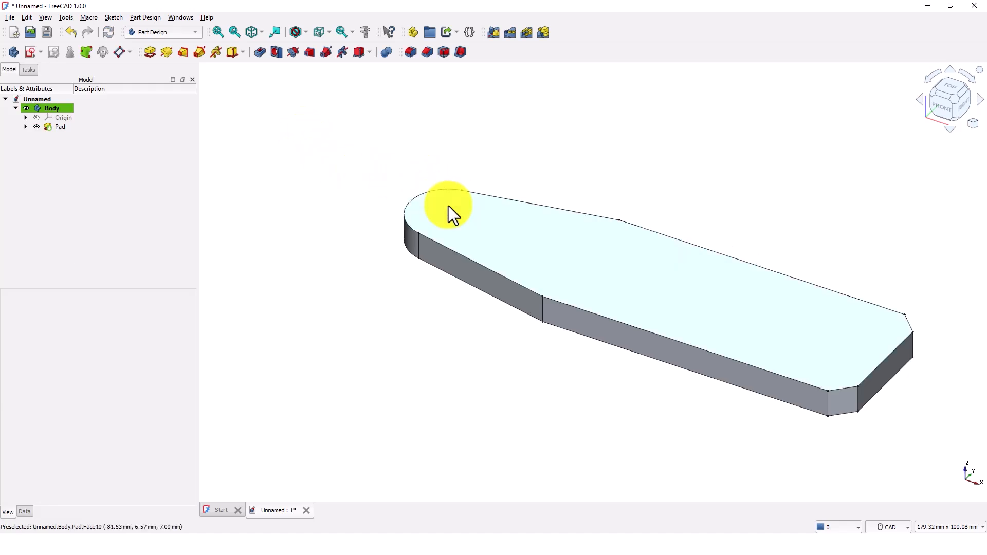
Step: Start a sketch on the pad's top face and link the rounded end's arc as external geometry
click(470, 229)
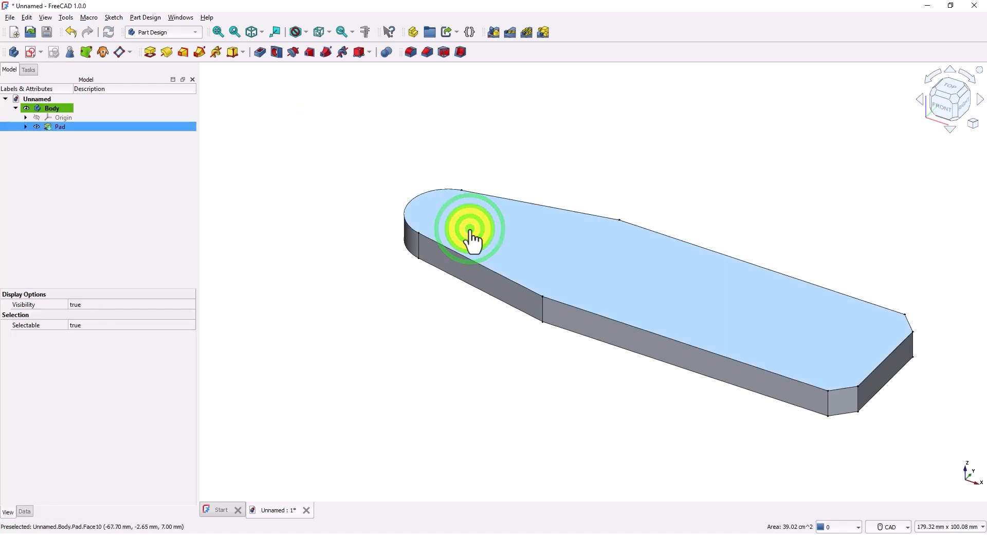
click(32, 54)
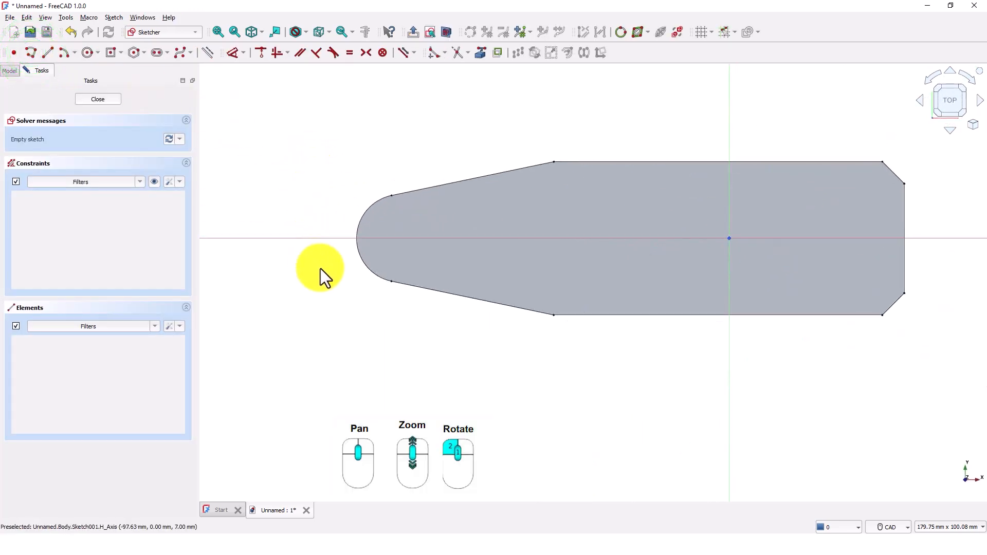
scroll(344, 286, down, 2)
scroll(345, 286, up, 4)
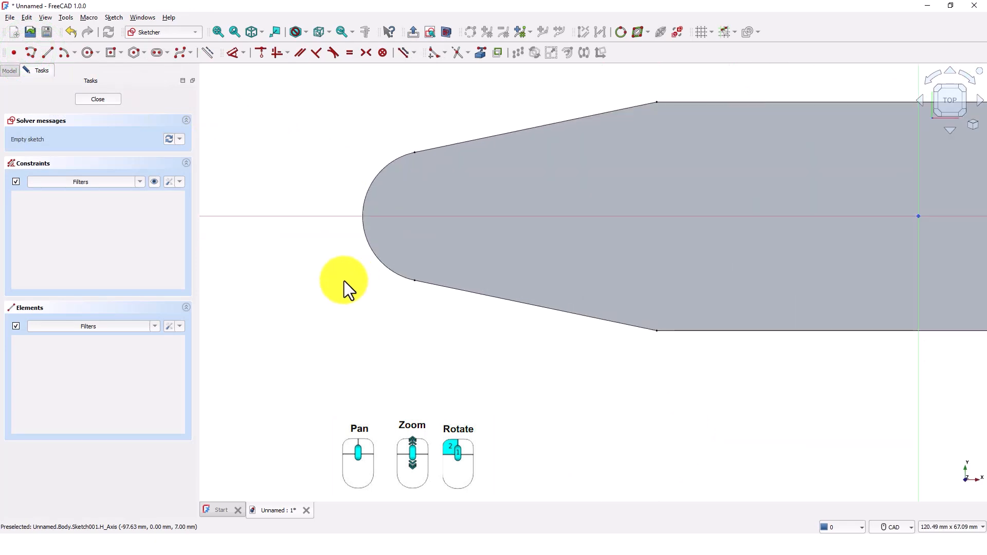
scroll(344, 281, up, 2)
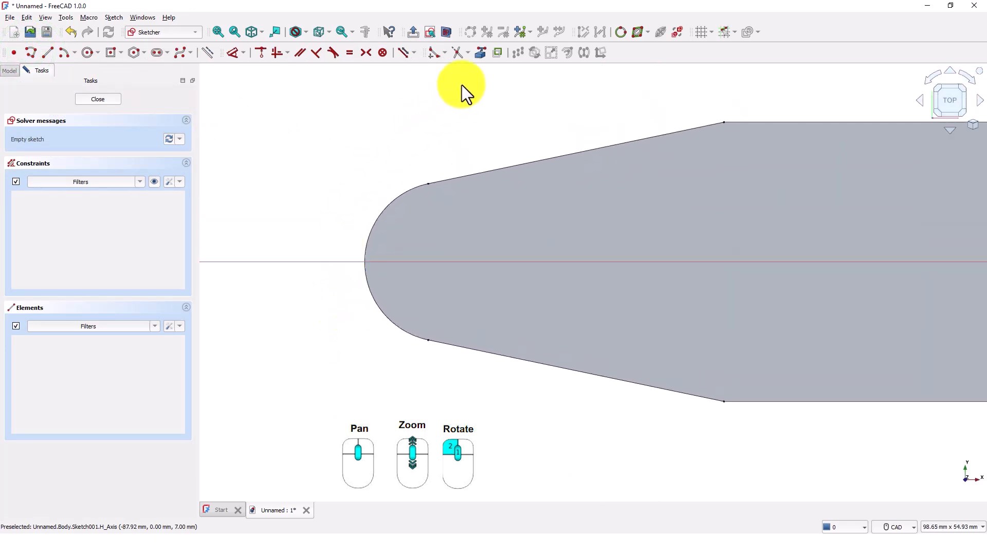
click(482, 54)
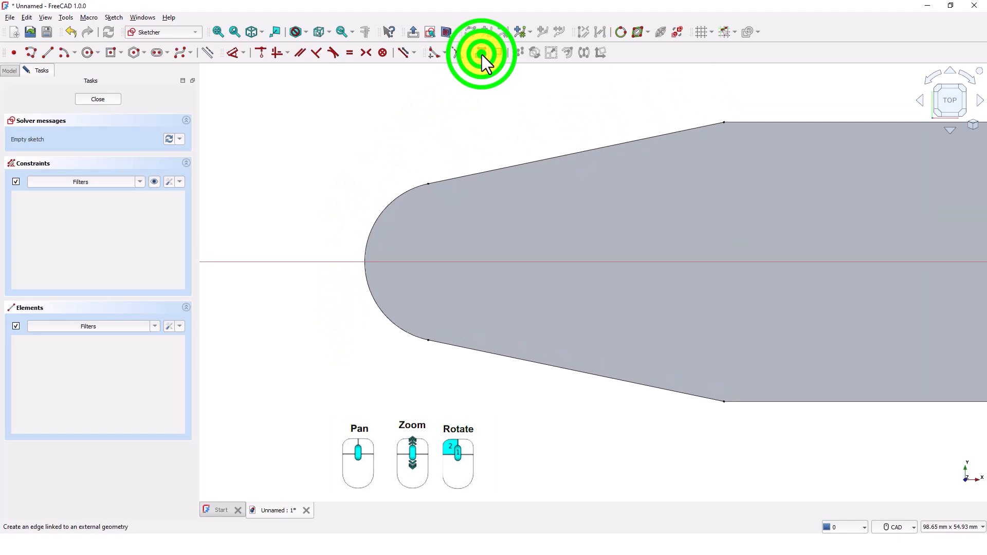
click(385, 206)
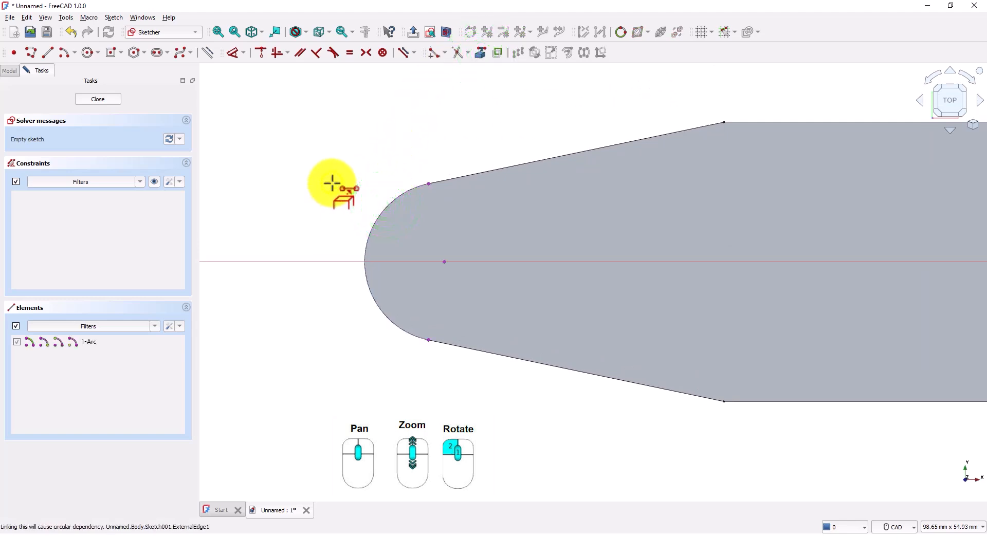
key(Escape)
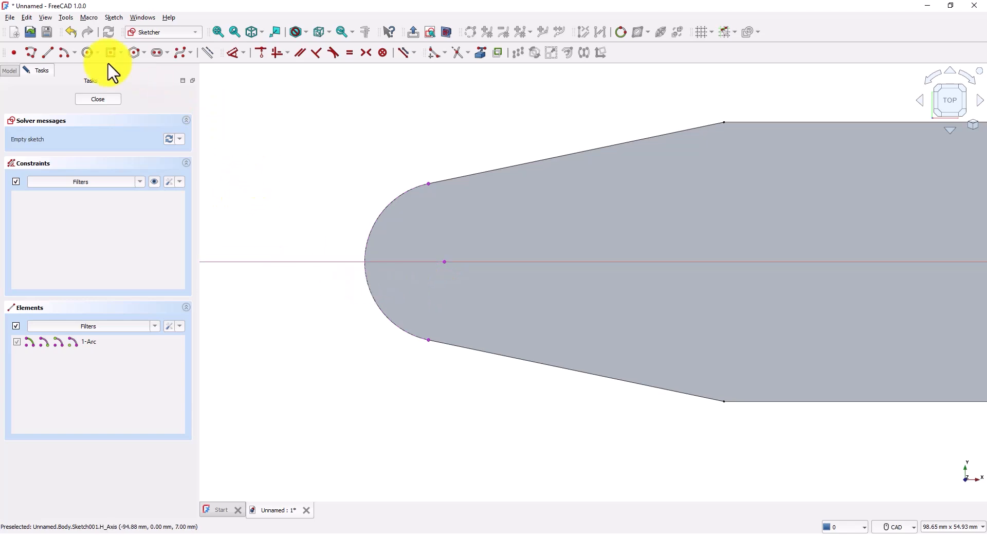
Step: Draw a 10 mm diameter circle centred on the linked arc's centre point and finish the sketch
click(88, 54)
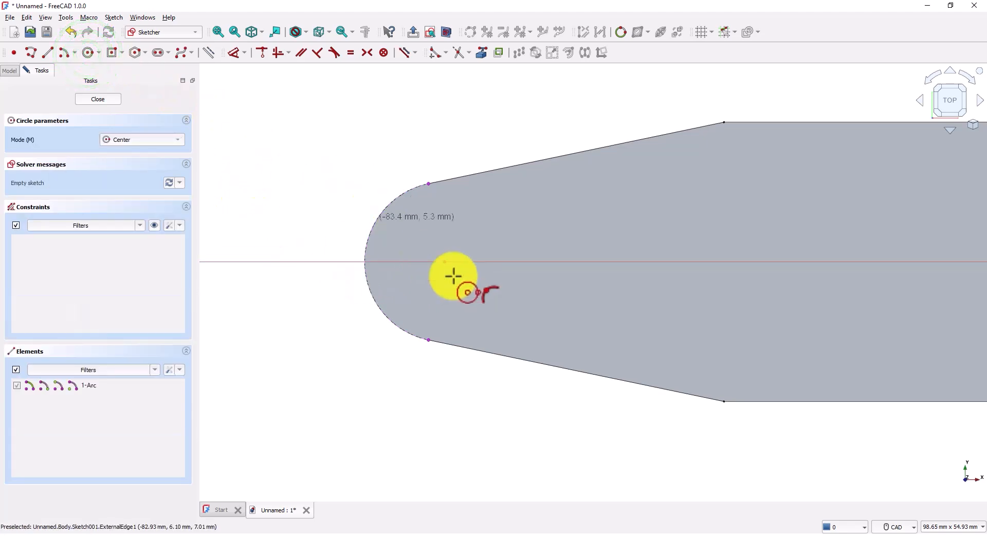
click(445, 262)
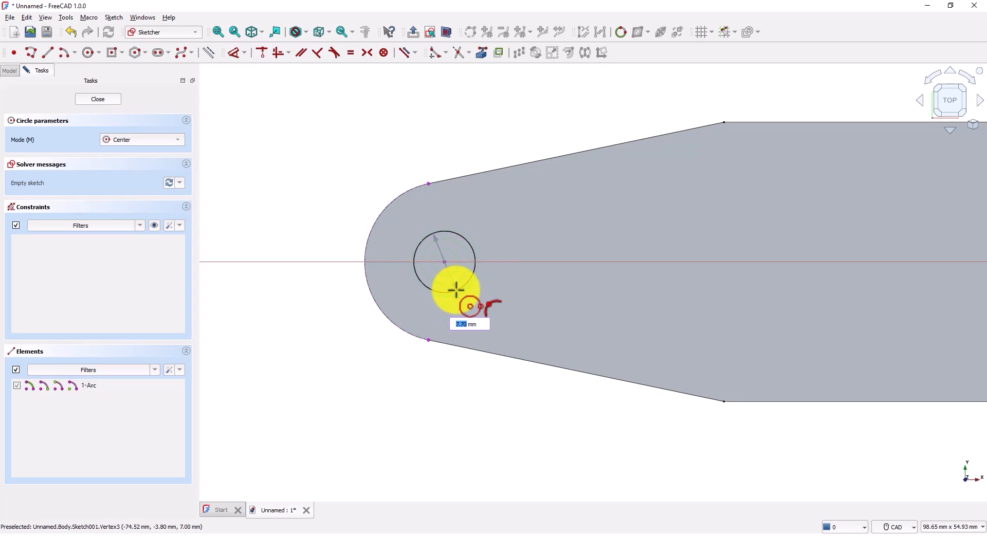
text(10)
key(Return)
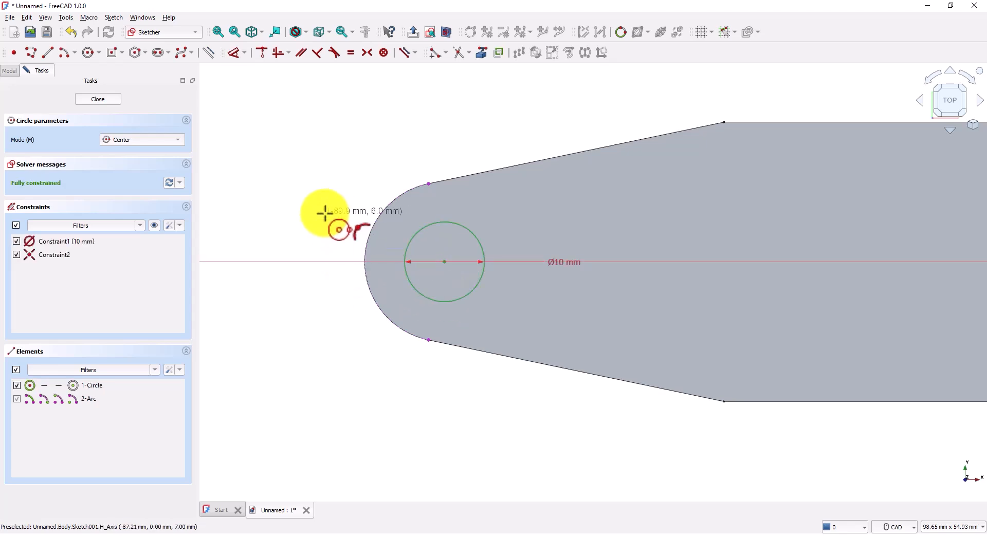
click(90, 100)
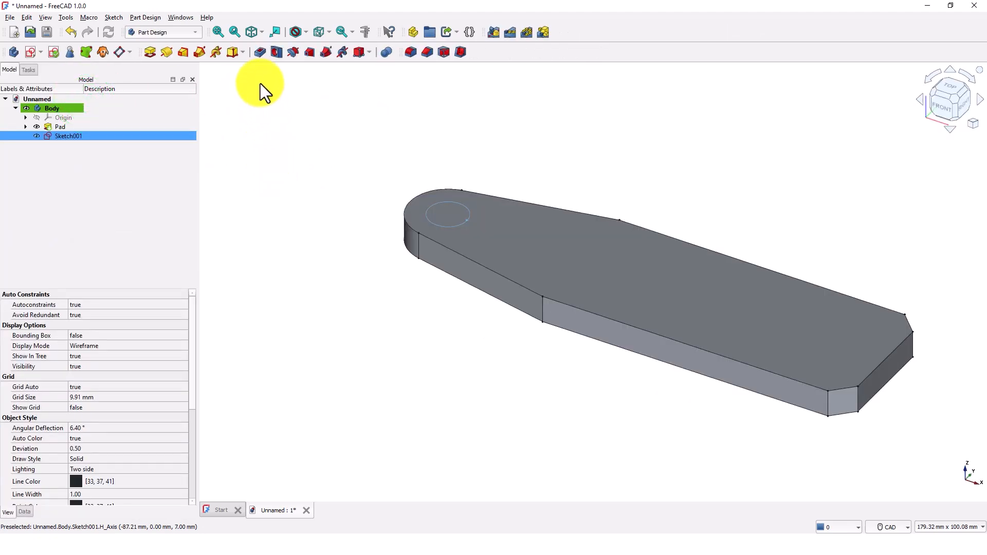
Step: Pocket the 10 mm circle sketch through all of the plate
click(260, 55)
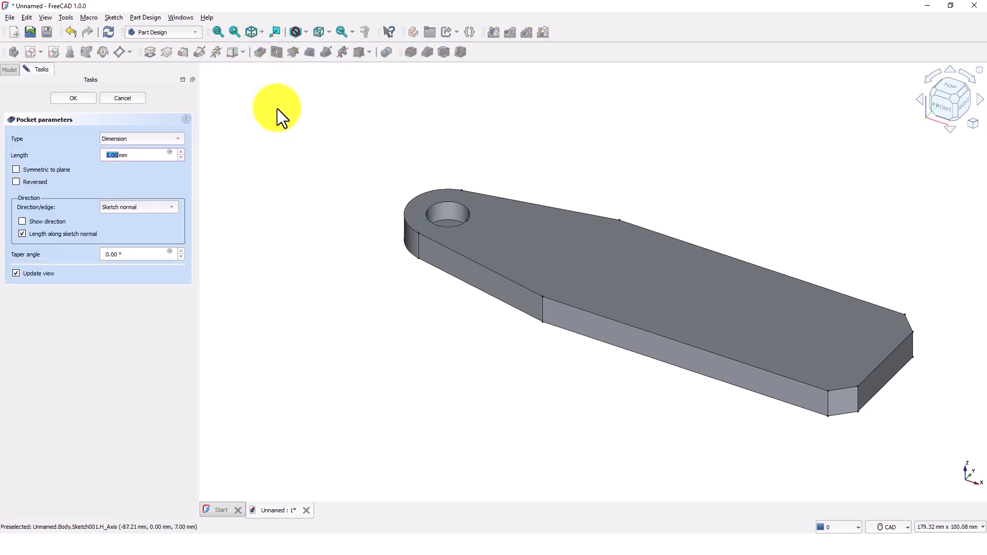
click(178, 137)
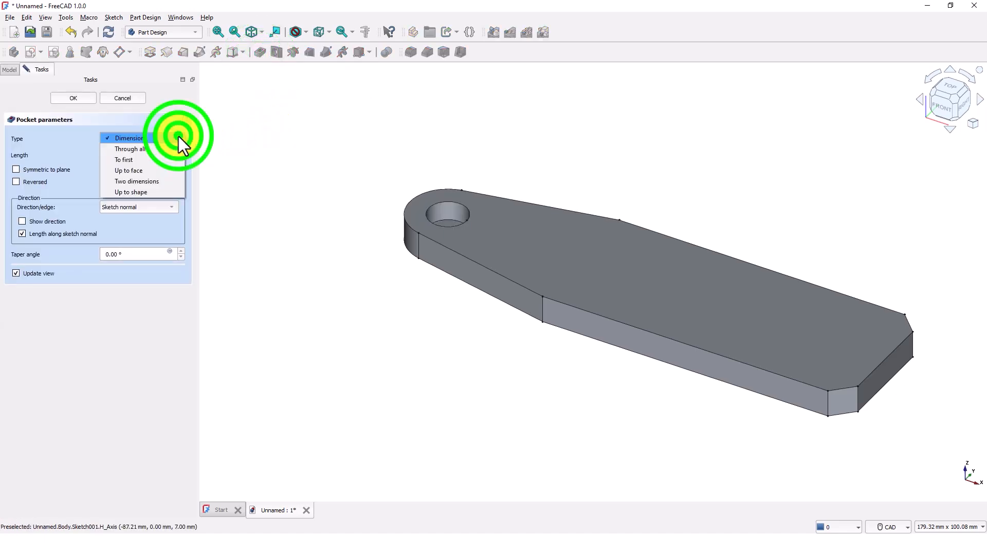
click(151, 149)
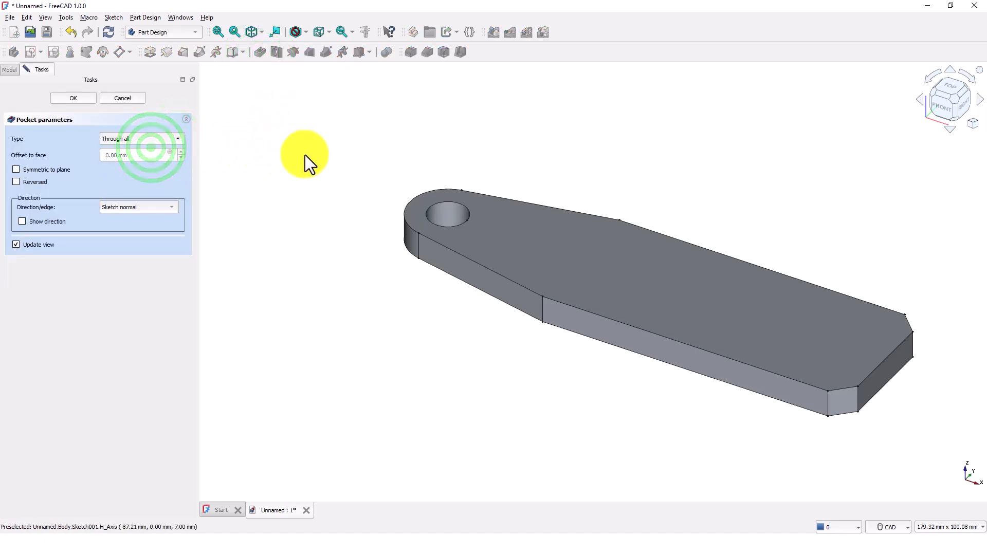
click(91, 97)
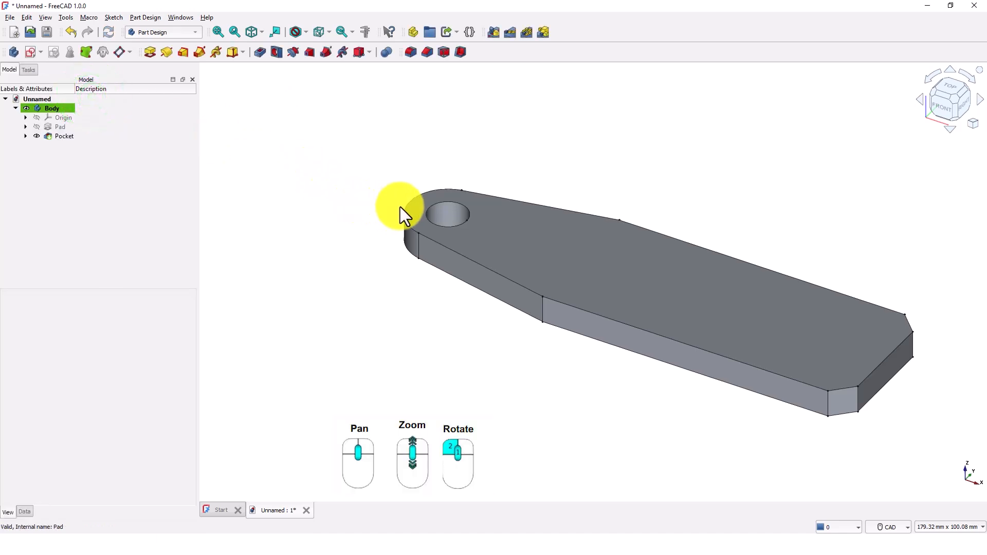
Step: Start a sketch on the long straight side face of the plate's wide body
middle_drag(359, 190, 365, 240)
middle_drag(381, 300, 315, 320)
scroll(425, 351, up, 1)
scroll(424, 350, down, 3)
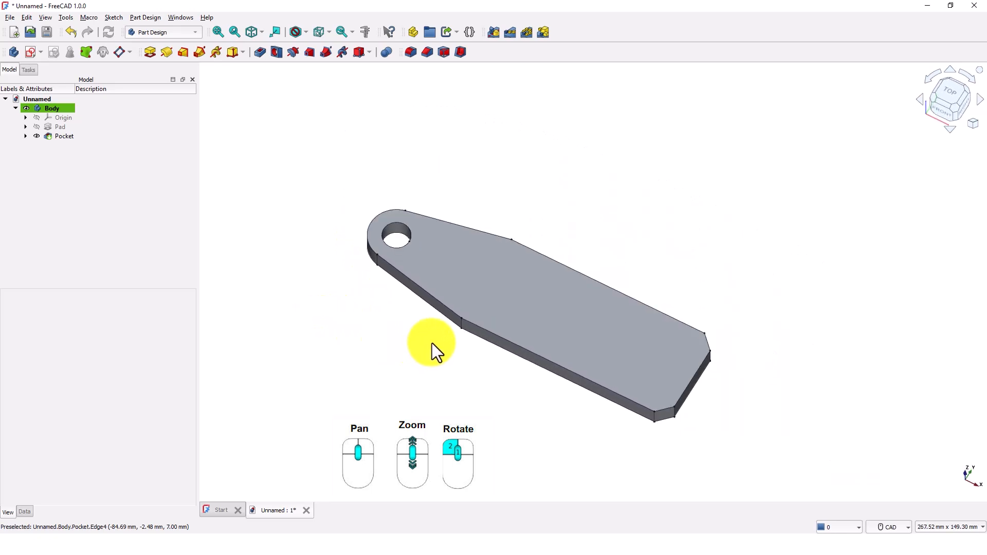
middle_drag(521, 405, 408, 399)
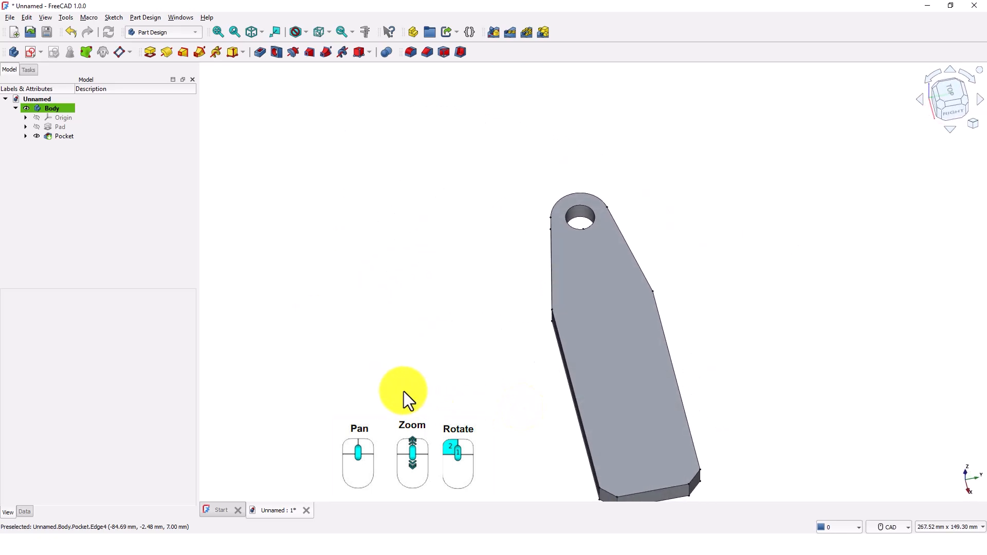
middle_drag(431, 352, 297, 293)
scroll(617, 375, down, 1)
scroll(569, 375, up, 3)
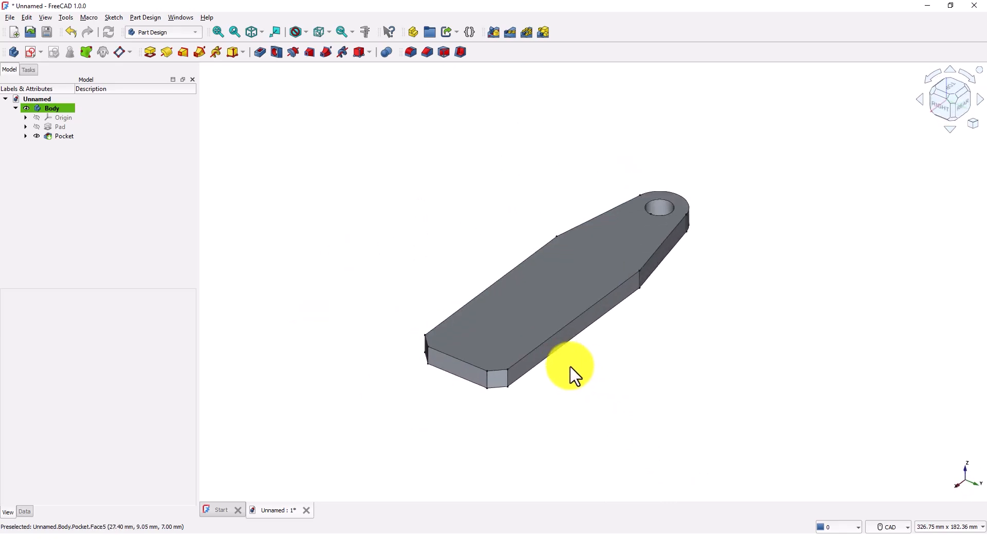
scroll(563, 385, up, 2)
click(492, 364)
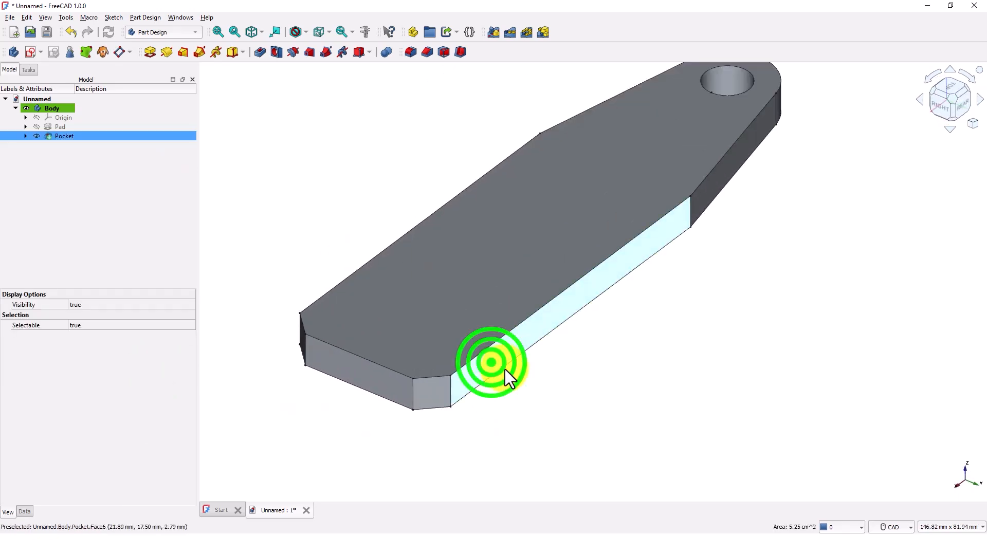
middle_drag(566, 355, 483, 370)
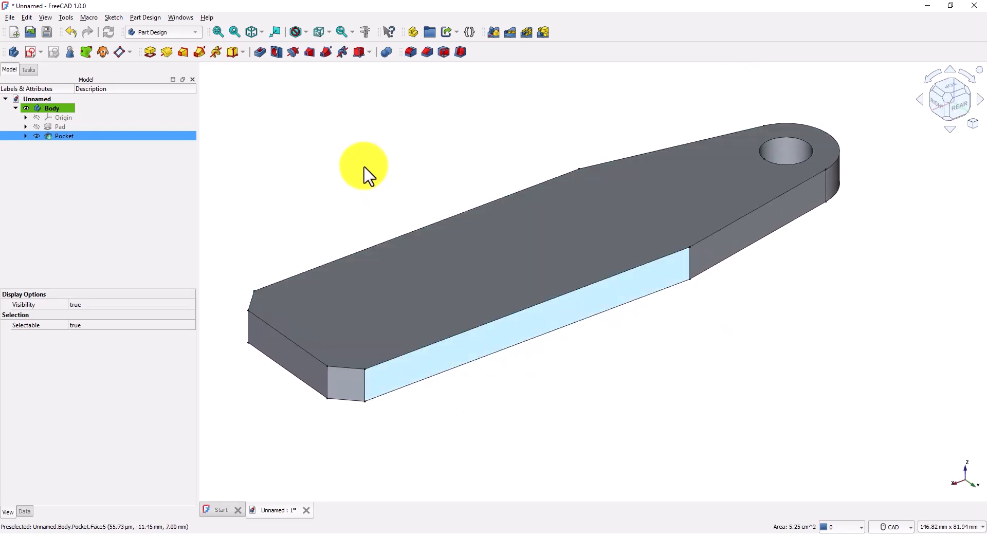
click(29, 54)
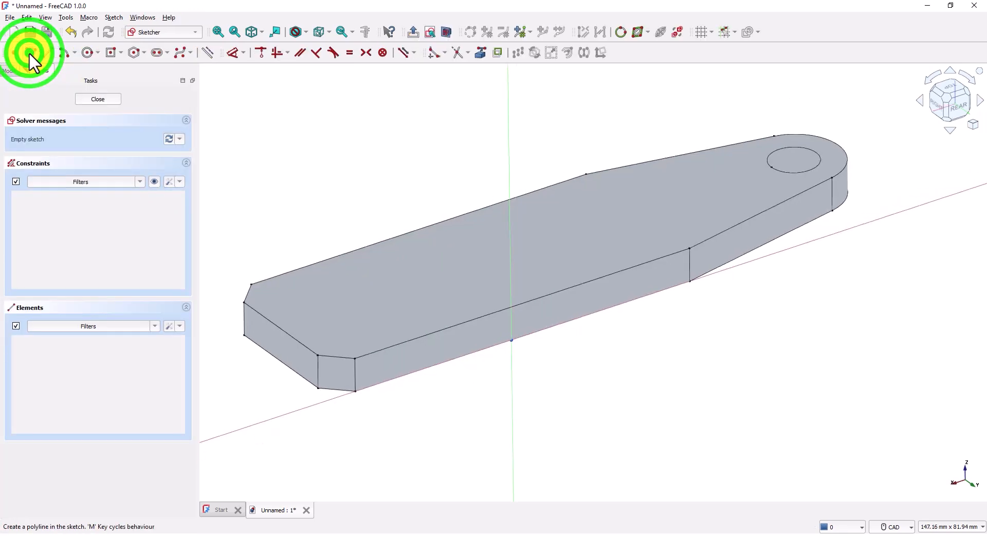
mouse_move(434, 199)
middle_down()
mouse_move(529, 230)
mouse_move(483, 231)
middle_up()
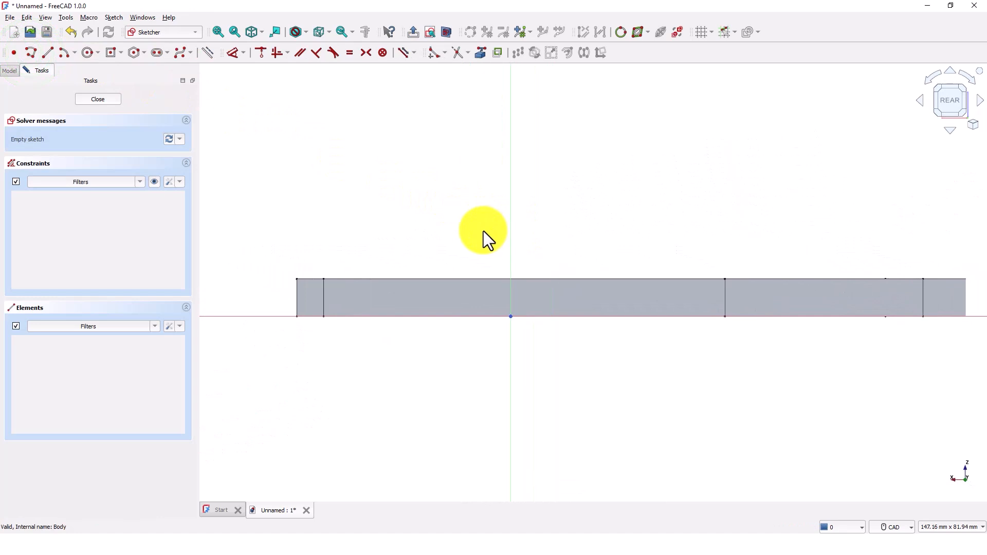
Step: Link the outermost vertical edge at the plate's chamfered end as external geometry
click(482, 53)
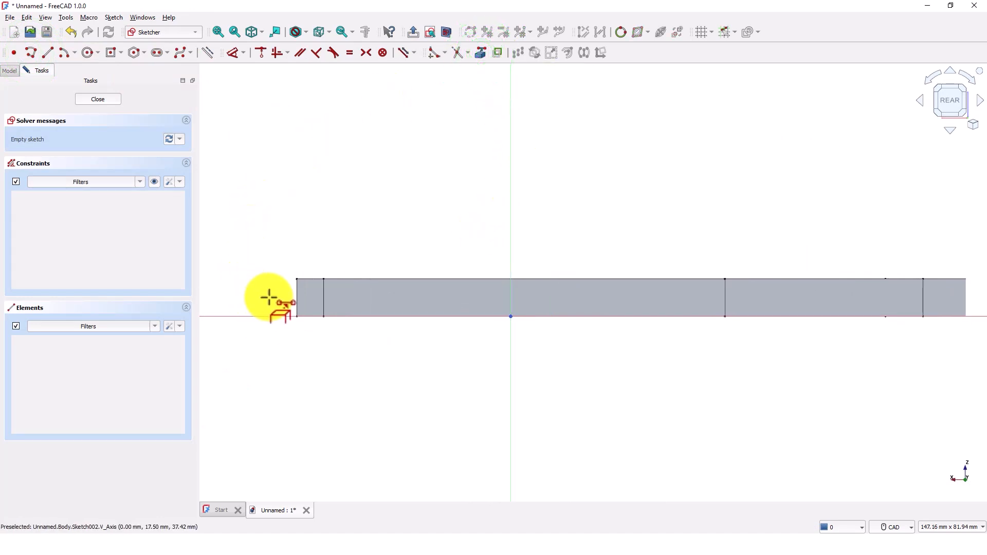
click(297, 296)
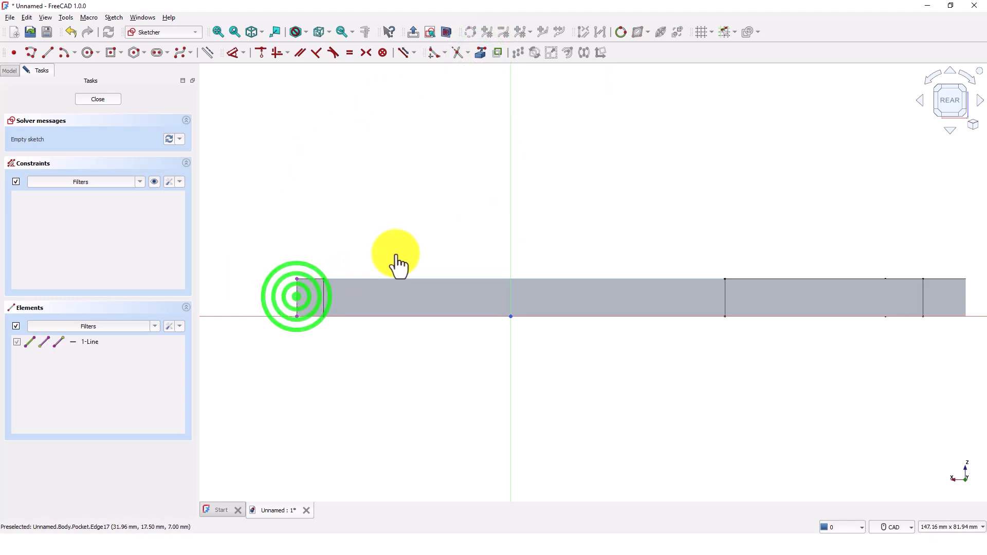
middle_drag(409, 221, 403, 254)
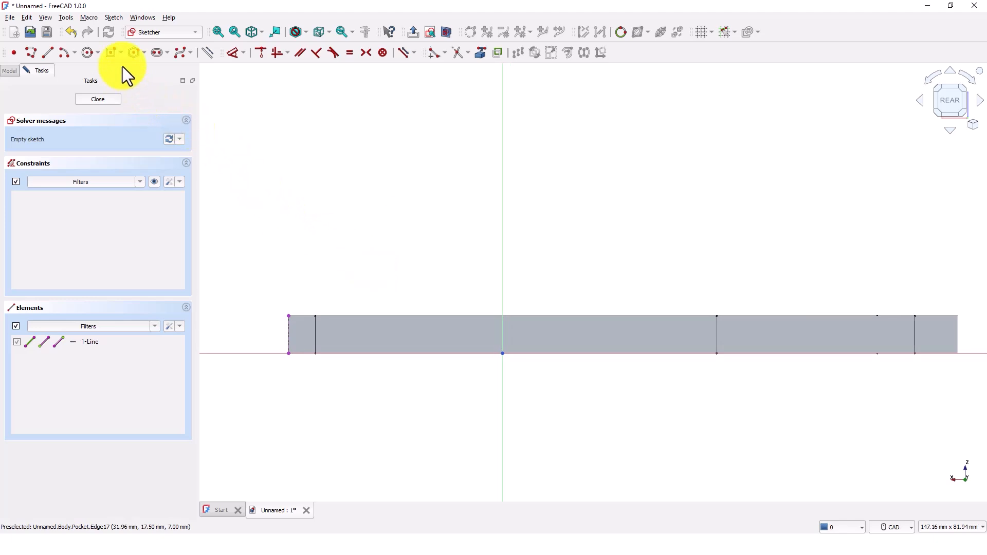
Step: Draw a rectangle 25 mm wide and 40 mm high just above the plate in the side-face sketch
click(120, 54)
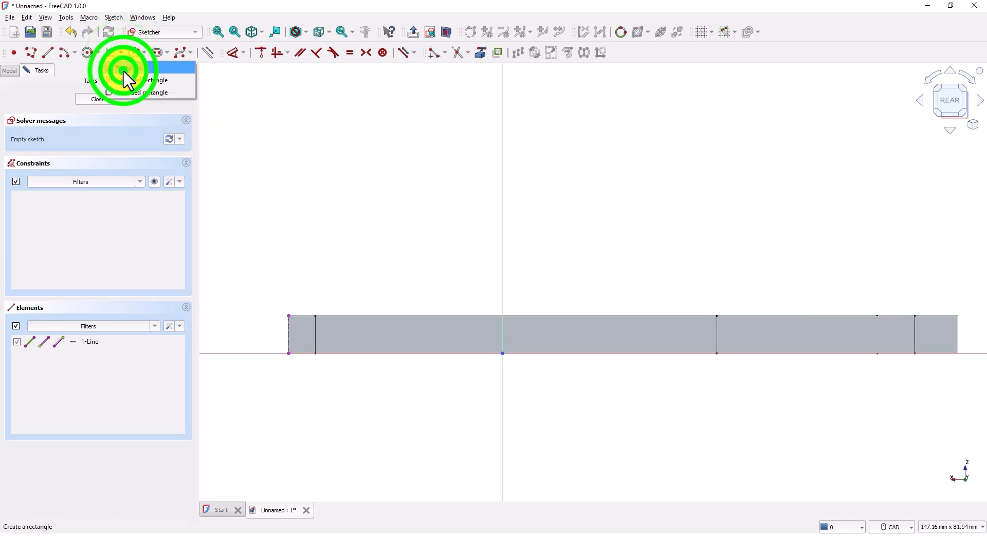
click(124, 71)
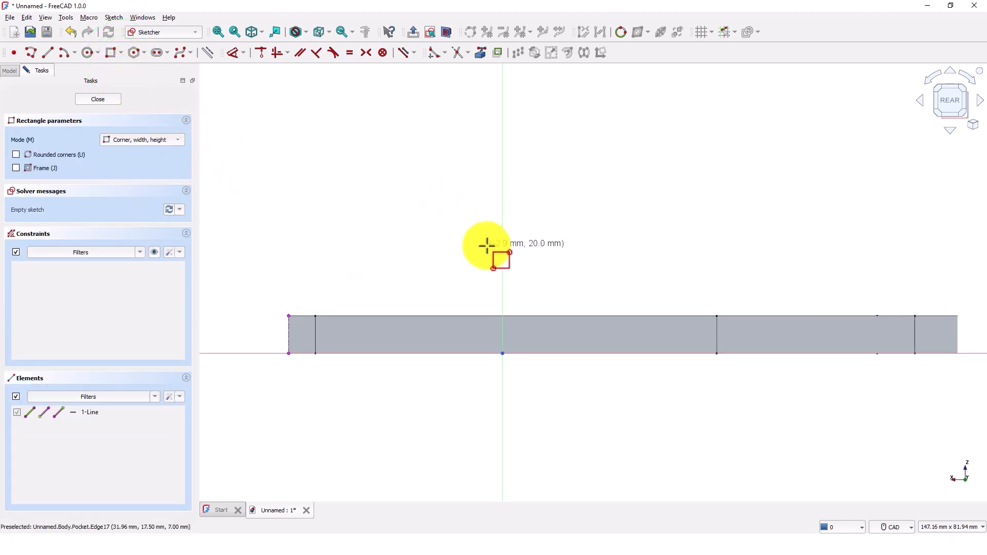
click(481, 296)
scroll(573, 175, up, 1)
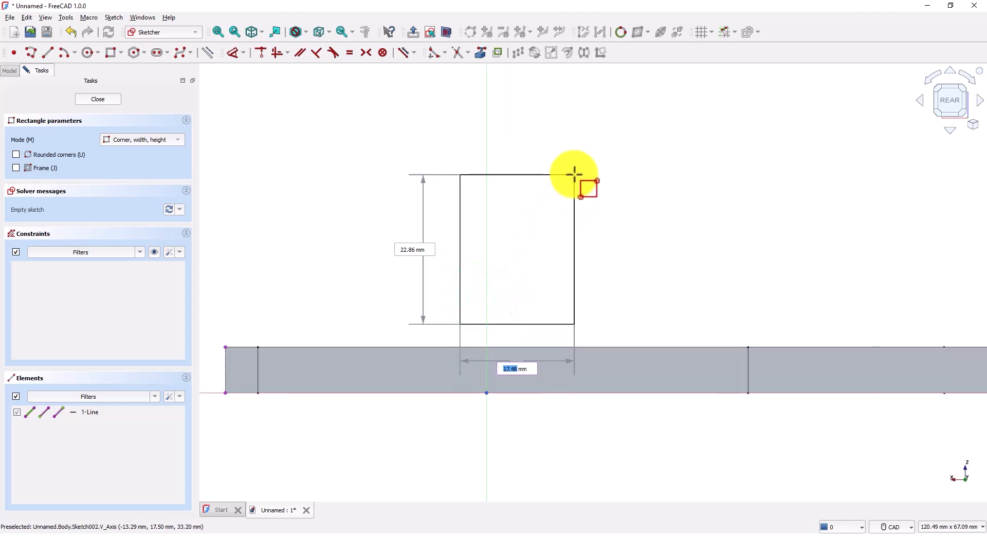
scroll(573, 172, down, 2)
middle_drag(573, 161, 569, 236)
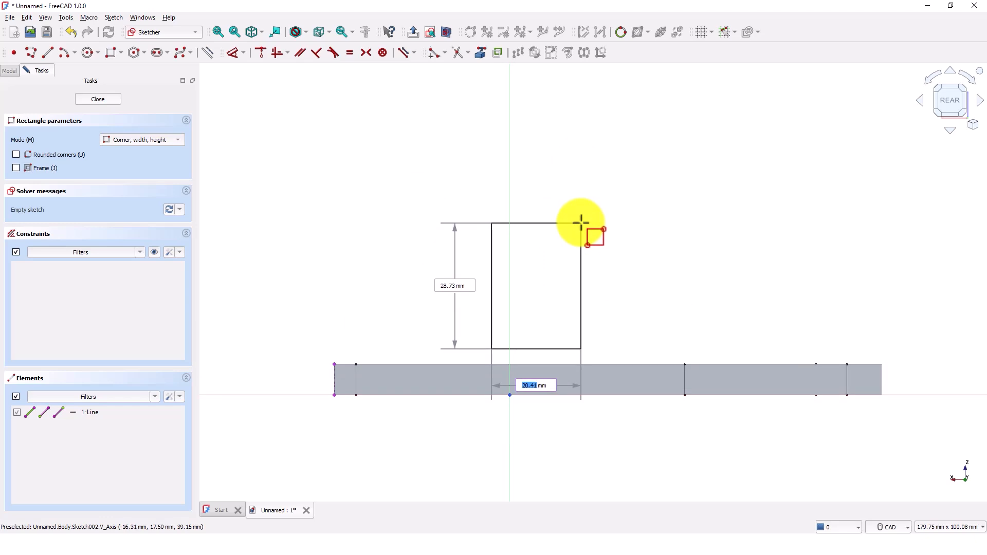
text(25)
key(Tab)
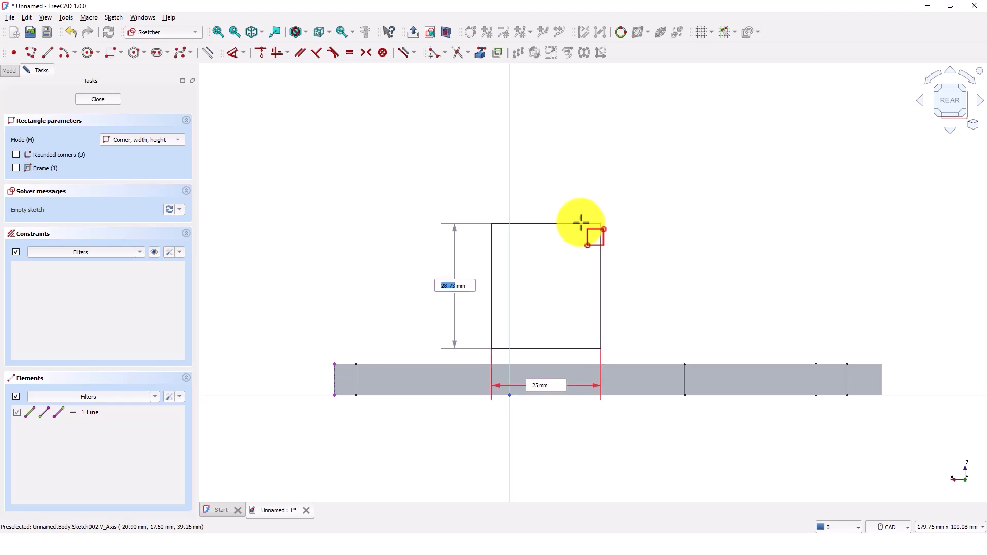
key(Return)
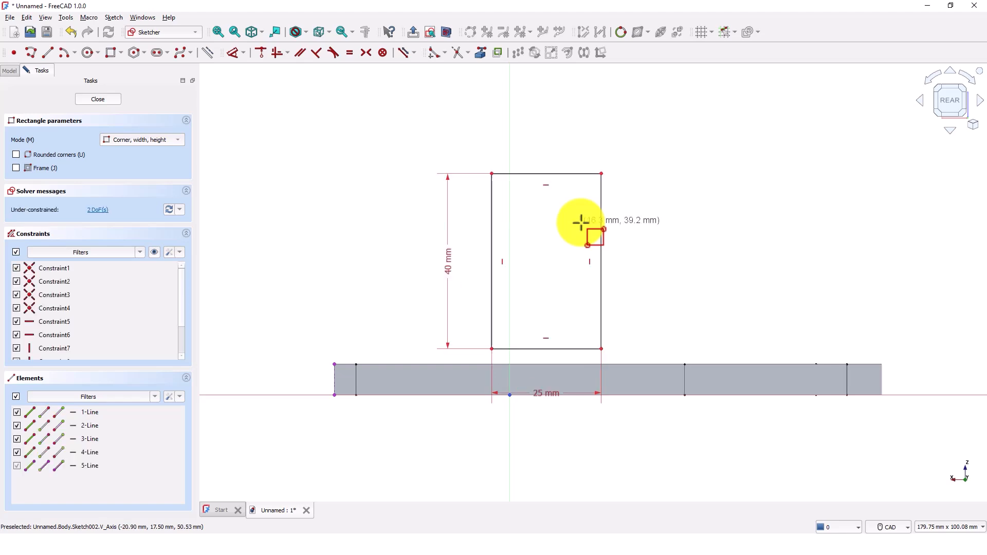
right_click(615, 201)
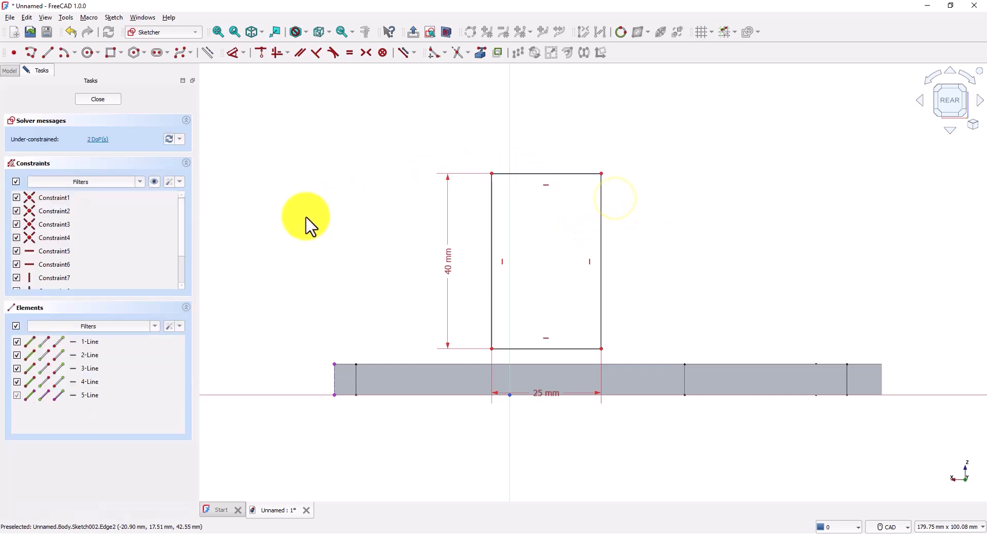
Step: Link the top edge of the plate's straight side face as external geometry
click(479, 53)
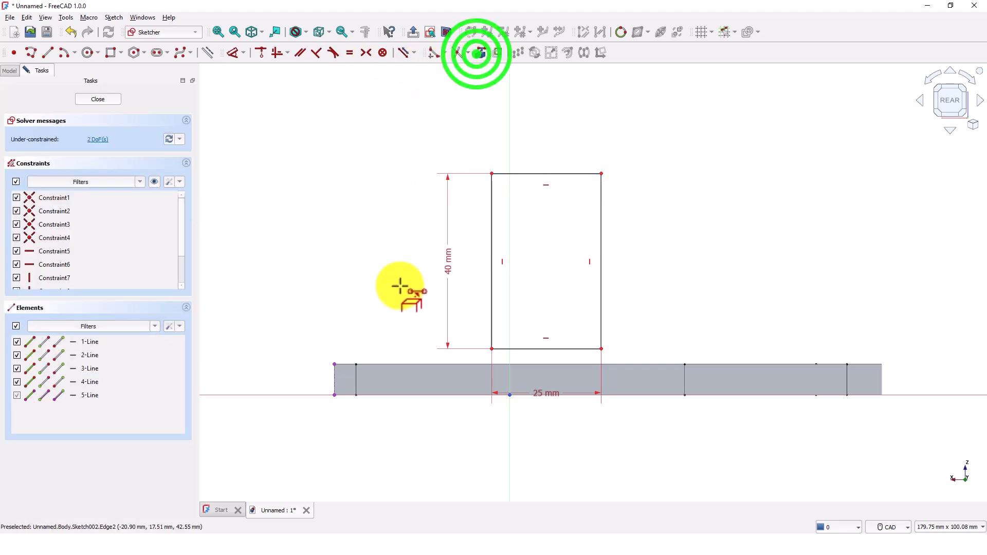
click(418, 366)
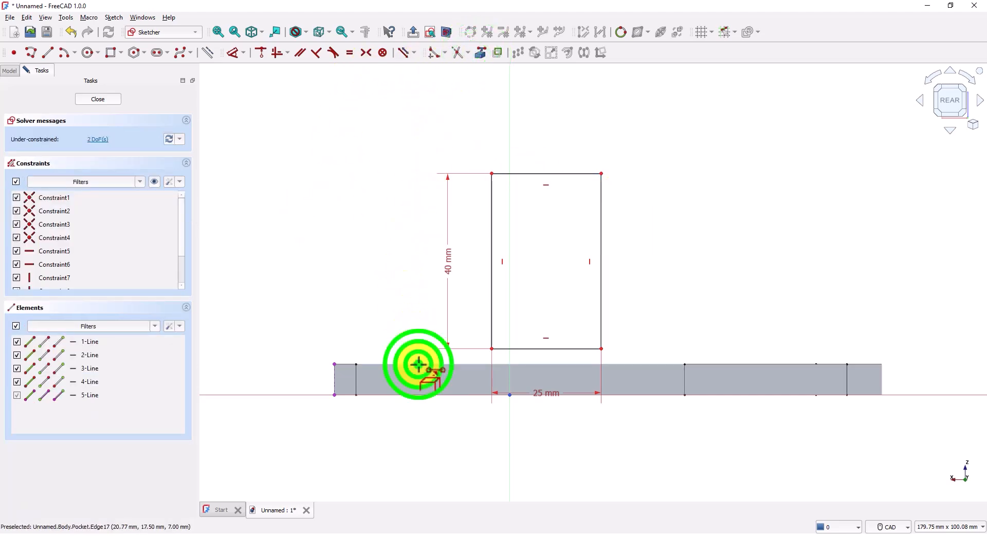
middle_drag(406, 323, 374, 311)
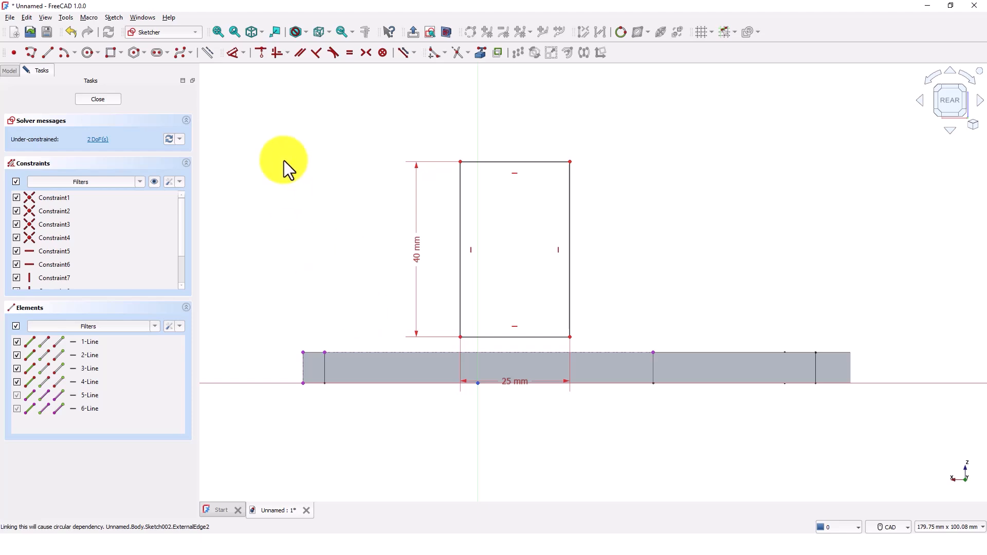
Step: Constrain the rectangle's lower-right corner to lie on the linked top edge
click(262, 53)
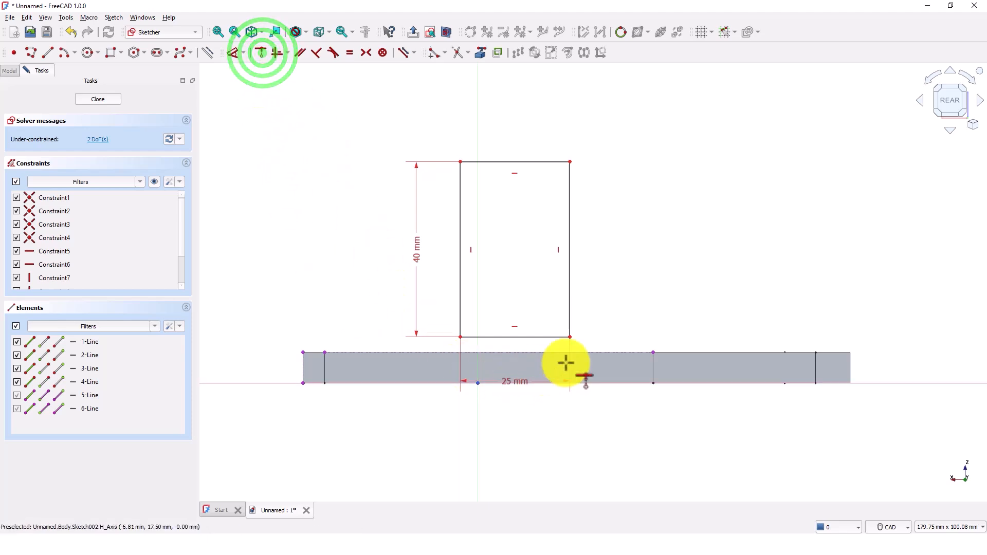
click(570, 338)
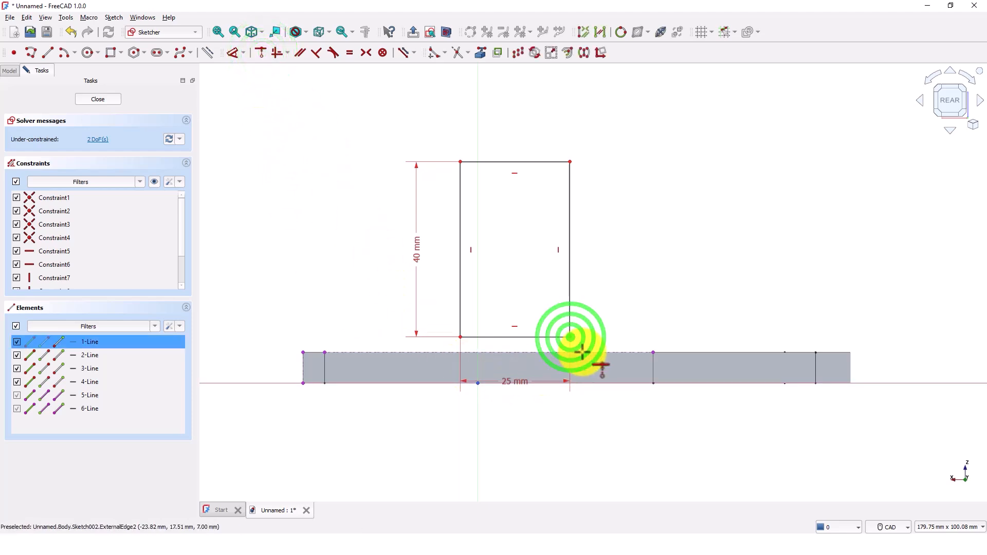
click(583, 353)
middle_drag(595, 313, 581, 337)
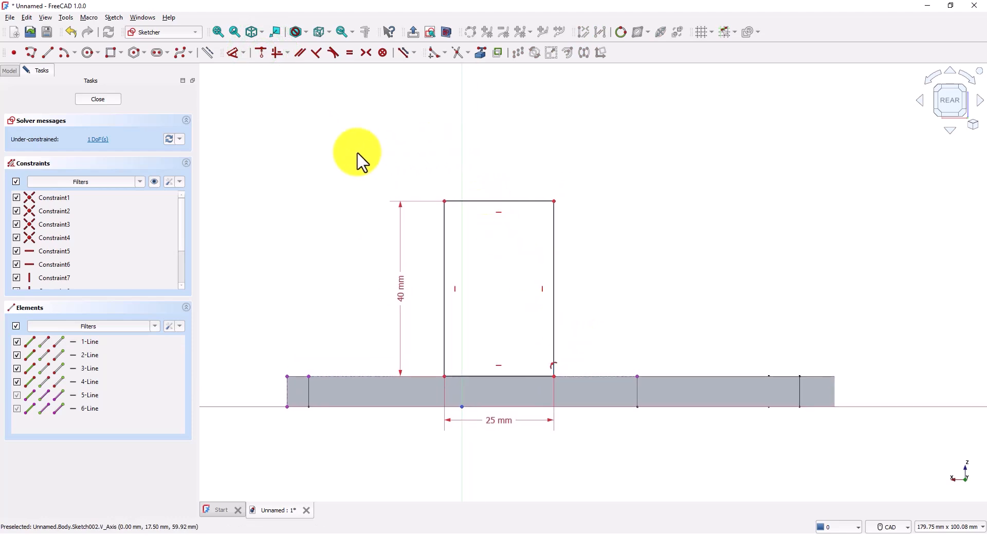
Step: Dimension the distance from the linked chamfered-end corner to the rectangle's left side as 40 mm
click(233, 54)
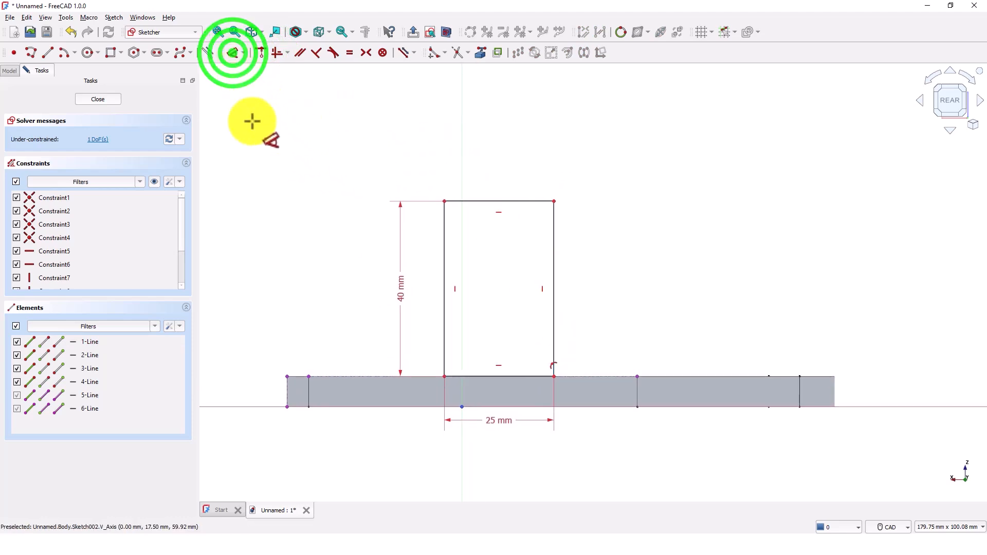
click(286, 379)
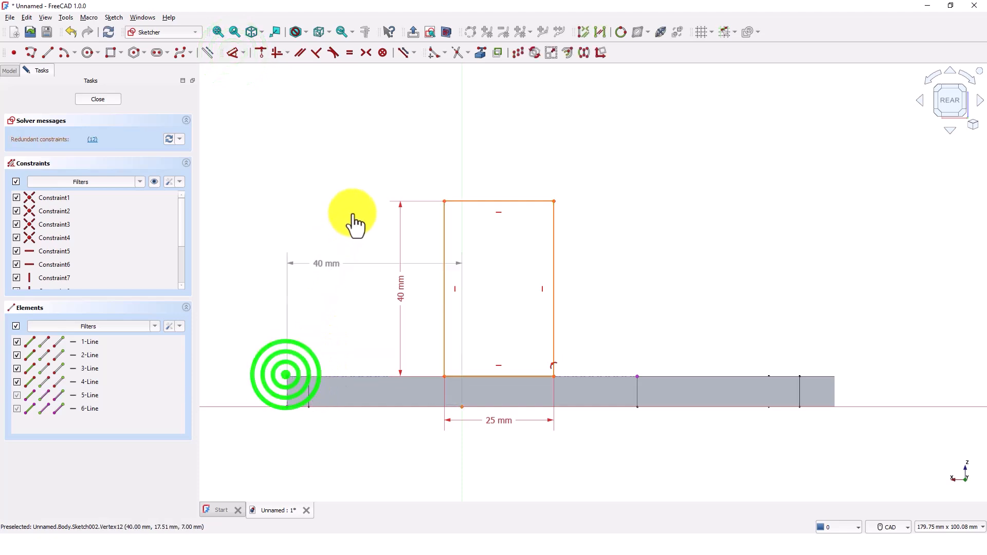
click(444, 237)
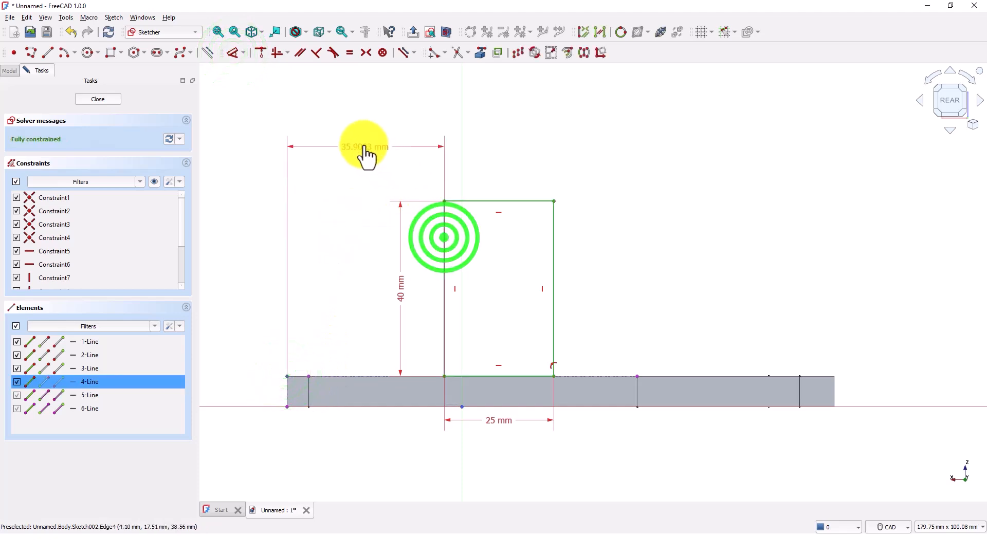
click(364, 144)
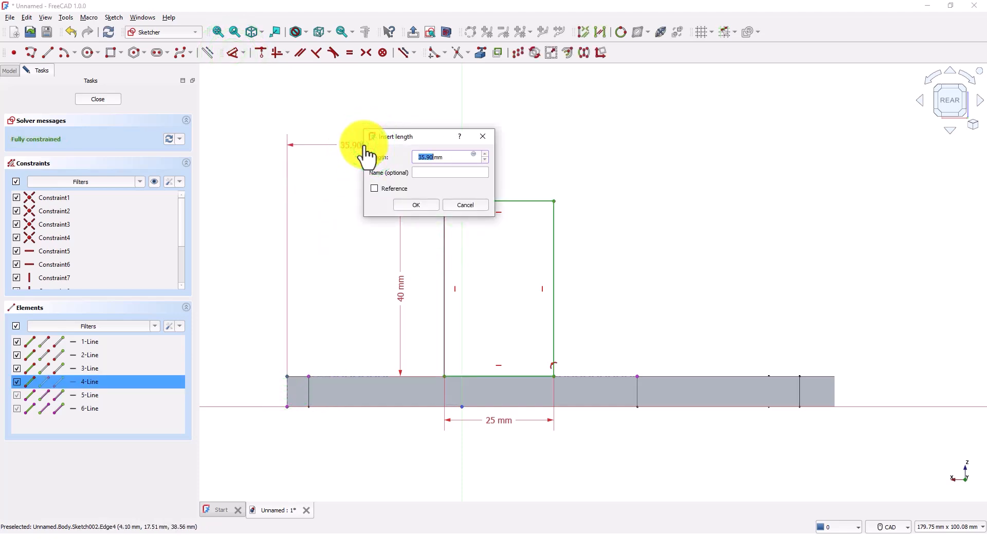
key(Return)
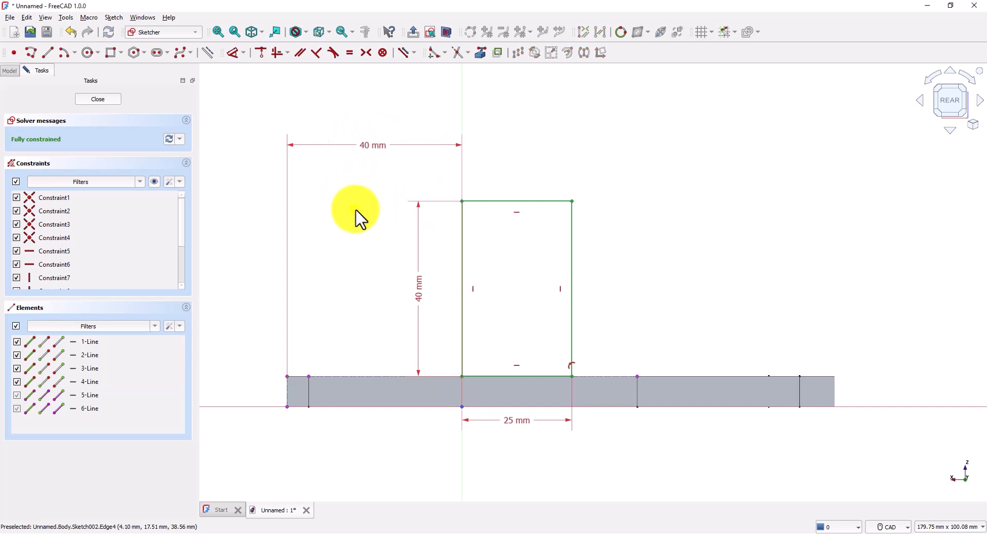
Step: Draw a vertical construction line about 33 mm long upward from the midpoint of the rectangle's top edge
scroll(360, 214, up, 1)
scroll(364, 218, down, 2)
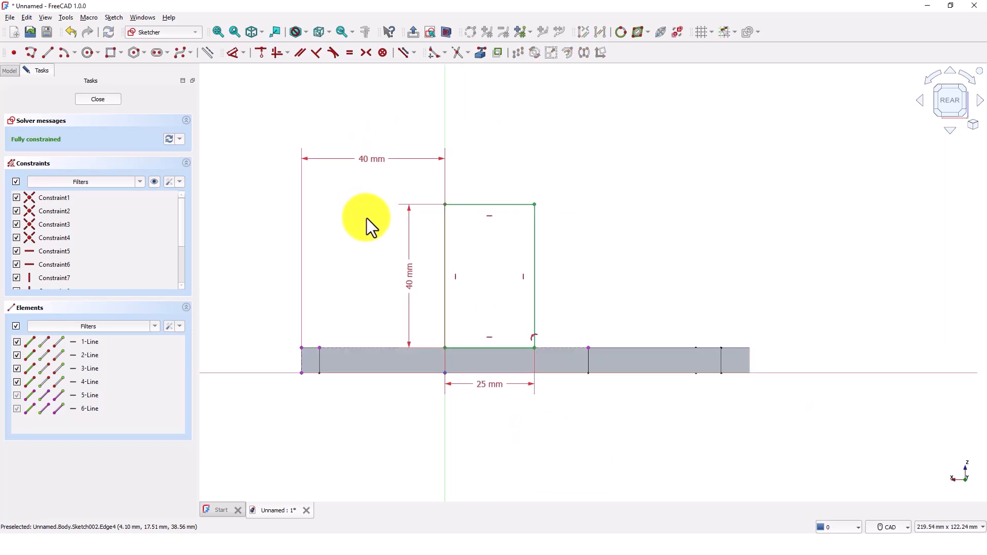
scroll(366, 218, down, 1)
middle_drag(366, 218, 325, 278)
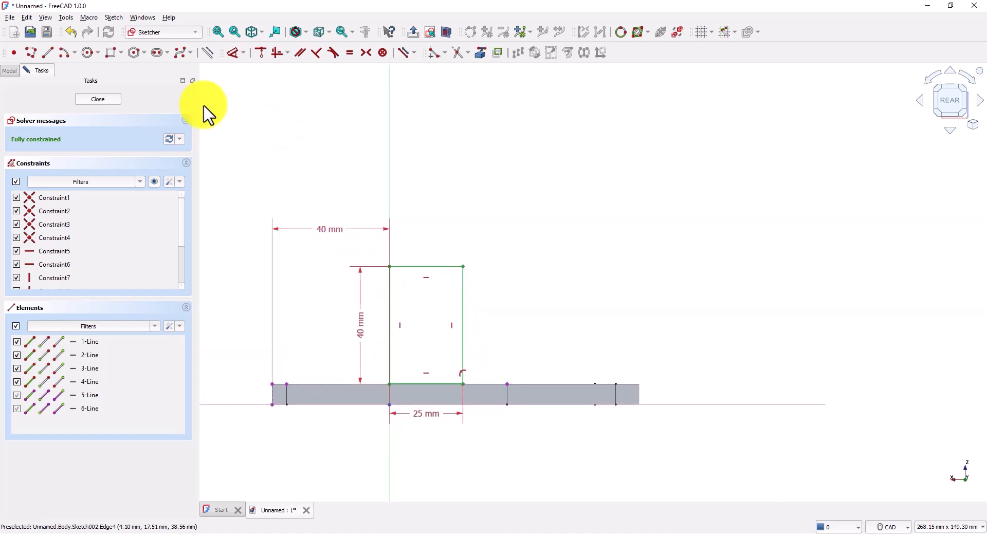
click(48, 53)
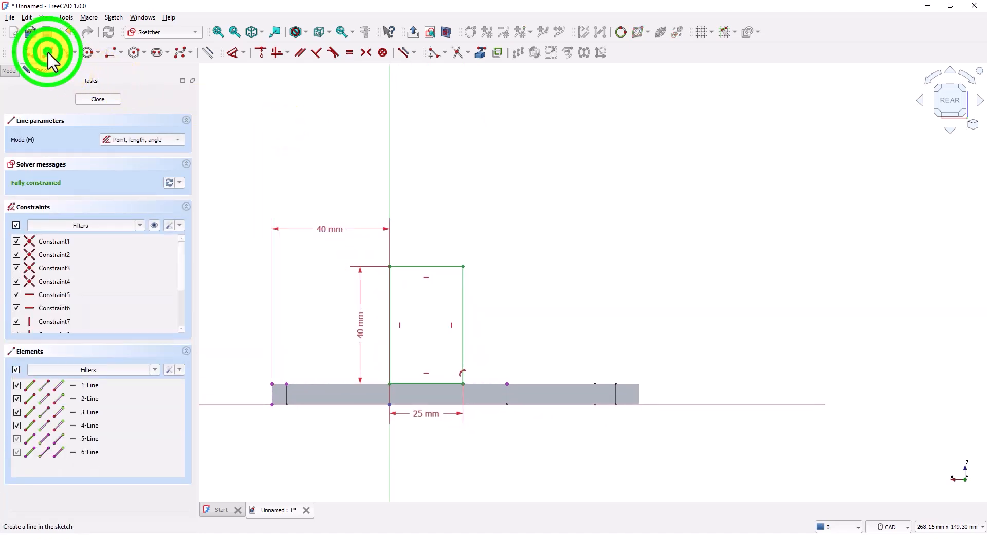
click(426, 266)
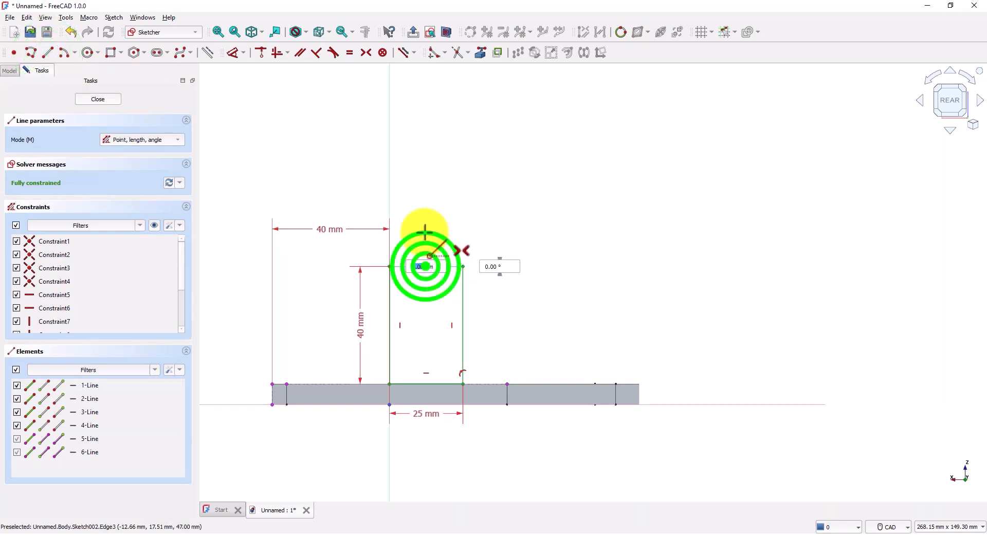
click(429, 169)
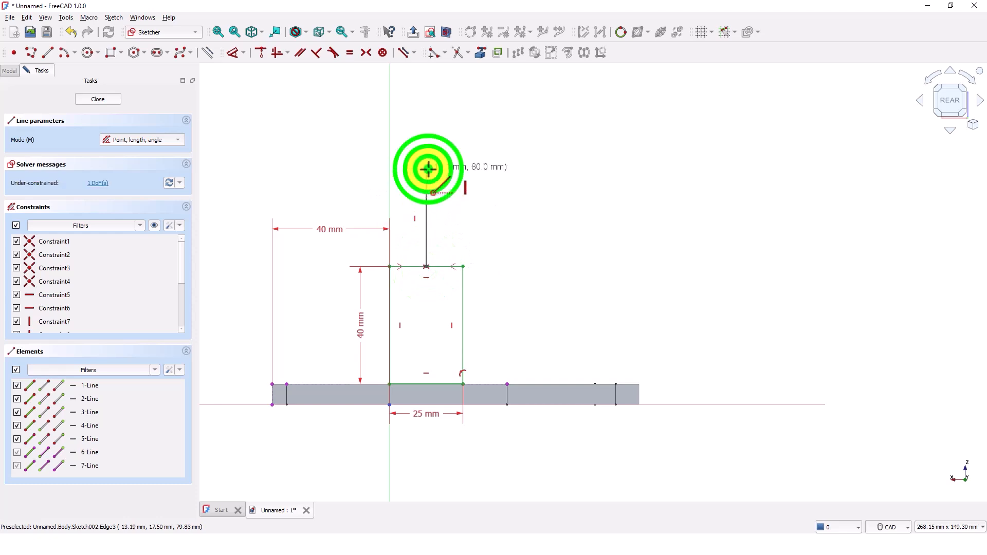
click(425, 209)
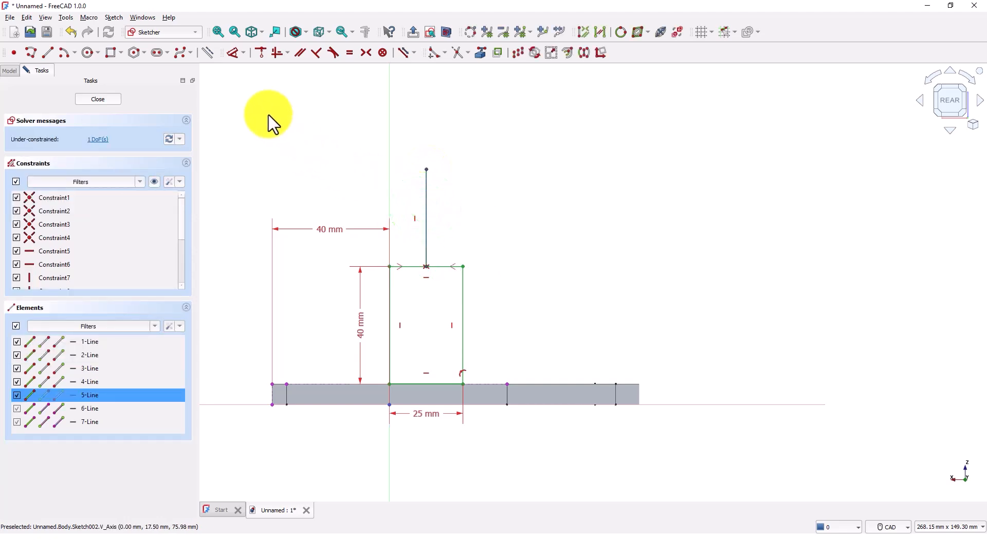
click(208, 56)
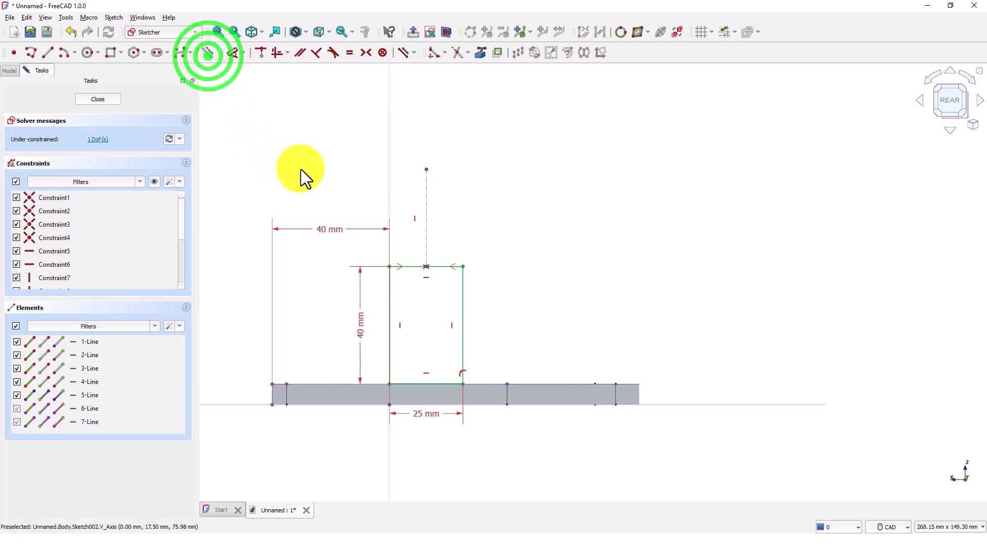
Step: Draw an equilateral triangle with sides about 34 mm, centred on the construction line with its apex at the line's upper end
middle_drag(324, 178, 353, 202)
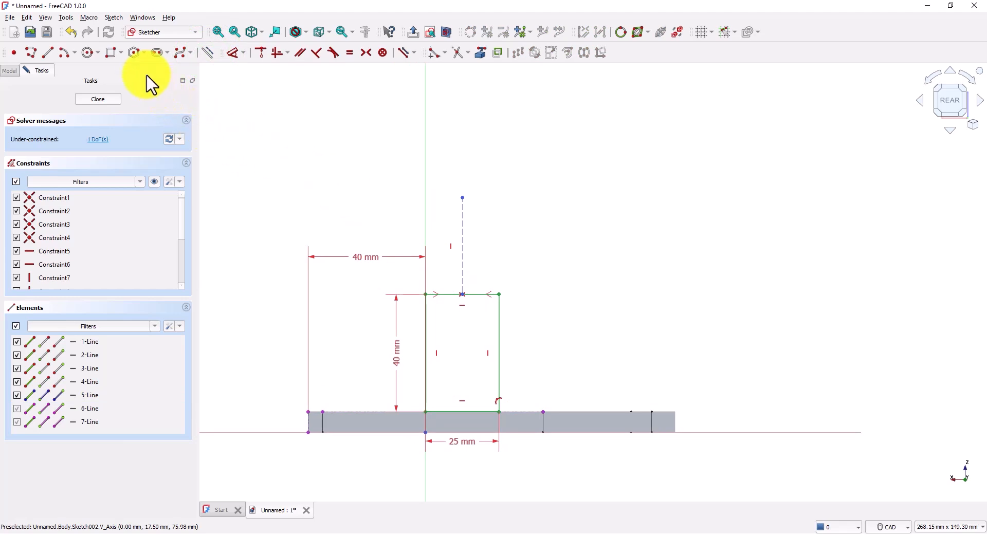
click(144, 52)
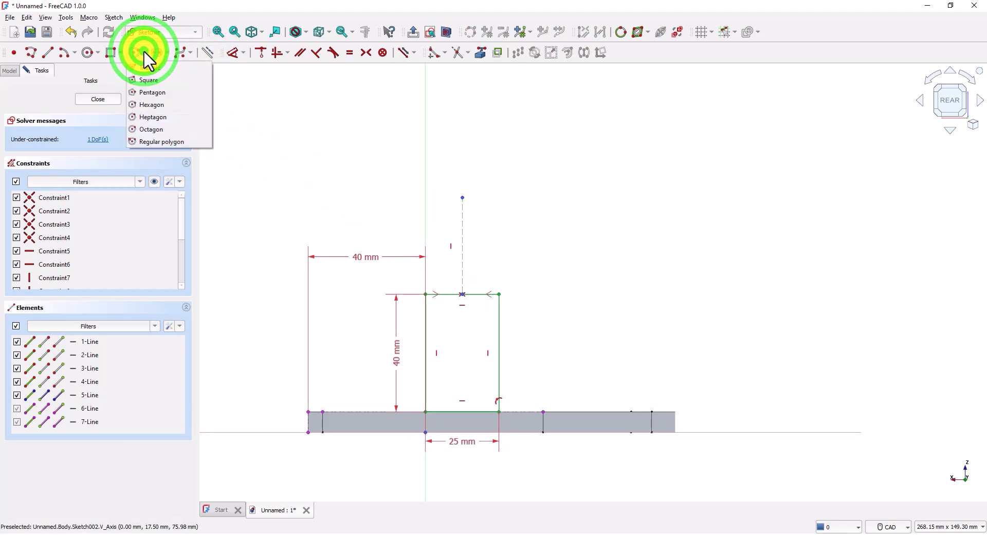
click(144, 67)
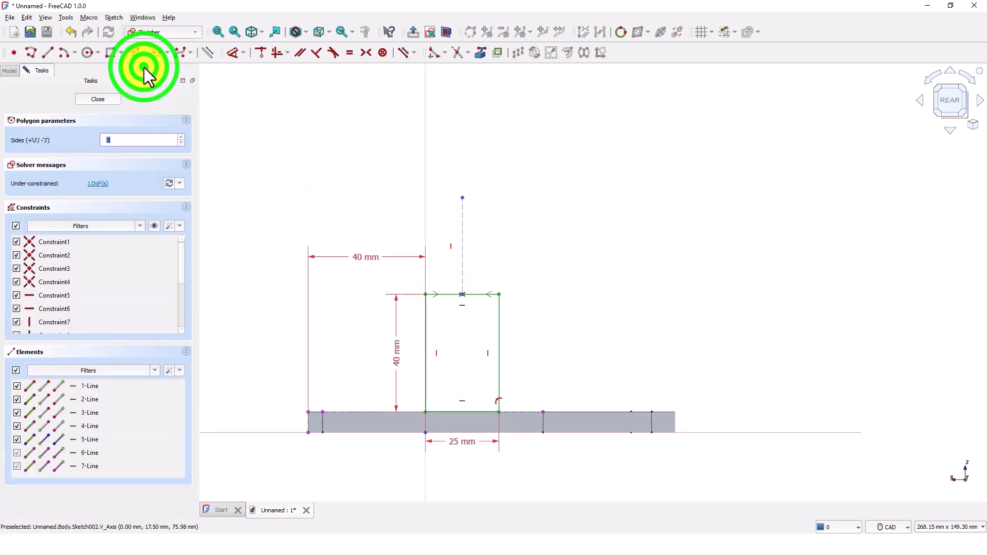
click(462, 253)
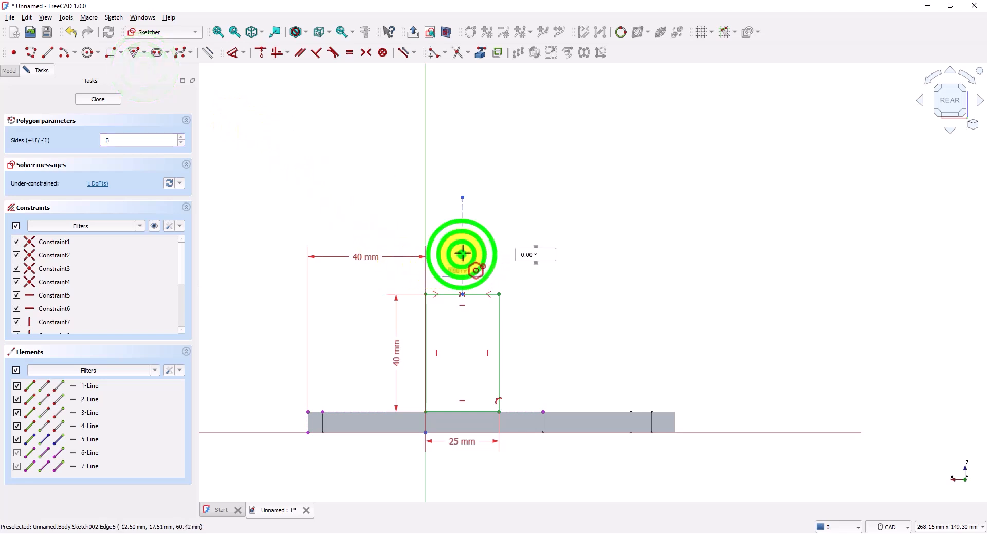
click(459, 199)
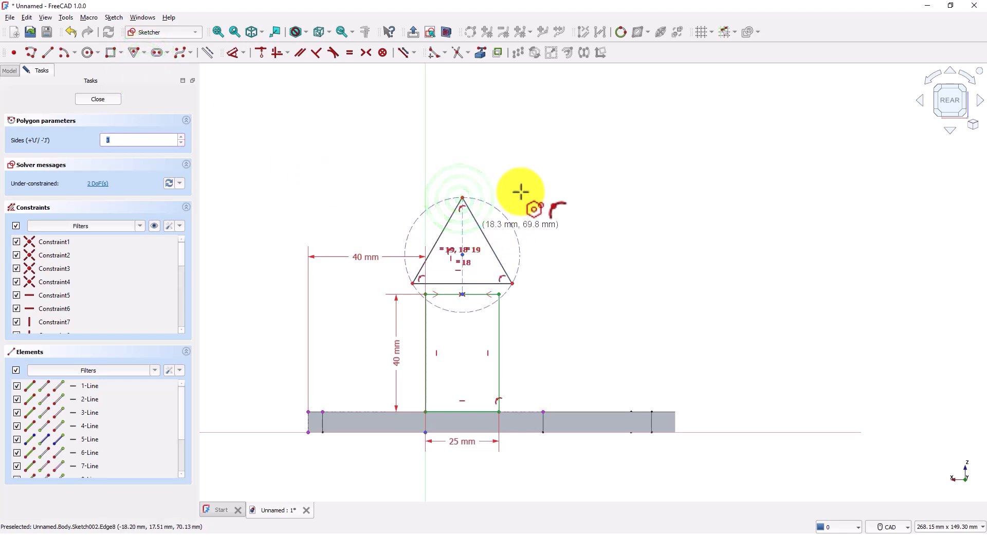
key(Escape)
Step: Constrain the triangle's base to pass through the midpoint of the rectangle's top edge
scroll(524, 190, up, 1)
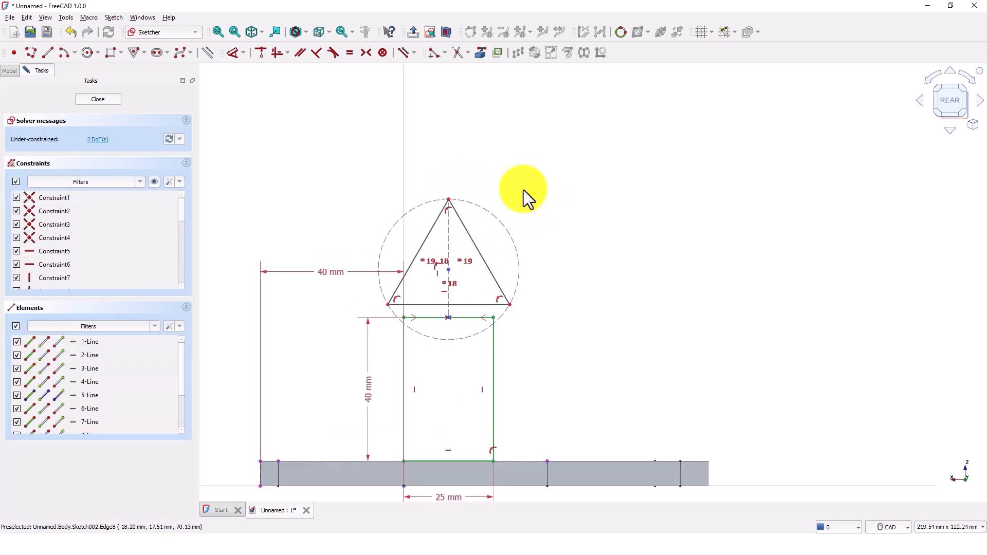
scroll(523, 190, up, 1)
middle_drag(520, 202, 527, 185)
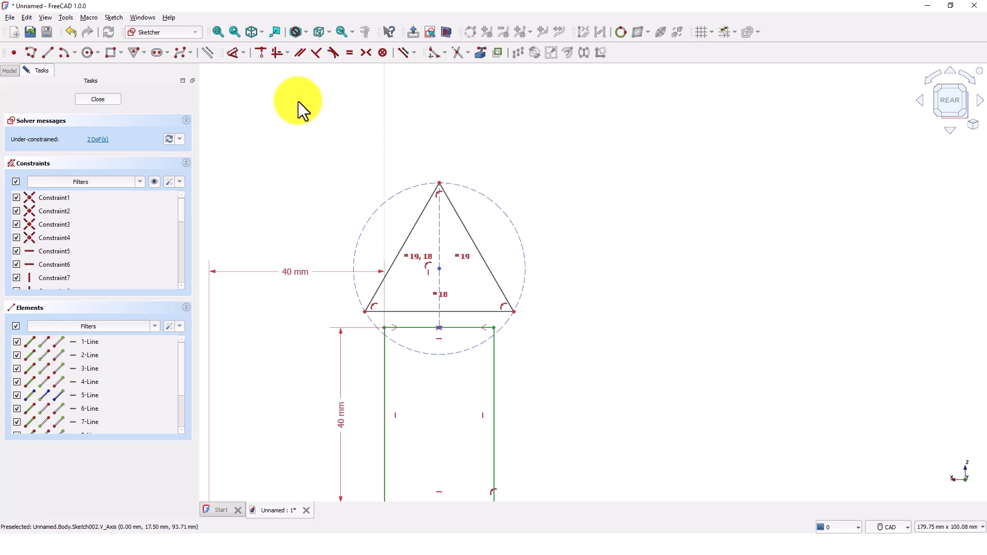
click(262, 55)
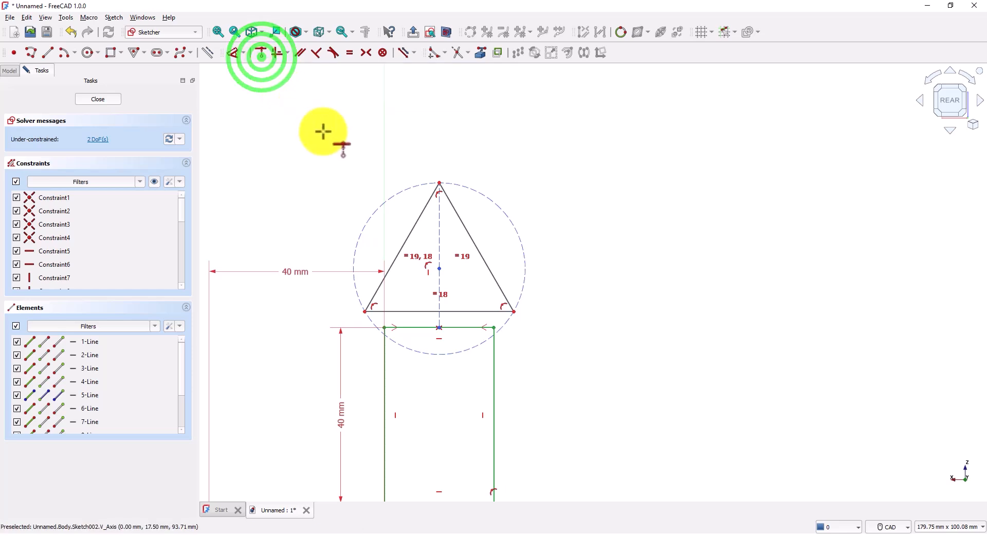
click(450, 311)
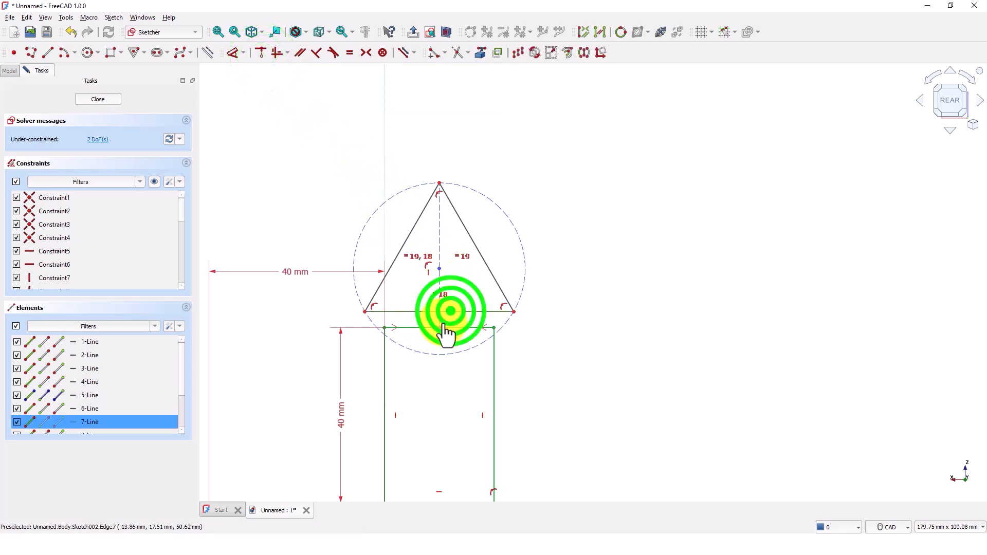
click(441, 327)
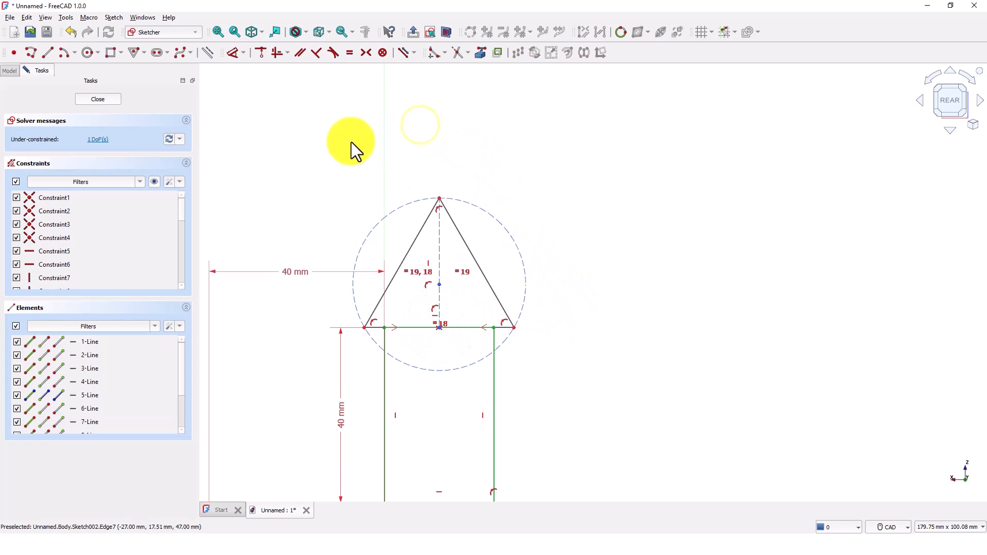
Step: Dimension the triangle's right sloping side as 50 mm
click(233, 53)
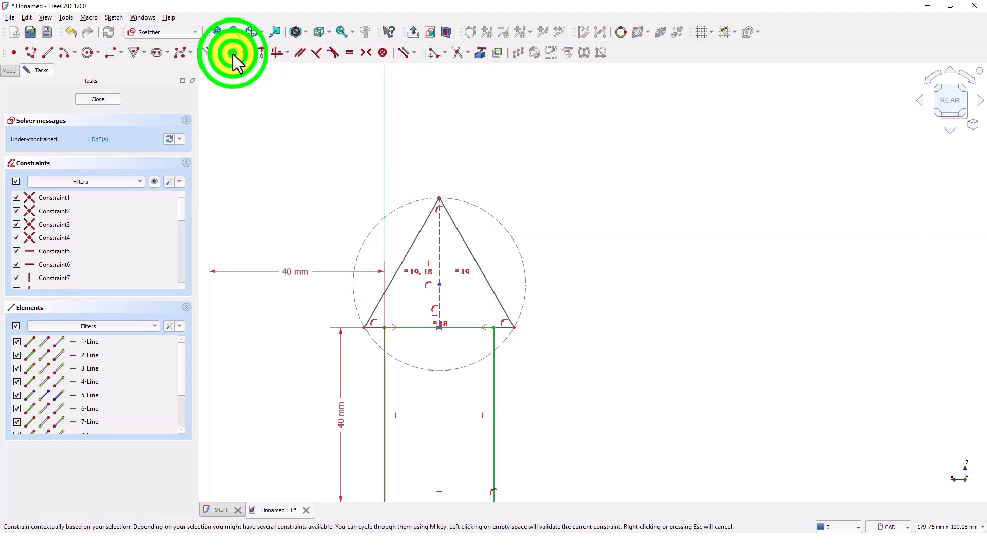
click(489, 277)
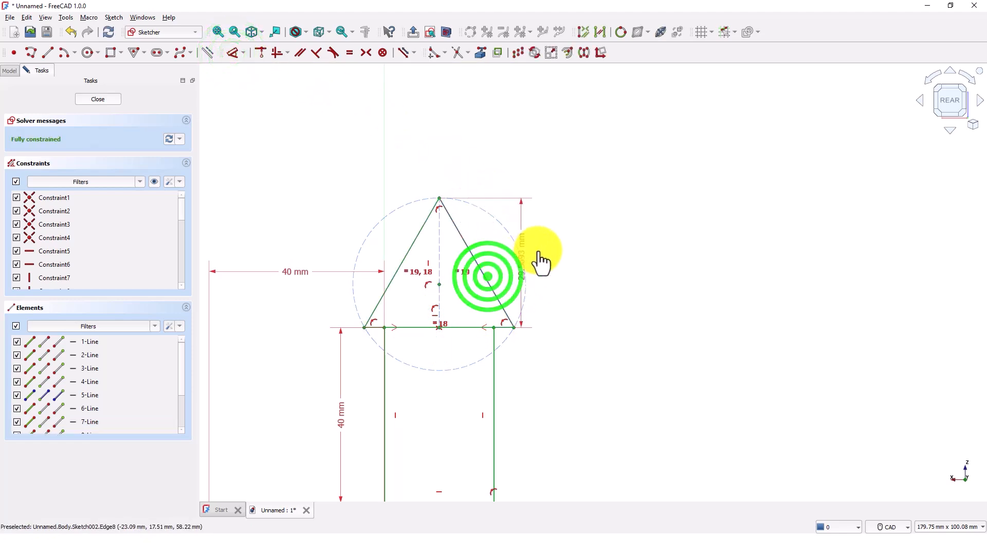
click(488, 252)
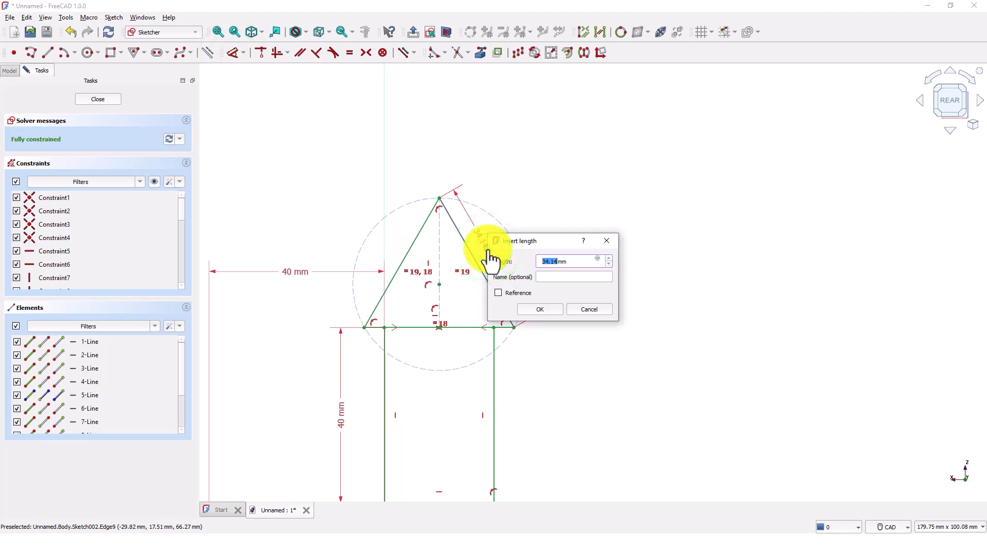
text(50)
key(Return)
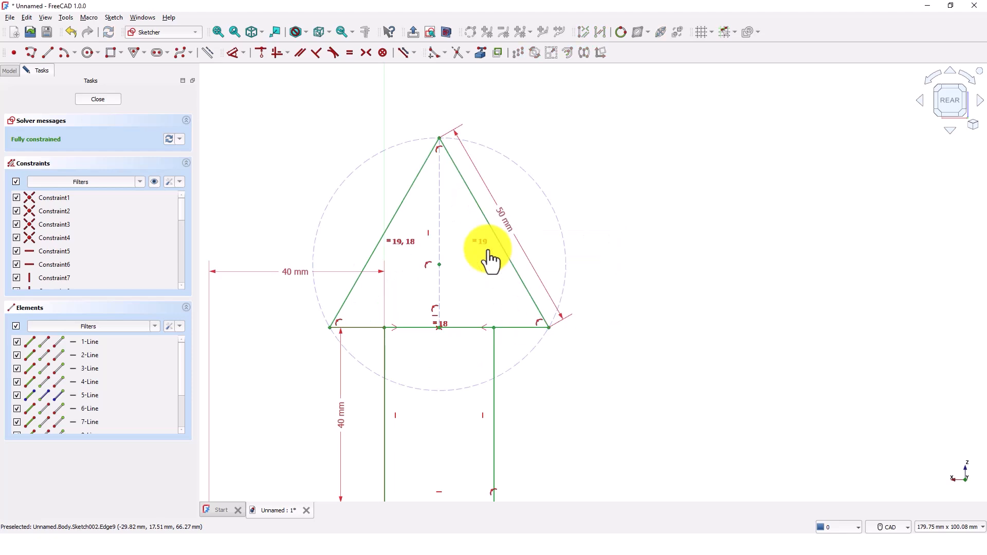
Step: Finish the arrow-shaped side-face sketch and leave sketch editing
scroll(588, 328, down, 1)
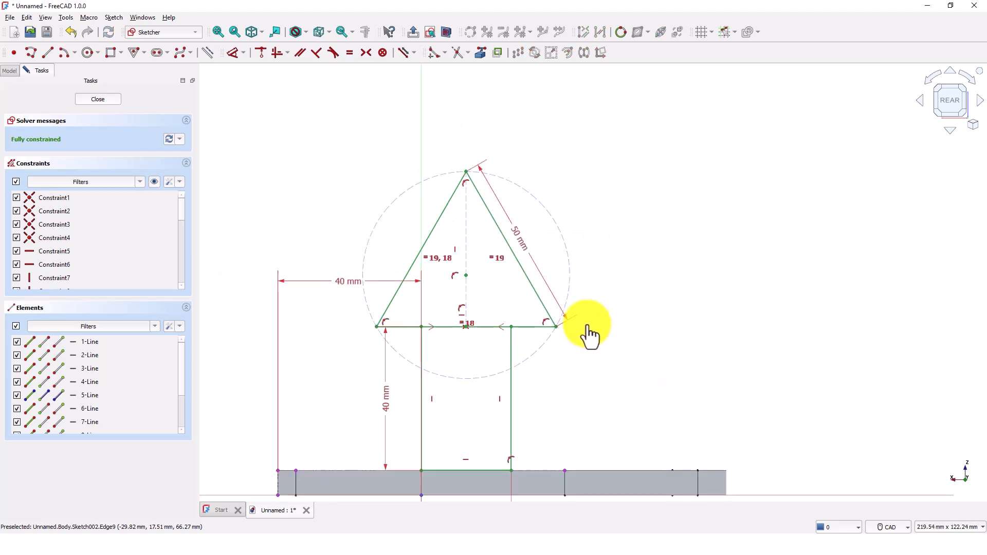
middle_drag(586, 332, 617, 352)
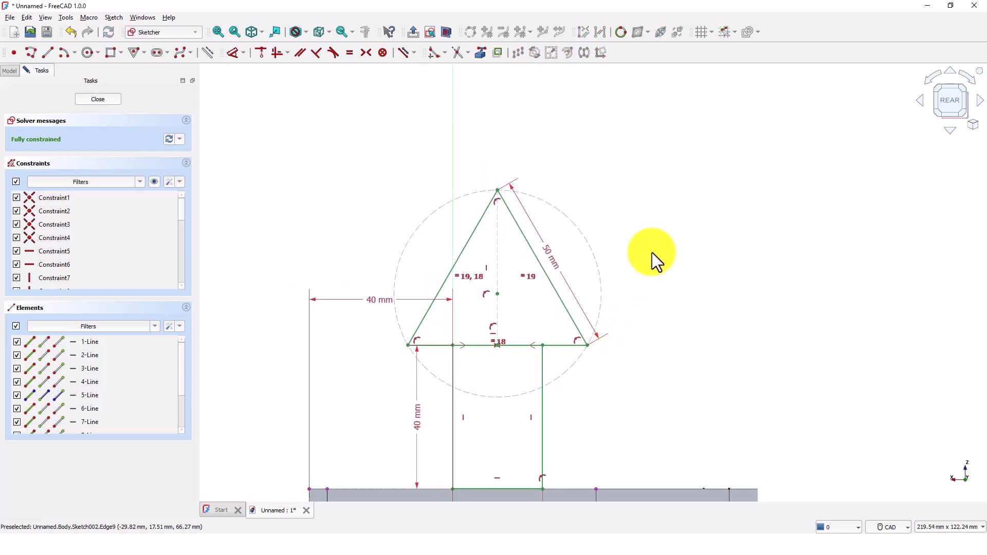
scroll(639, 276, up, 1)
mouse_move(628, 285)
middle_down()
mouse_move(641, 289)
mouse_move(624, 269)
middle_up()
scroll(641, 289, down, 2)
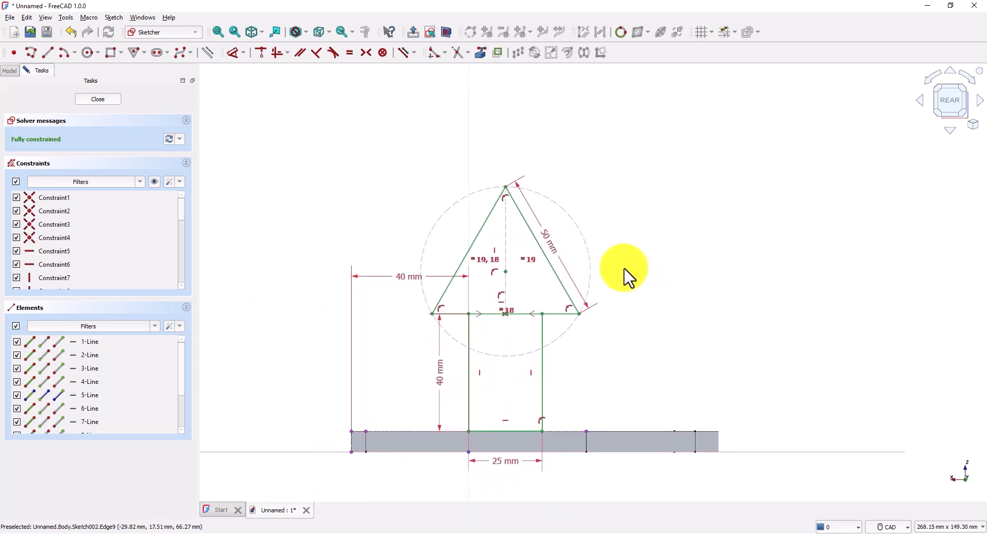
click(103, 99)
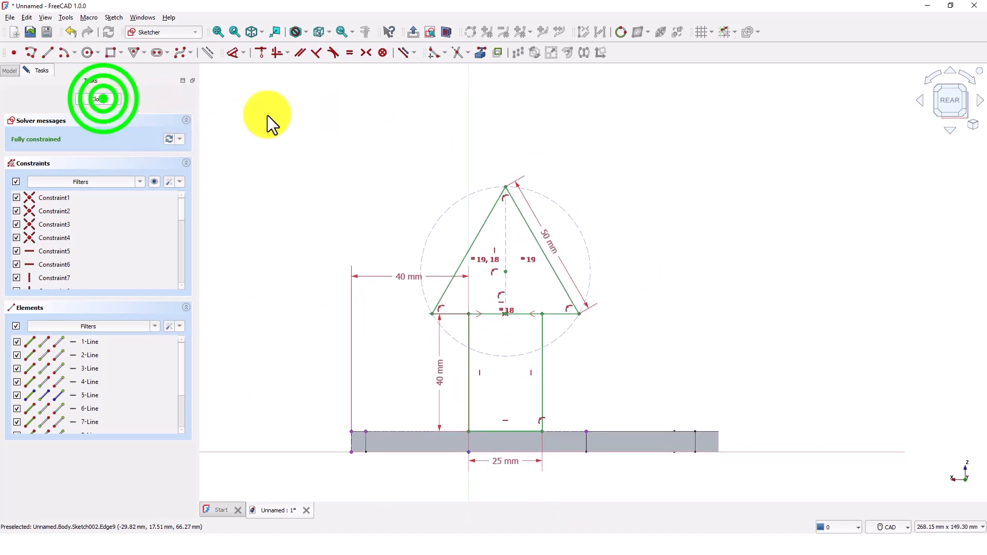
Step: Pad the arrow-shaped sketch 5 mm in the reversed direction, over the plate
scroll(329, 184, up, 1)
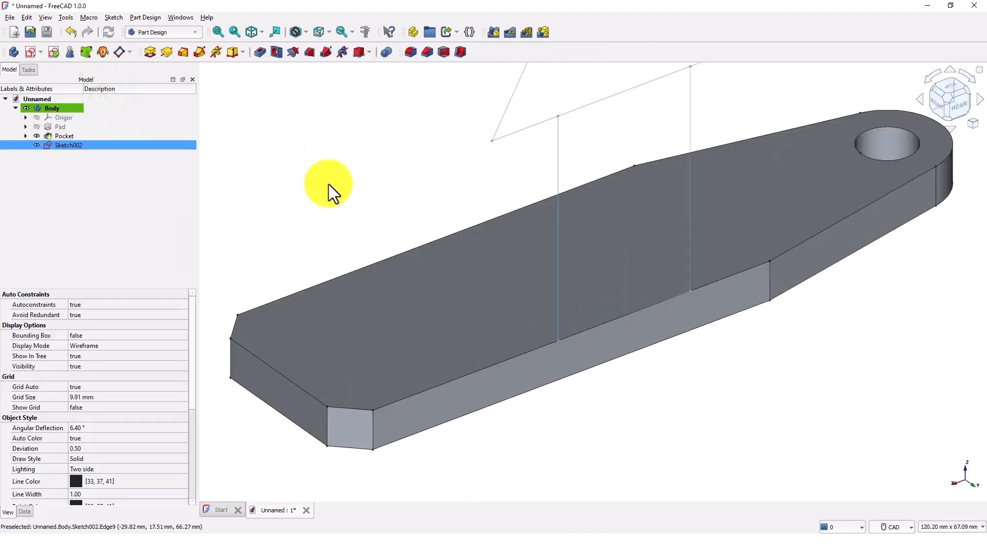
scroll(413, 162, down, 2)
middle_drag(414, 161, 388, 294)
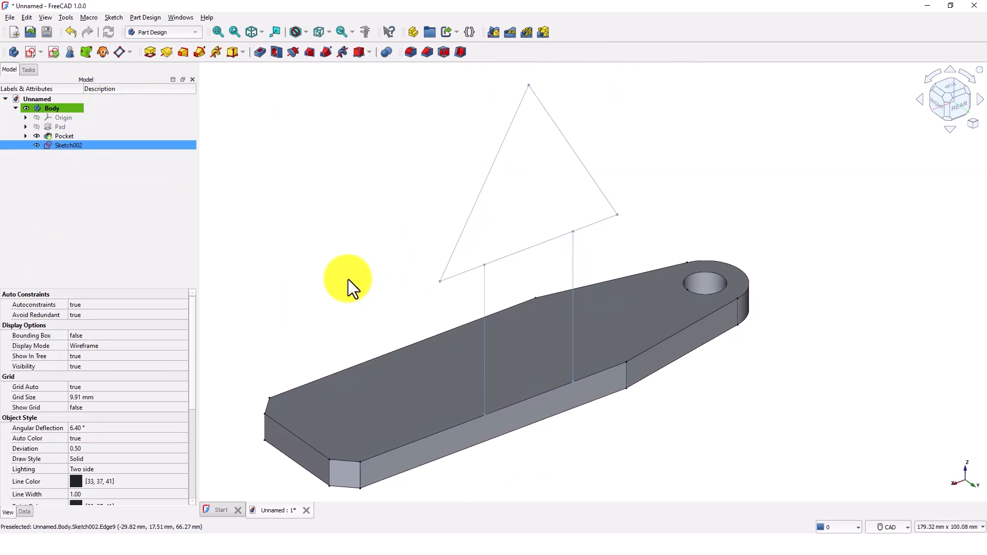
click(45, 147)
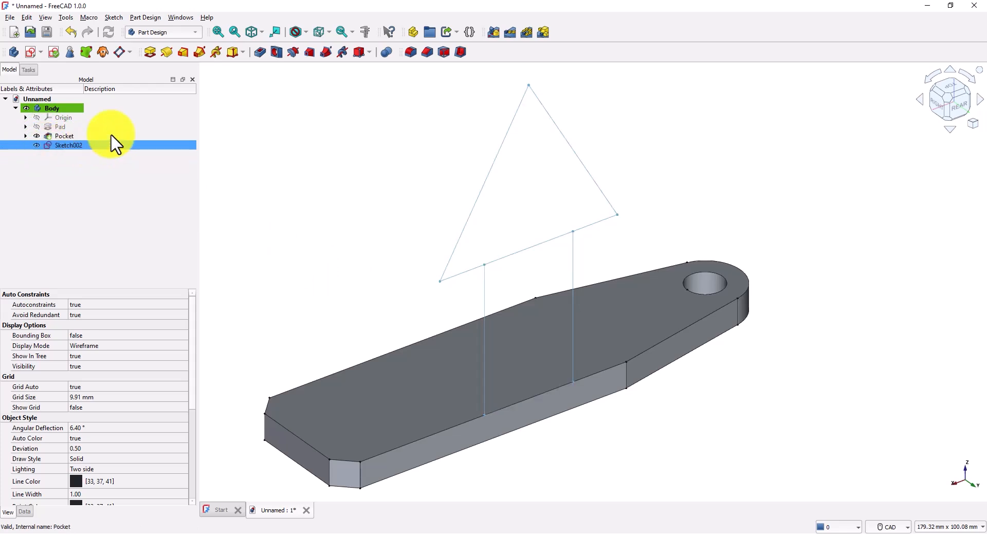
click(151, 51)
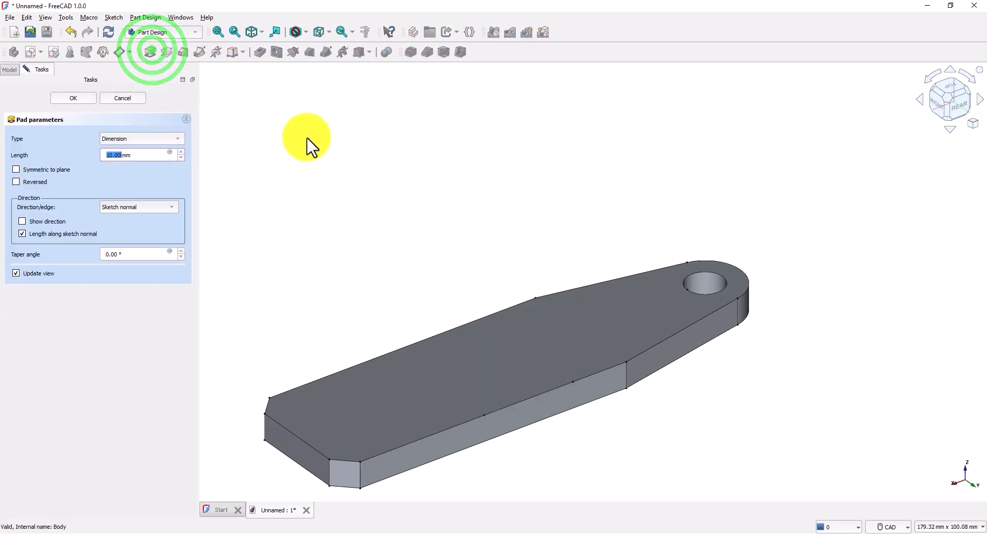
click(16, 182)
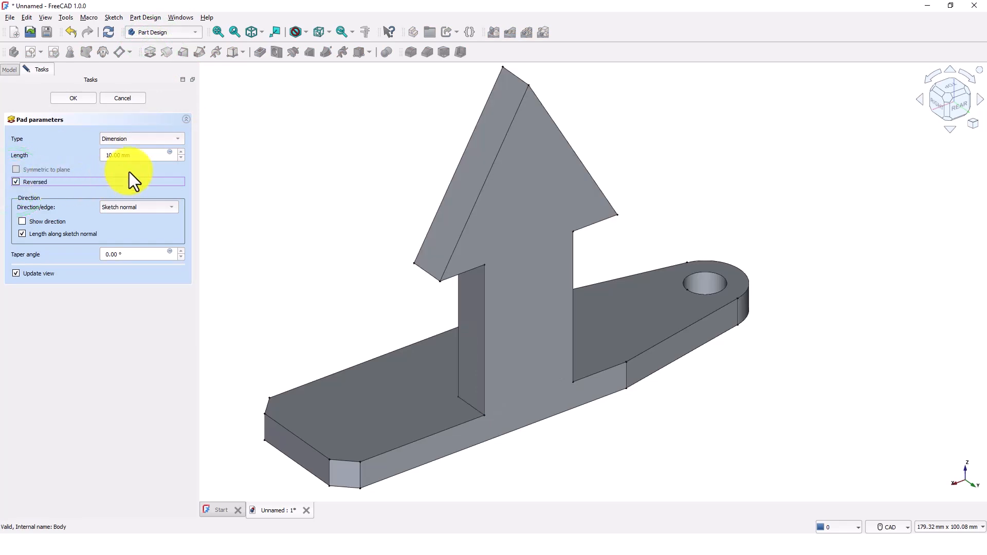
drag(133, 155, 97, 157)
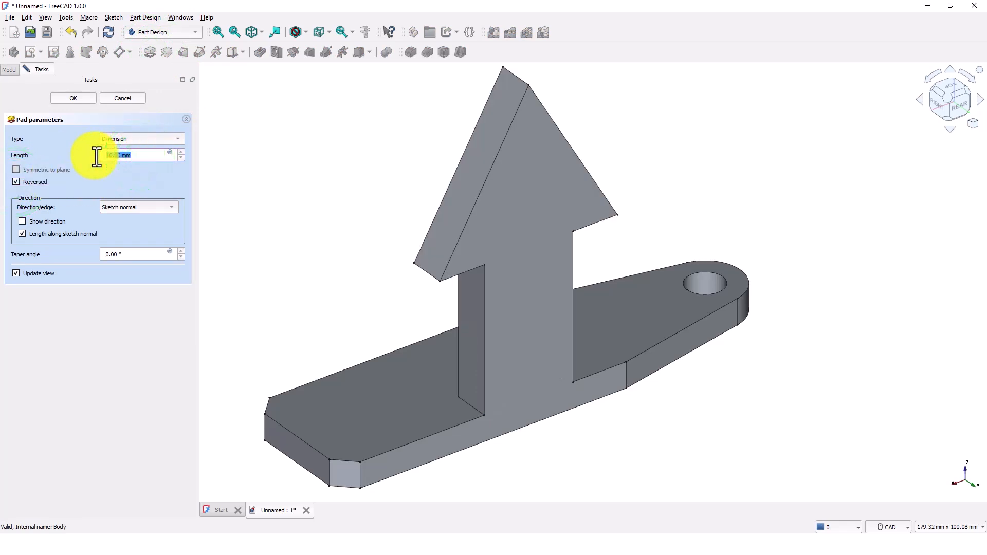
text(5)
key(Return)
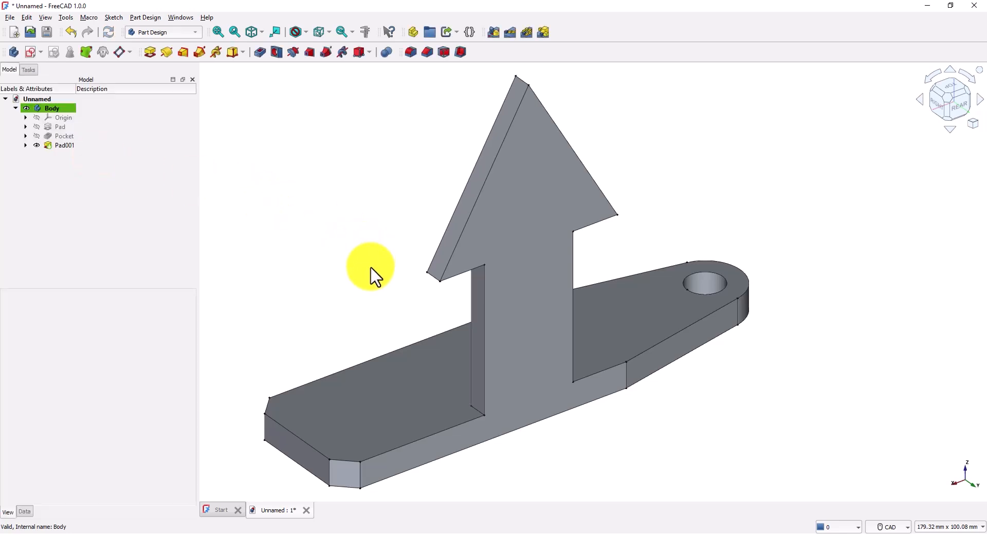
Step: Switch the model's display style to Wireframe, with the upright arrow's head in close view
middle_drag(372, 267, 652, 379)
scroll(639, 258, down, 2)
scroll(633, 254, up, 3)
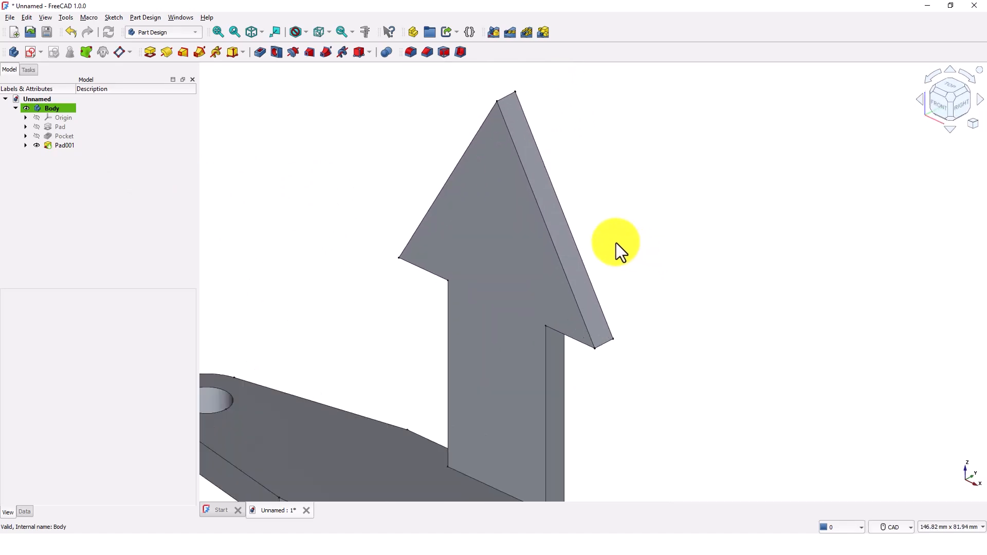
scroll(616, 242, up, 2)
middle_drag(619, 251, 646, 292)
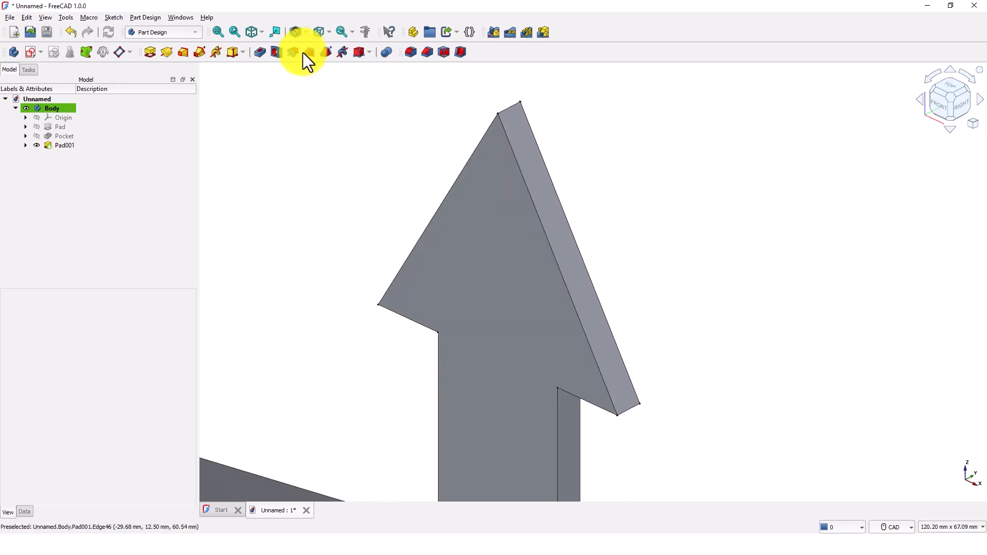
click(306, 32)
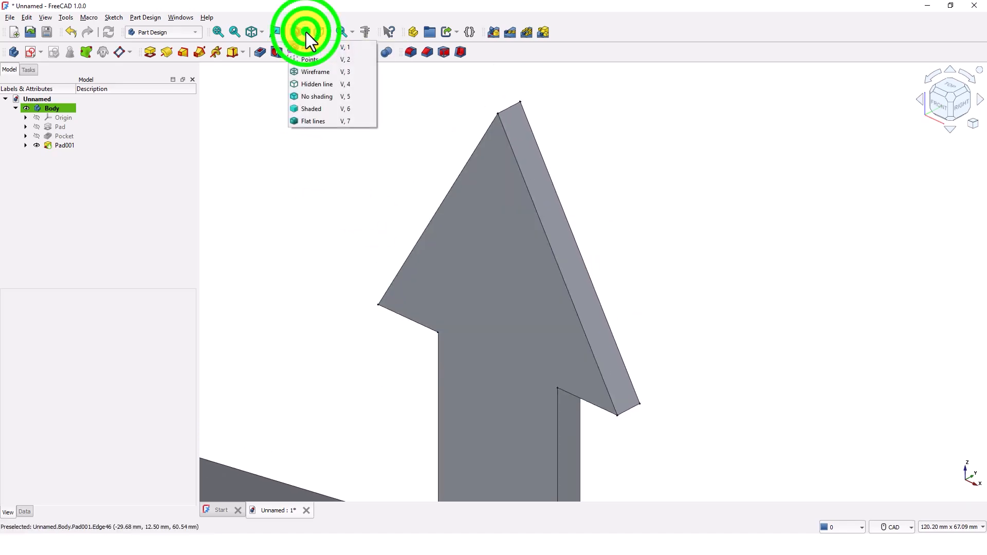
click(305, 73)
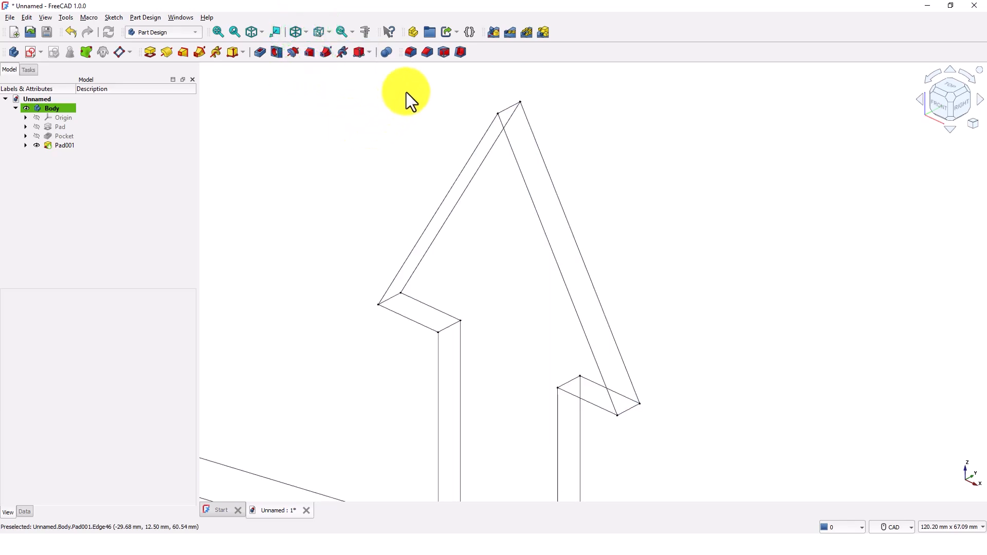
Step: Fillet the short edges at the arrowhead's tip and two outer corners with a 5 mm radius
click(413, 54)
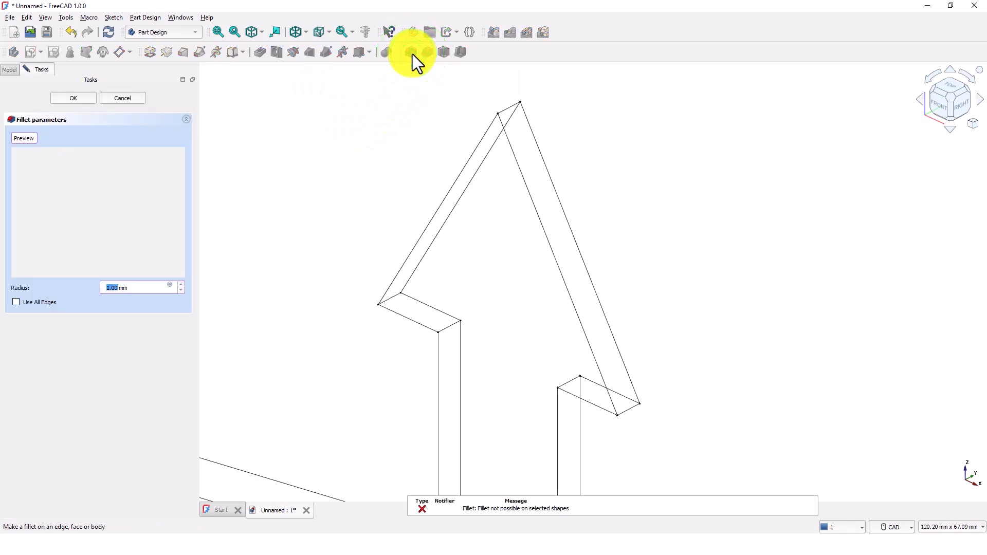
click(507, 107)
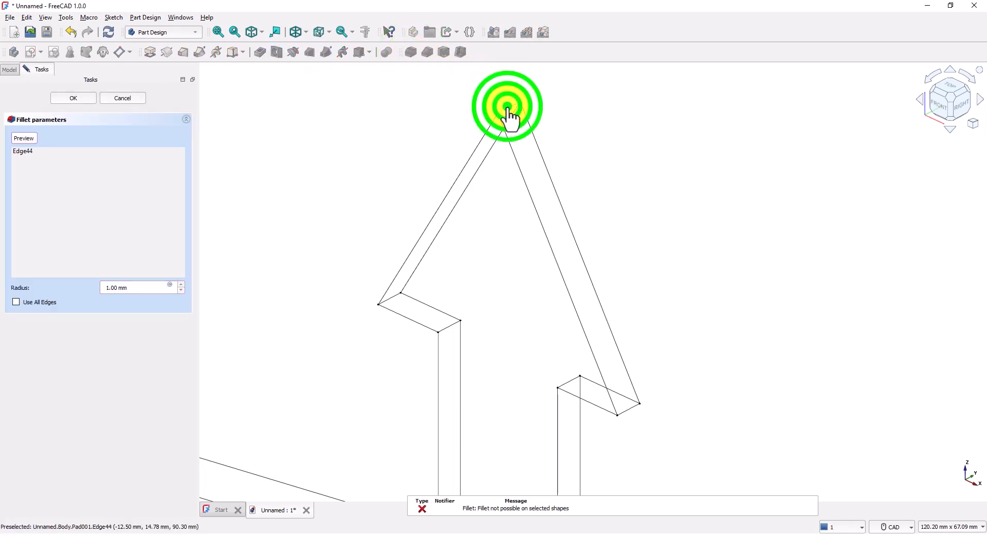
click(392, 300)
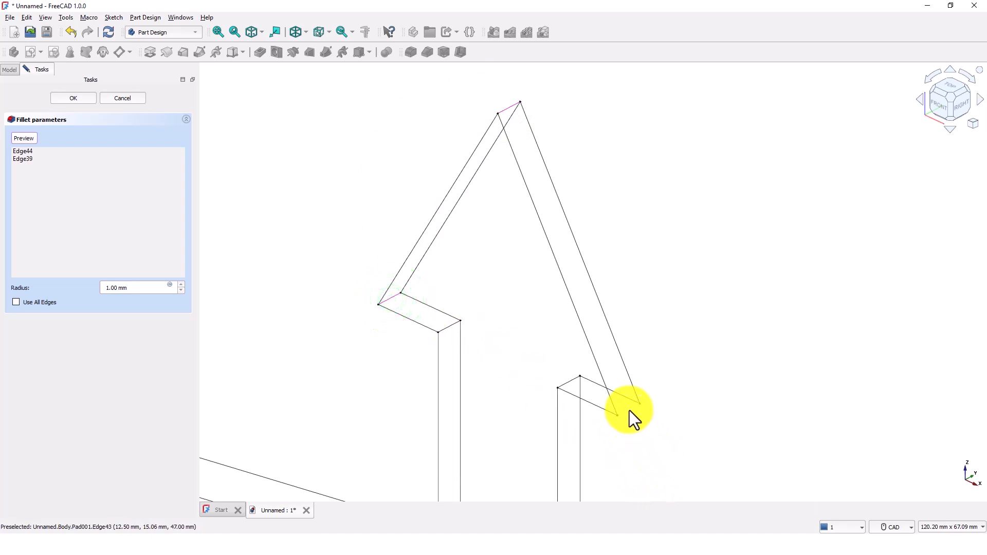
click(628, 410)
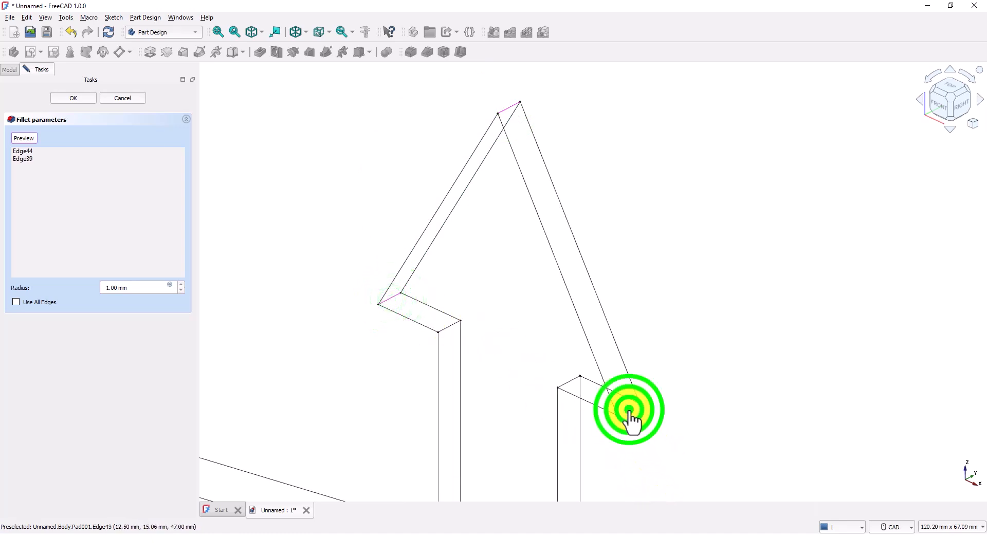
double_click(130, 288)
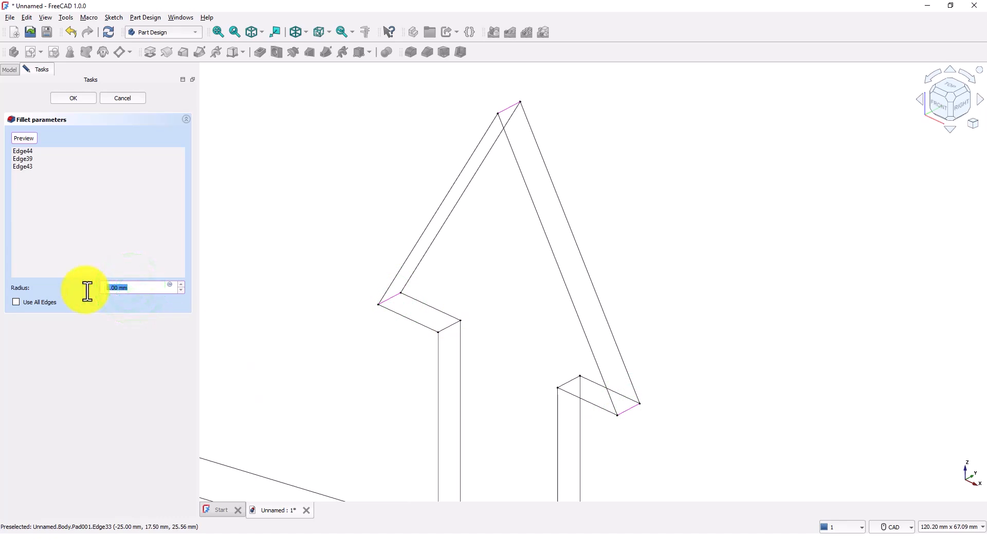
text(5)
key(Return)
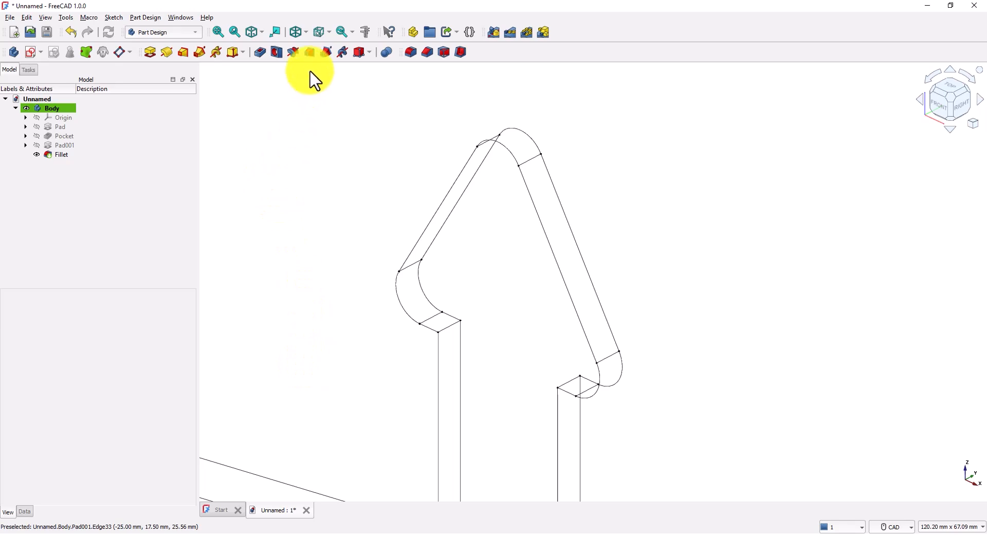
Step: Return the model from wireframe to its default display style with solid faces and edges
click(306, 33)
click(310, 46)
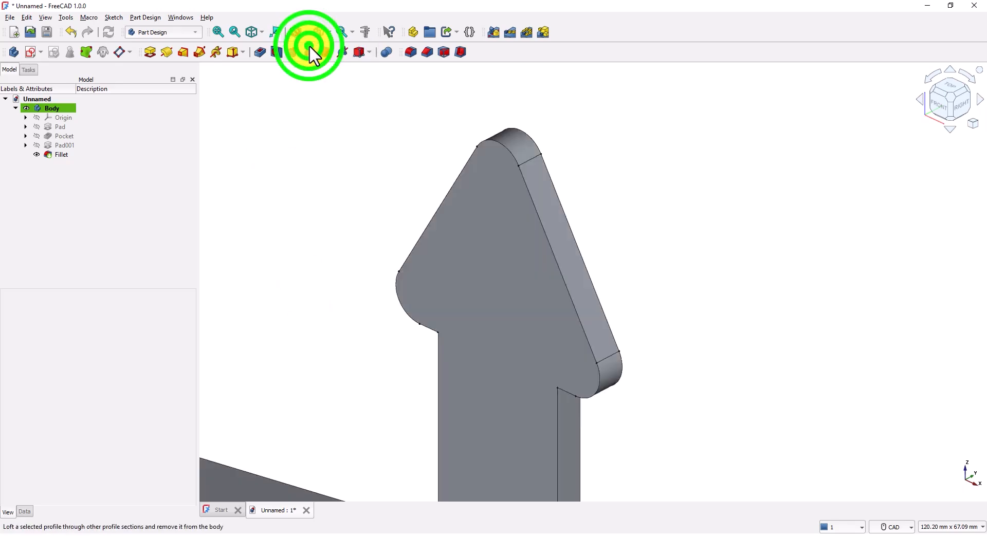
scroll(391, 273, up, 2)
scroll(362, 350, down, 5)
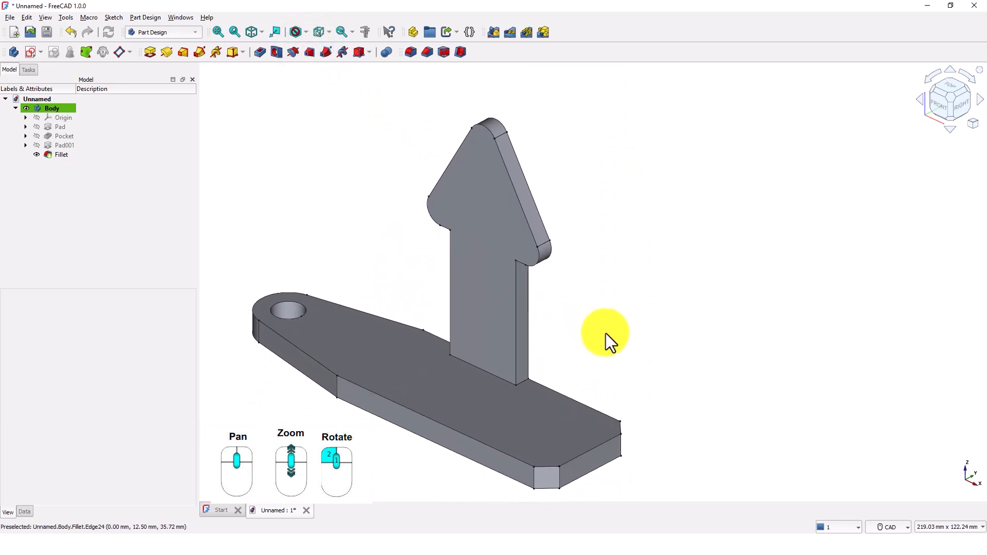
middle_drag(606, 333, 617, 344)
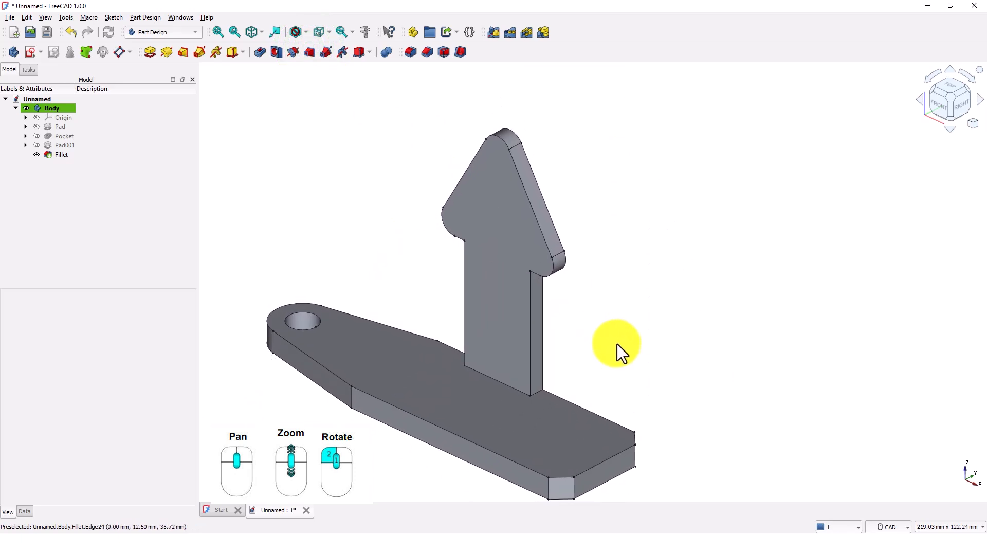
Step: Start a new sketch on the large flat face of the upright arrow
click(501, 250)
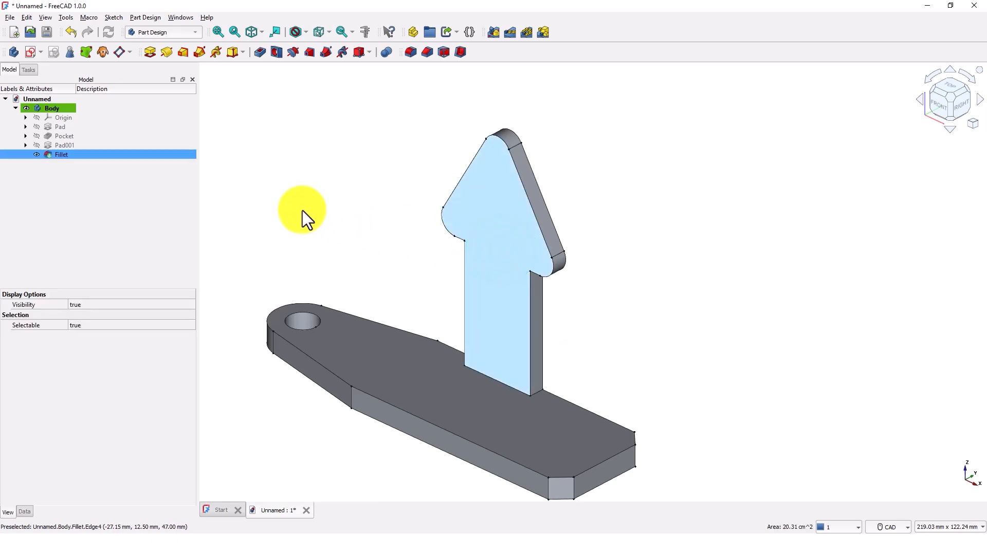
click(30, 51)
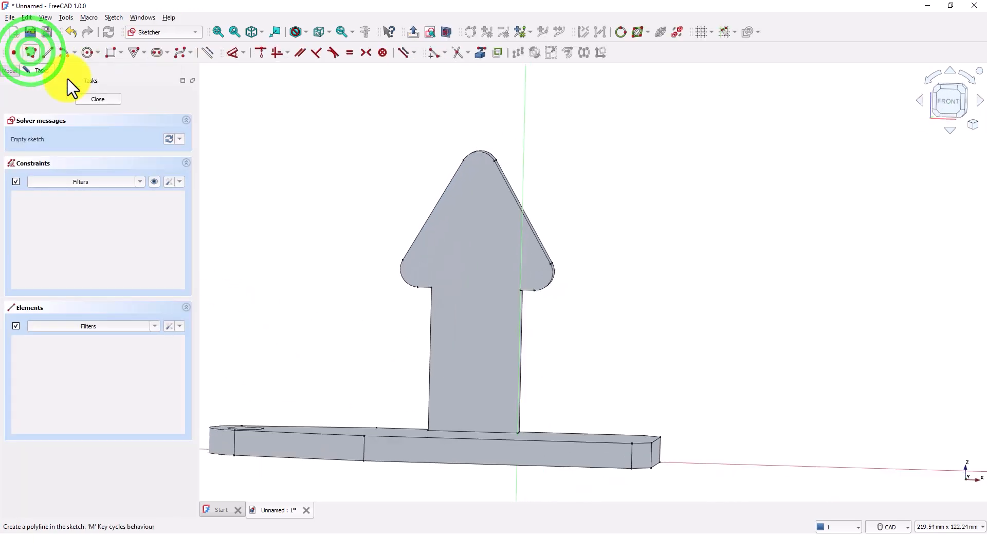
scroll(412, 218, up, 3)
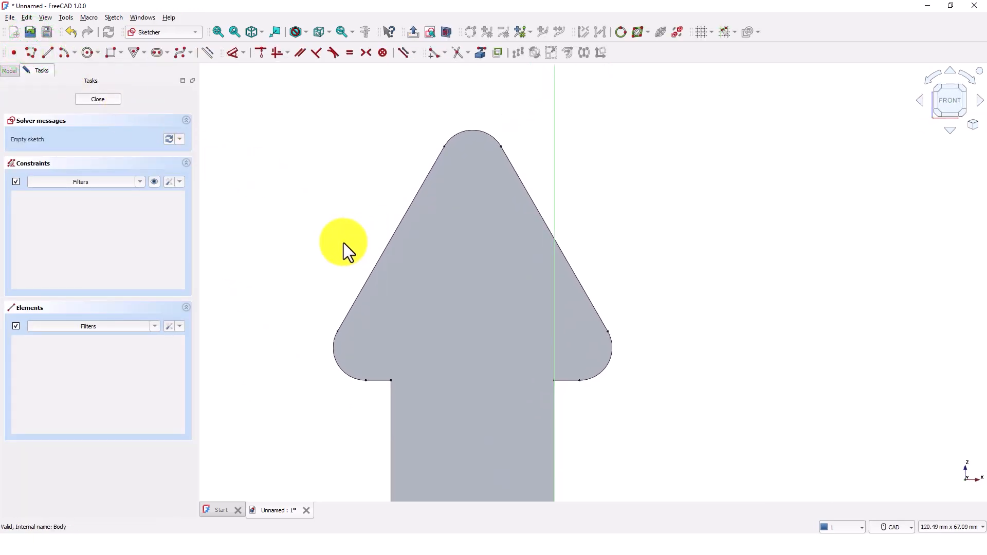
Step: Add the arrowhead's three rounded corner edges to the sketch as external geometry
click(480, 53)
click(475, 131)
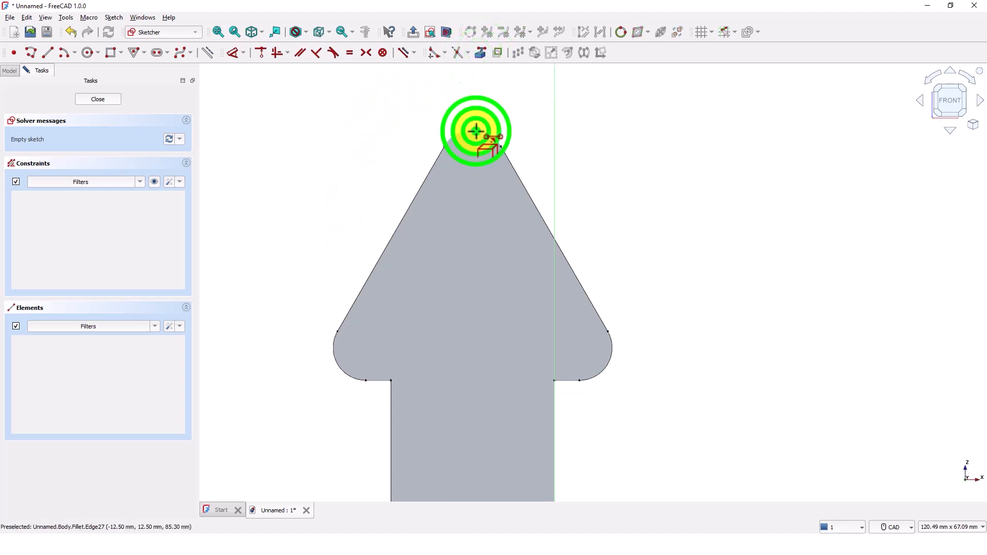
click(610, 368)
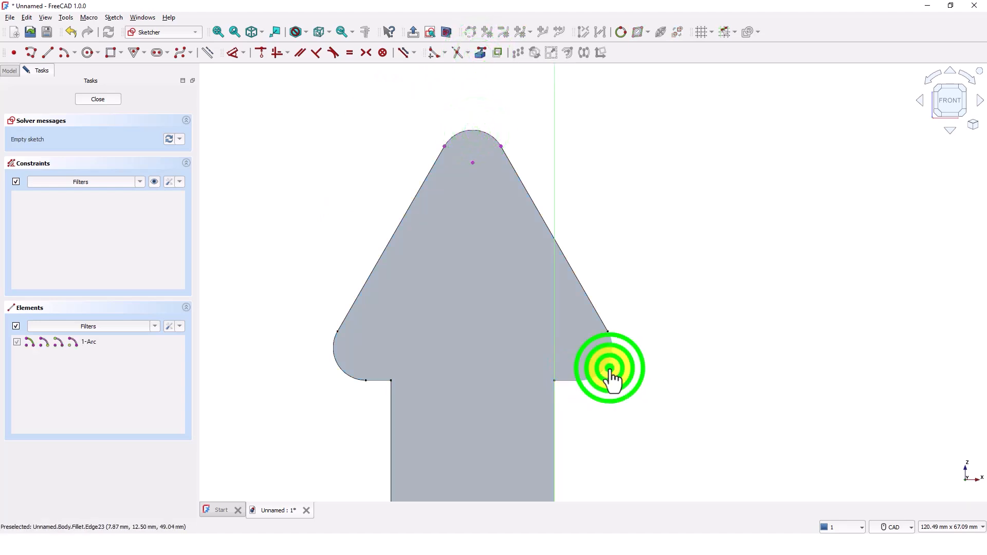
click(349, 377)
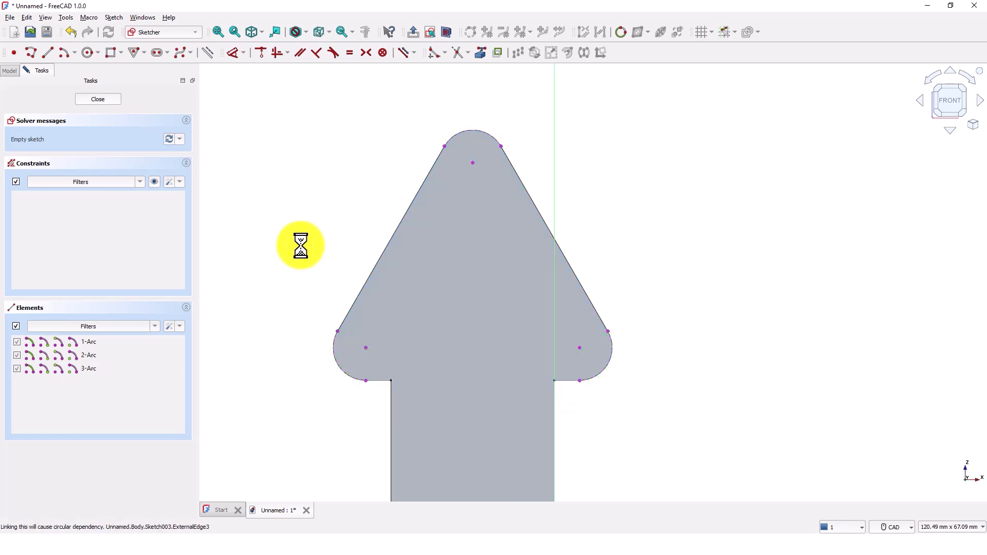
Step: Draw a 6 mm diameter circle centred on the centre of the arrow tip's arc
click(87, 52)
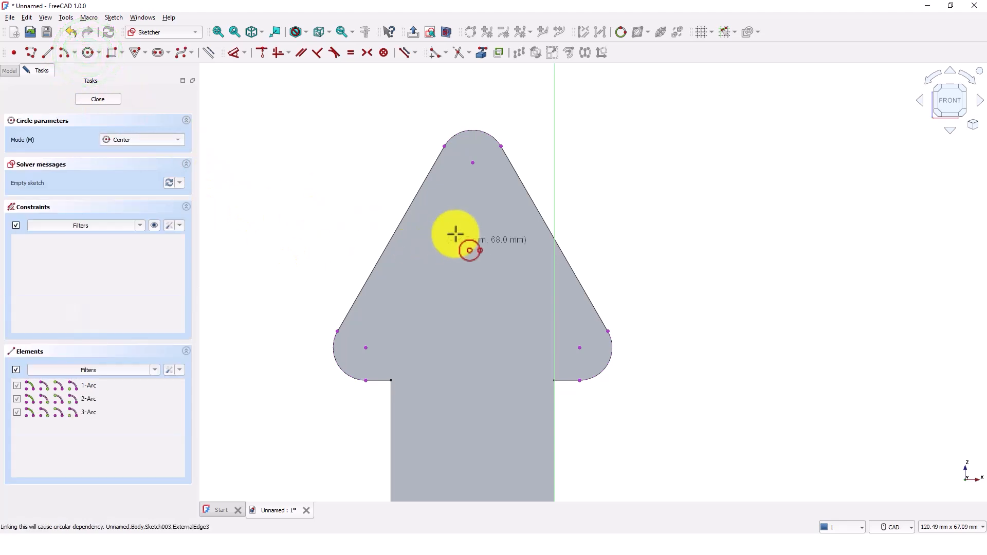
click(471, 165)
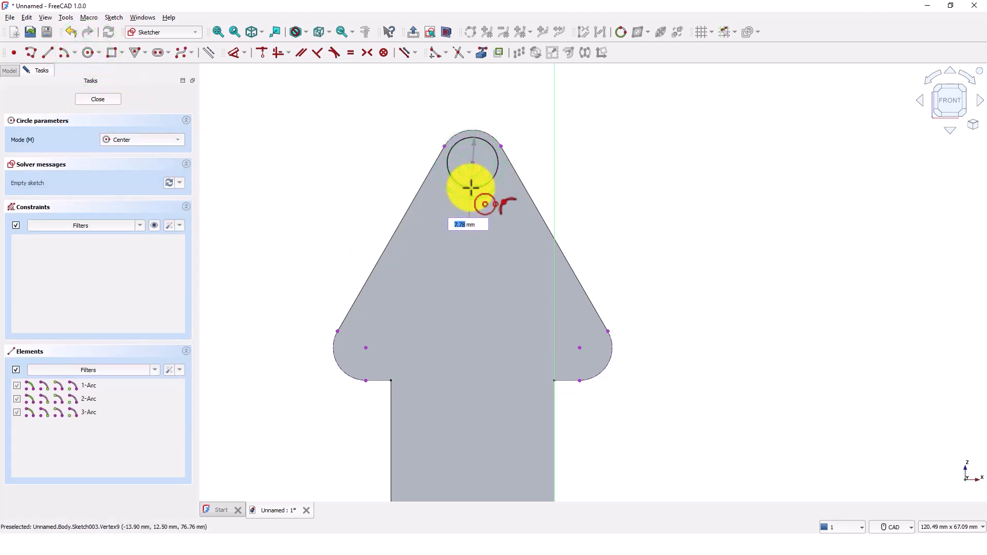
text(6)
key(Return)
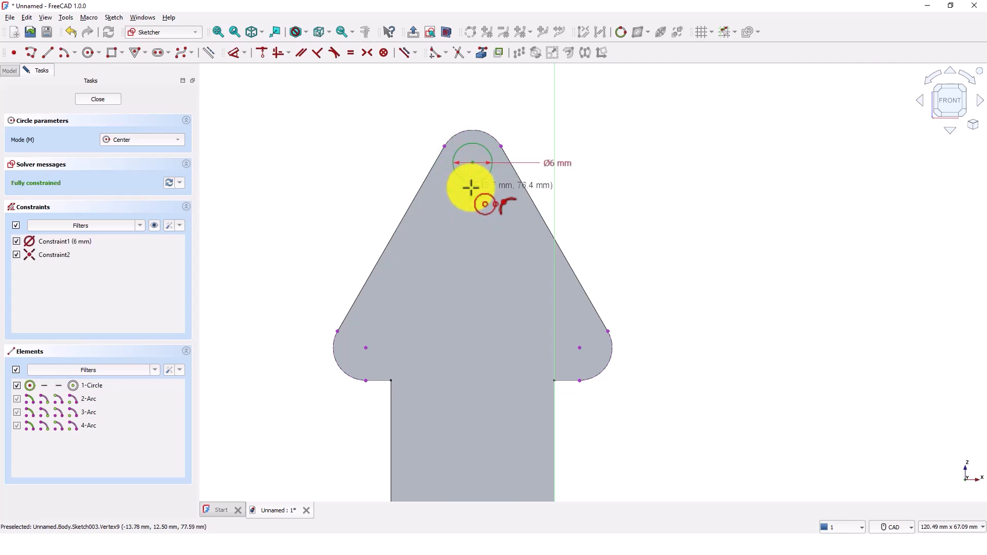
Step: Draw one circle centred on each of the arrowhead's two lower corner arcs
click(368, 348)
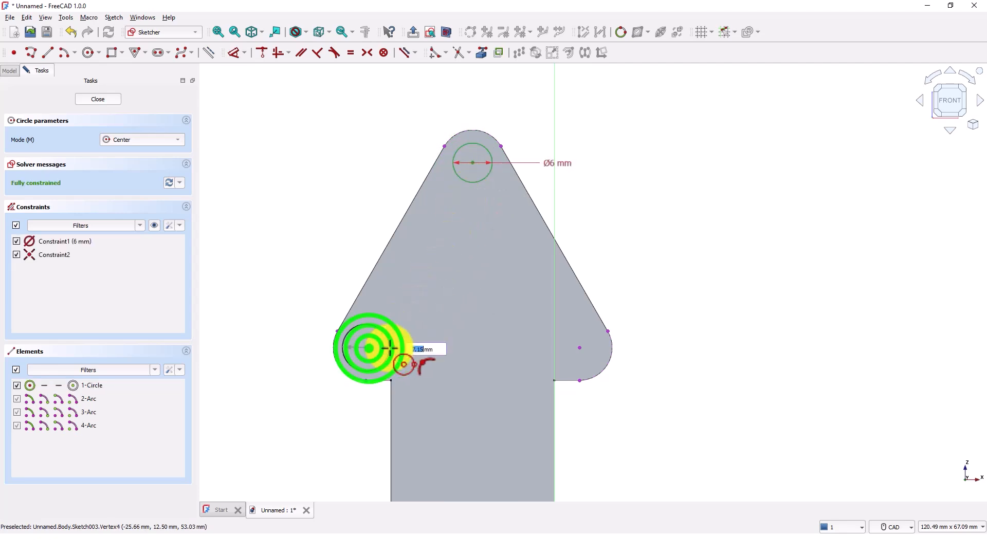
click(389, 348)
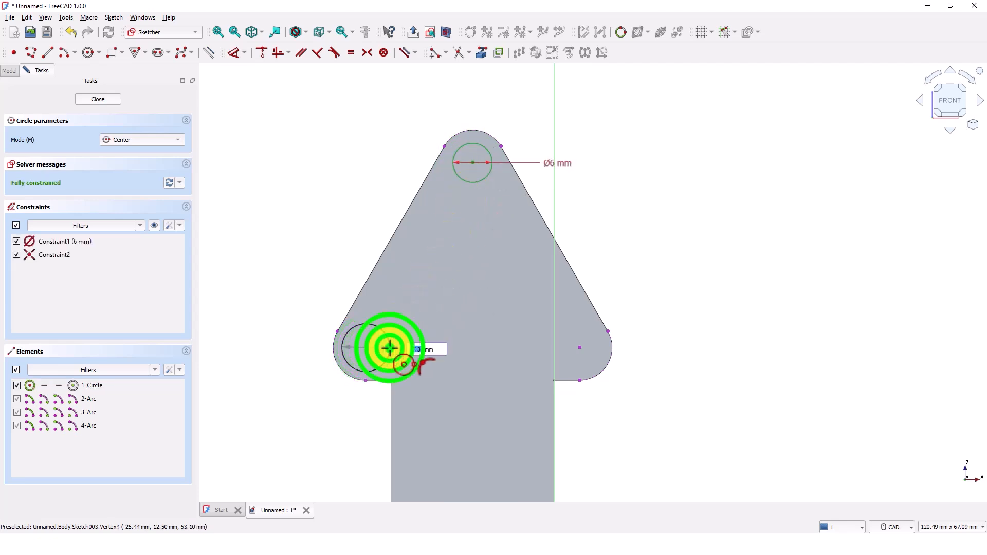
click(581, 348)
click(563, 353)
key(Escape)
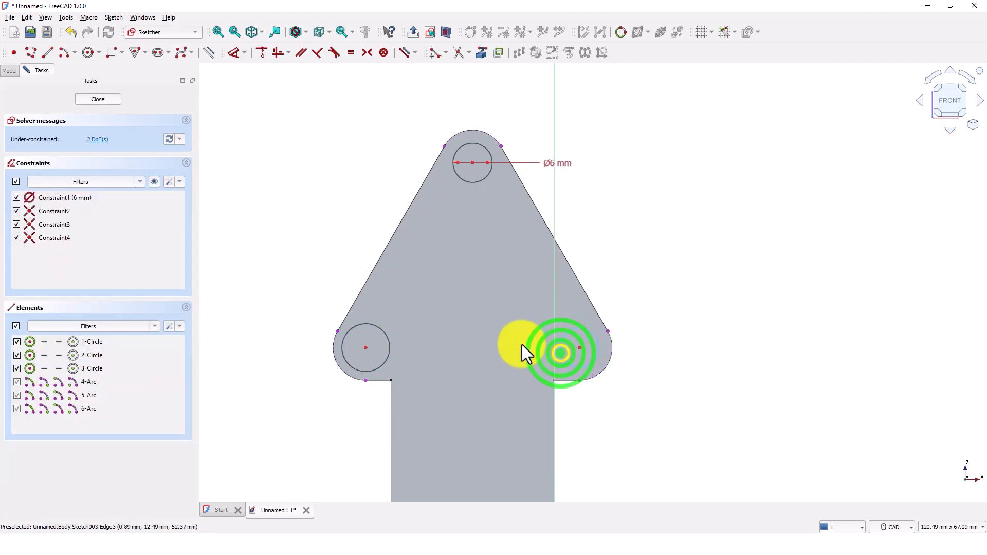
Step: Constrain the two lower circles to be equal in size to the 6 mm circle at the tip
click(349, 54)
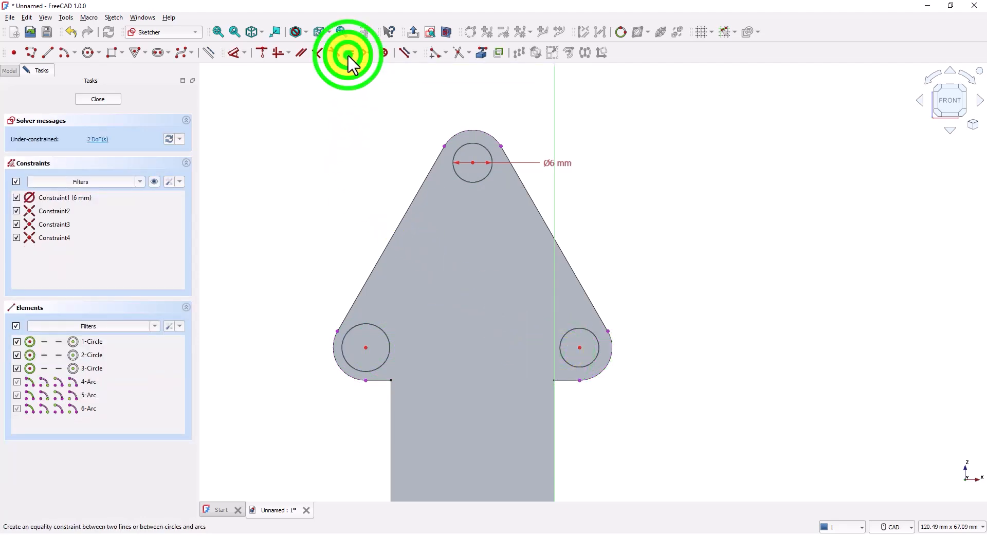
click(473, 184)
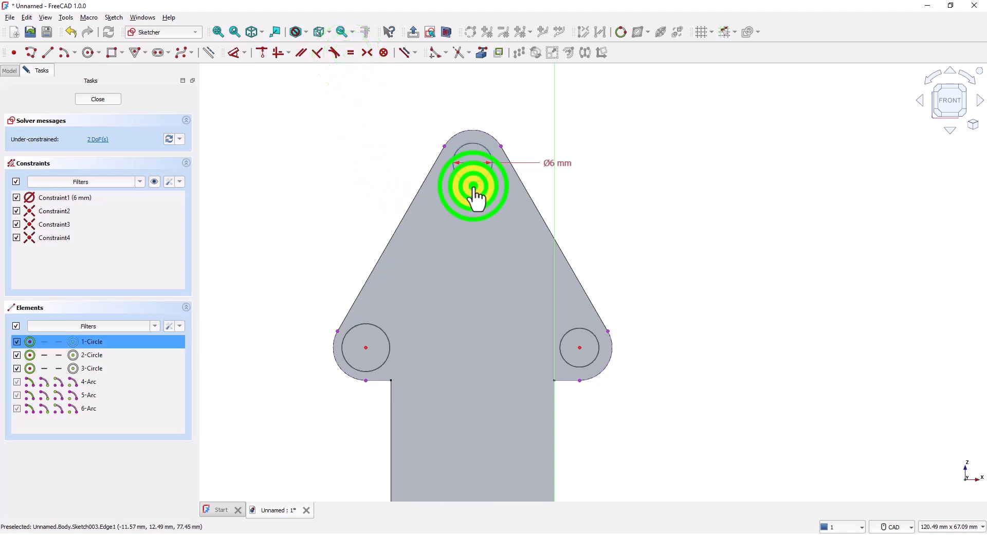
click(393, 343)
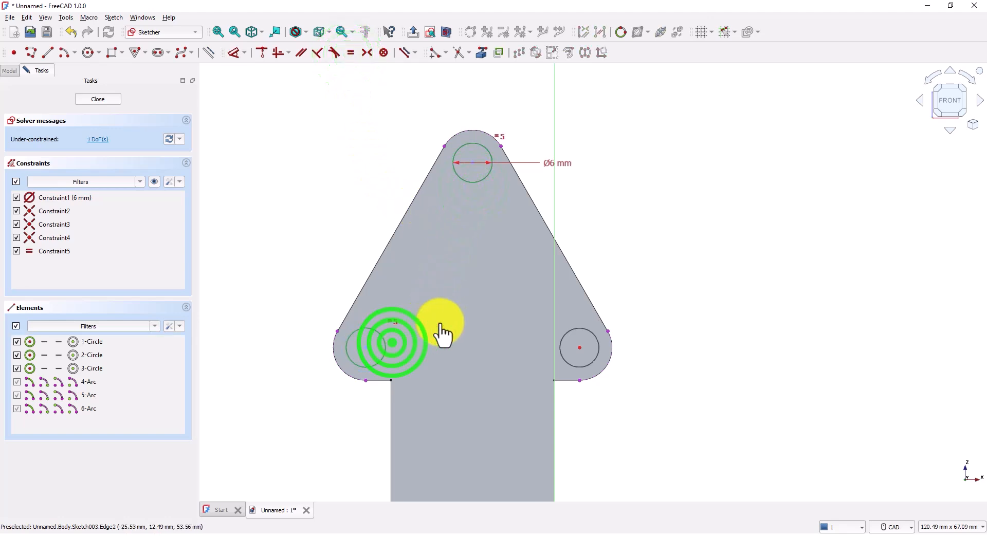
click(568, 365)
click(377, 366)
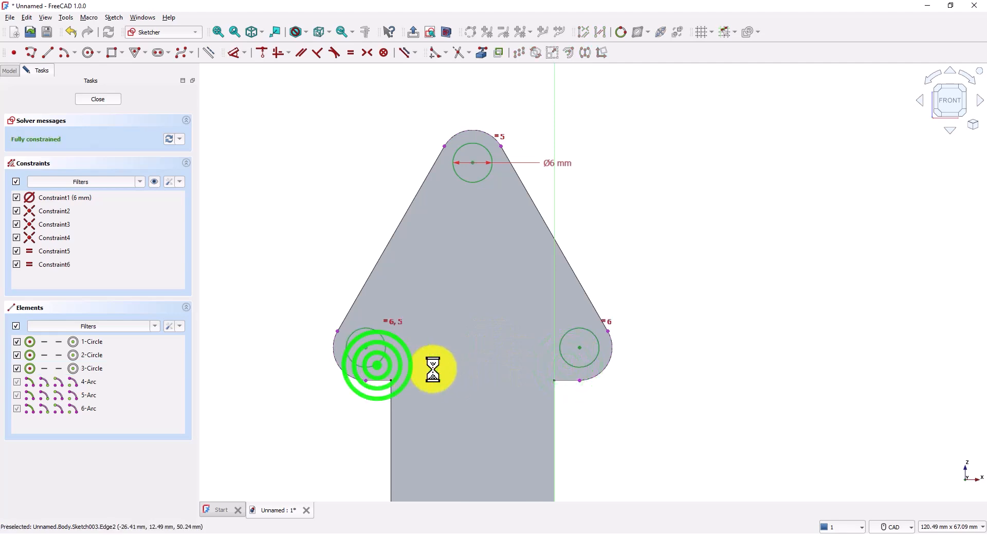
Step: Set the tip circle's diameter to 5 mm to test the equal-size constraints
scroll(629, 253, up, 3)
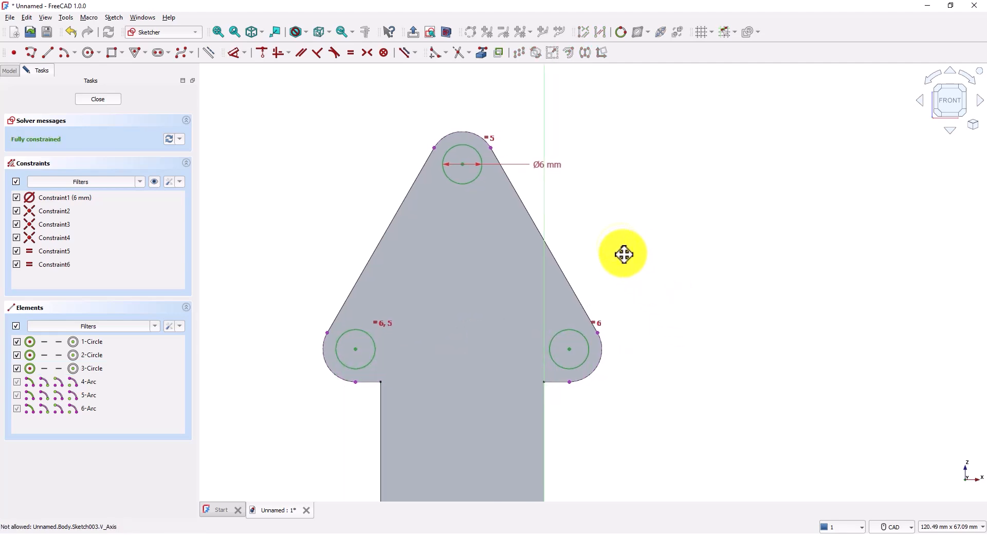
middle_drag(598, 278, 635, 279)
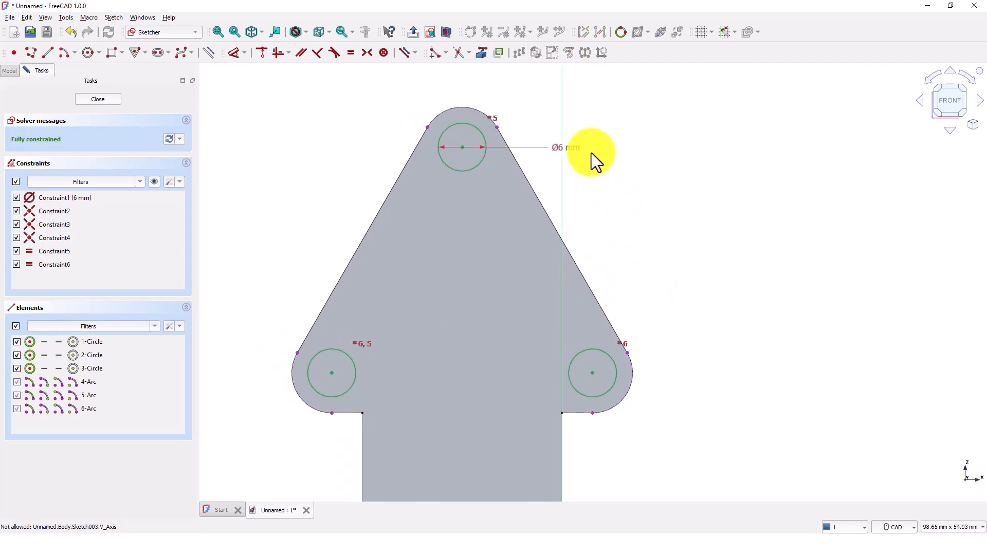
double_click(569, 149)
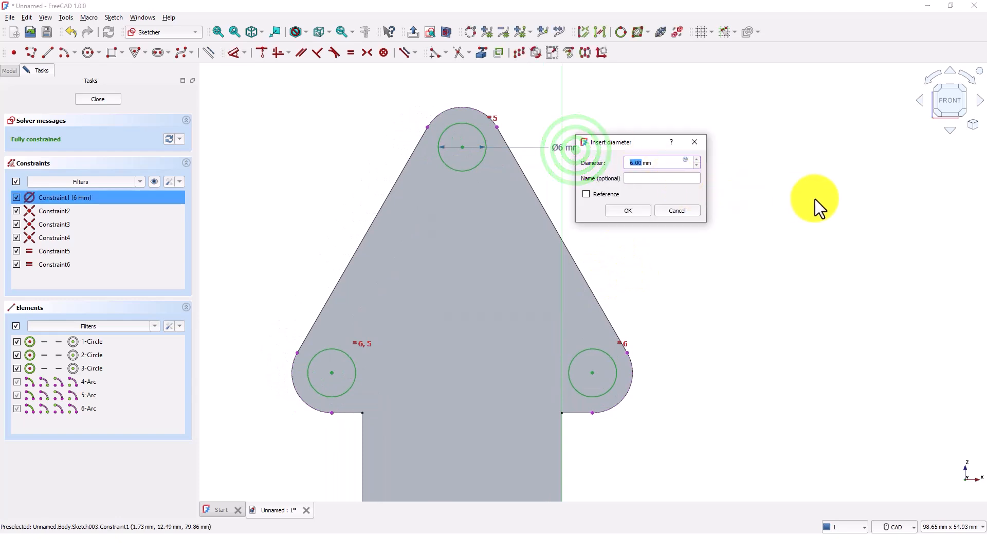
text(5)
key(Return)
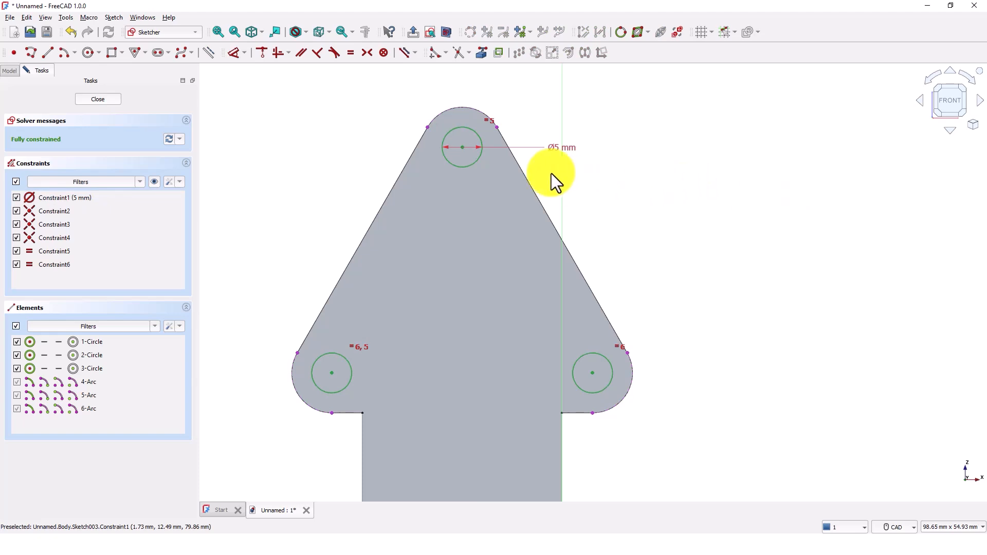
Step: Set the tip circle's diameter back to 6 mm
double_click(552, 149)
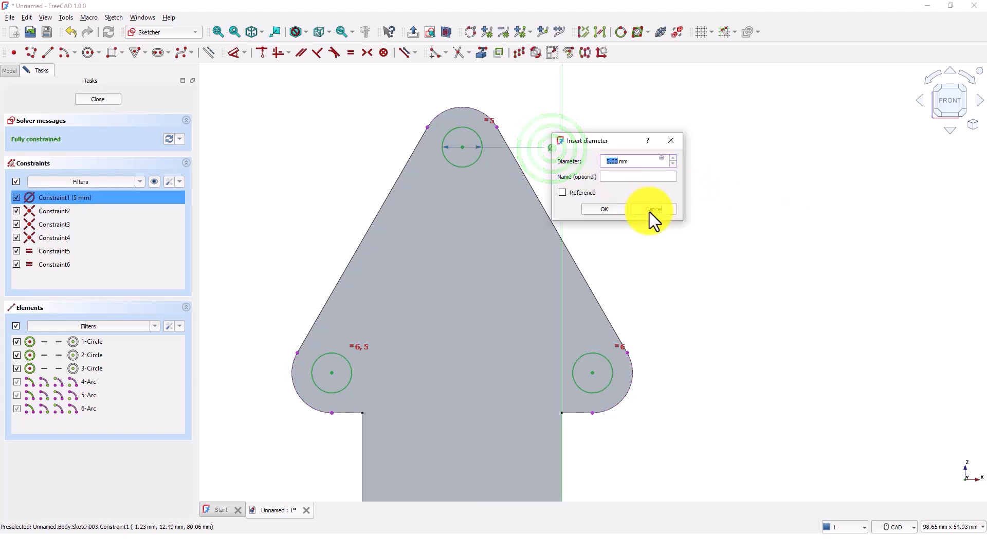
text(6)
key(Return)
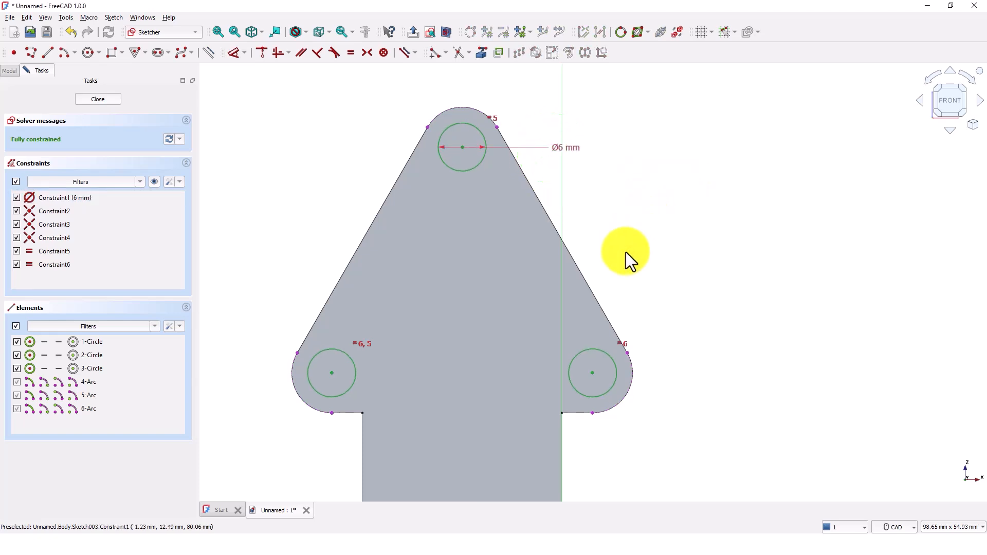
Step: Close the circle sketch and cut its three circles through the arrowhead as a 5 mm deep pocket
click(110, 100)
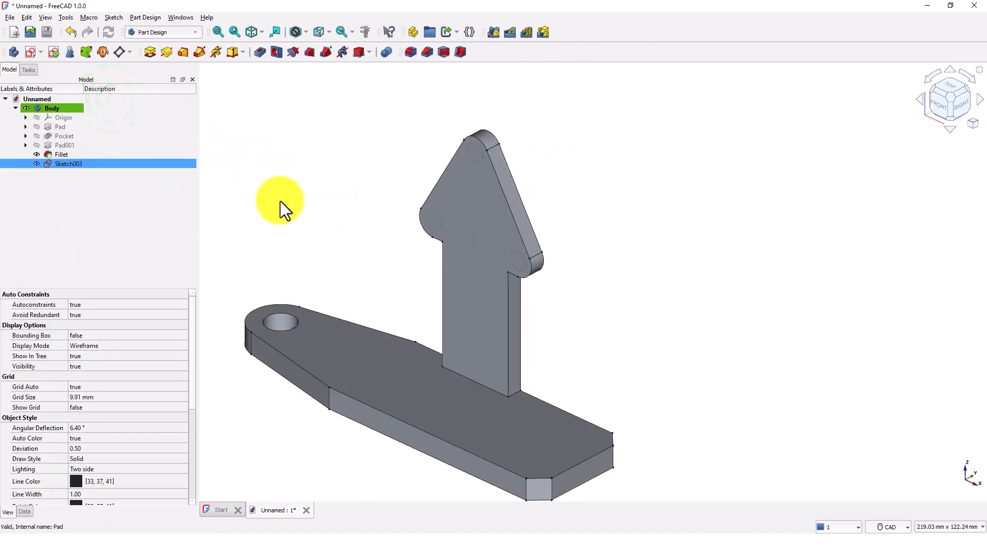
click(259, 52)
click(260, 53)
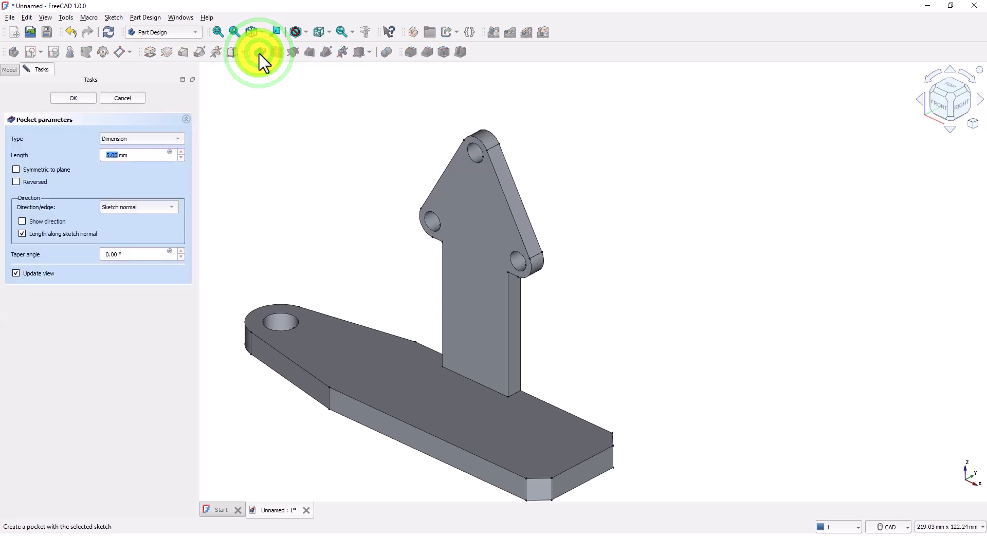
scroll(382, 199, up, 5)
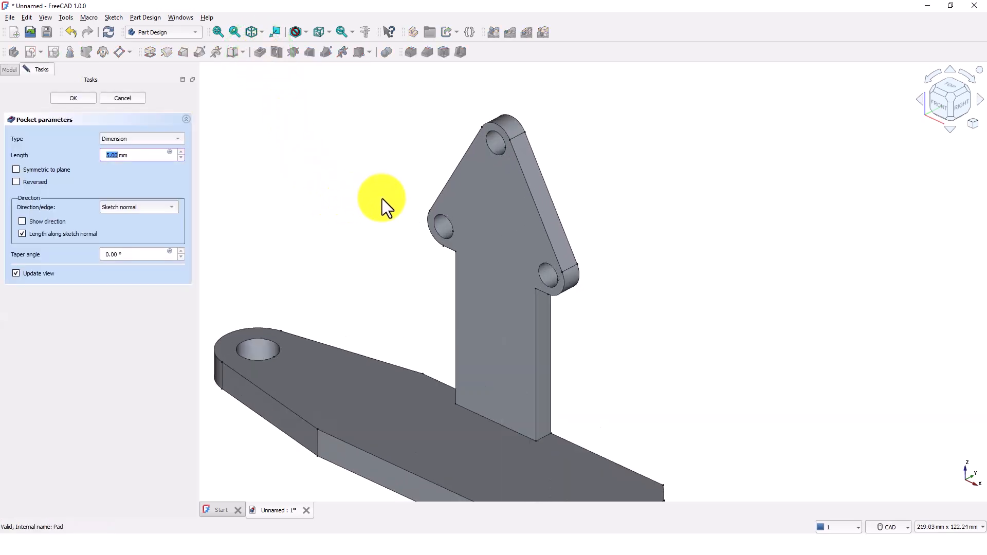
scroll(314, 224, up, 3)
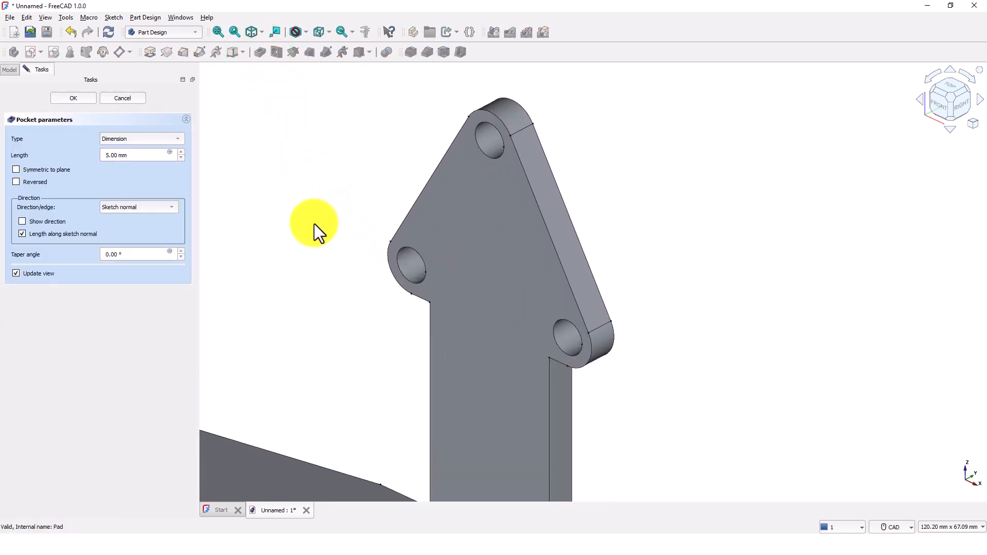
middle_drag(319, 217, 365, 194)
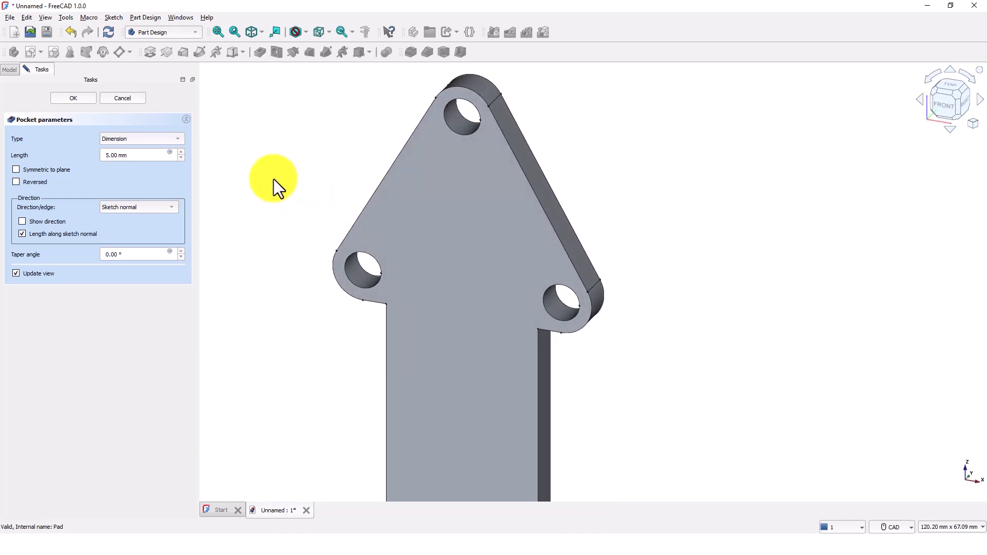
click(72, 98)
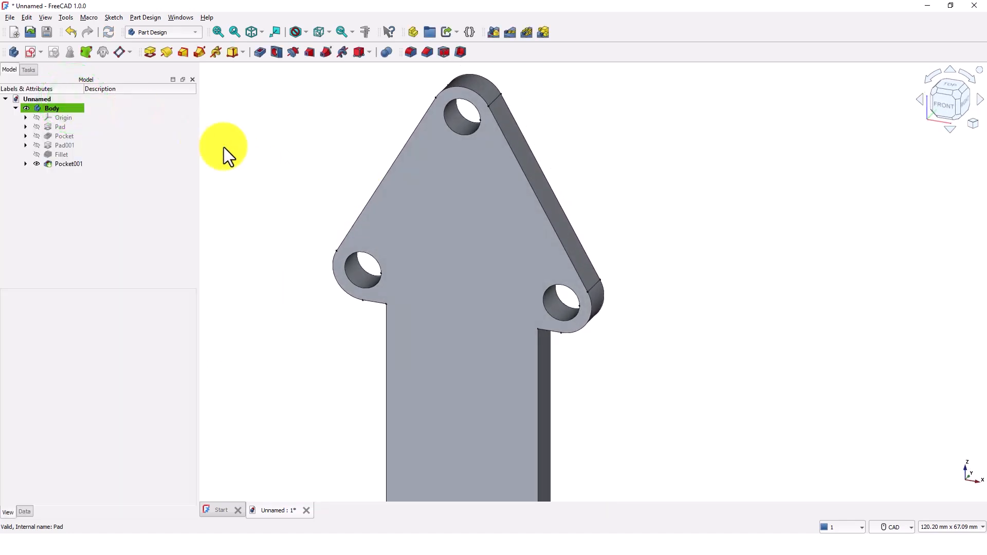
Step: Start a sketch on the plate's upper face and link its short end edge and arrow-side long edge as external geometry
scroll(311, 204, down, 3)
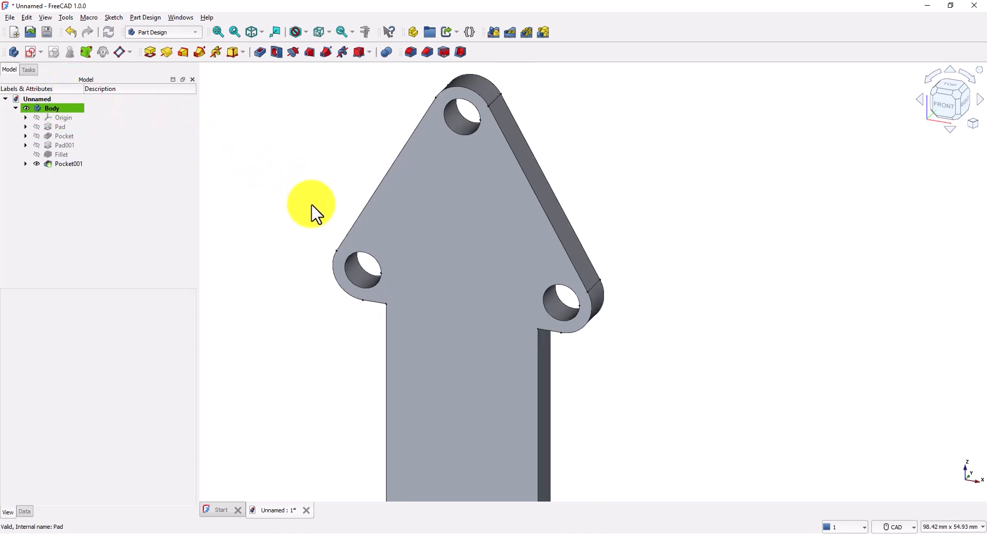
mouse_move(297, 291)
middle_down()
mouse_move(464, 277)
mouse_move(436, 294)
mouse_move(463, 300)
mouse_move(433, 279)
middle_up()
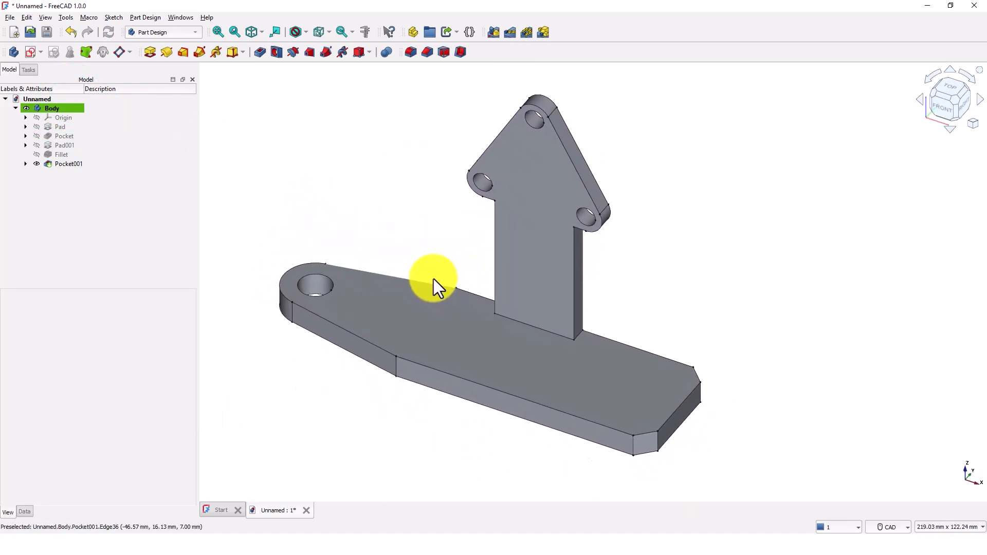
click(643, 390)
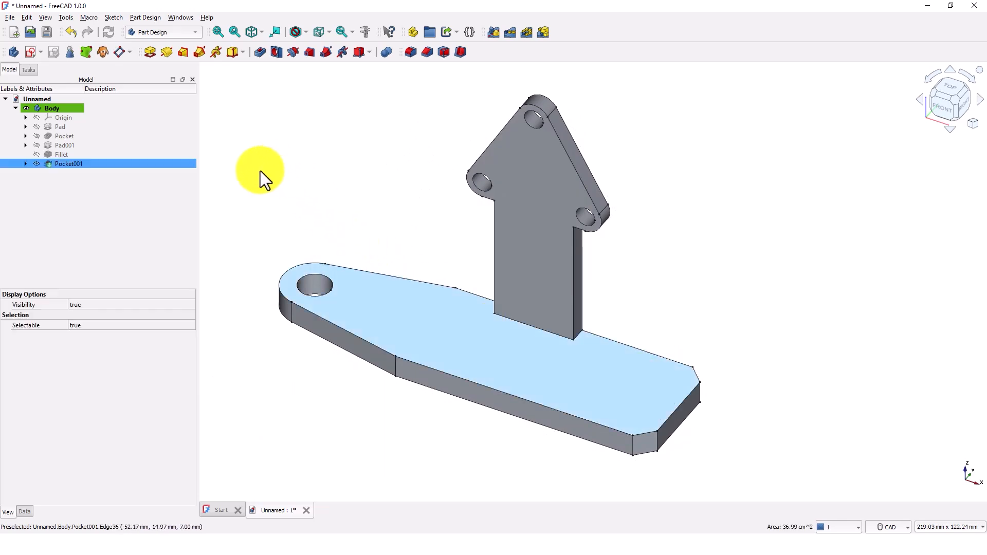
click(28, 51)
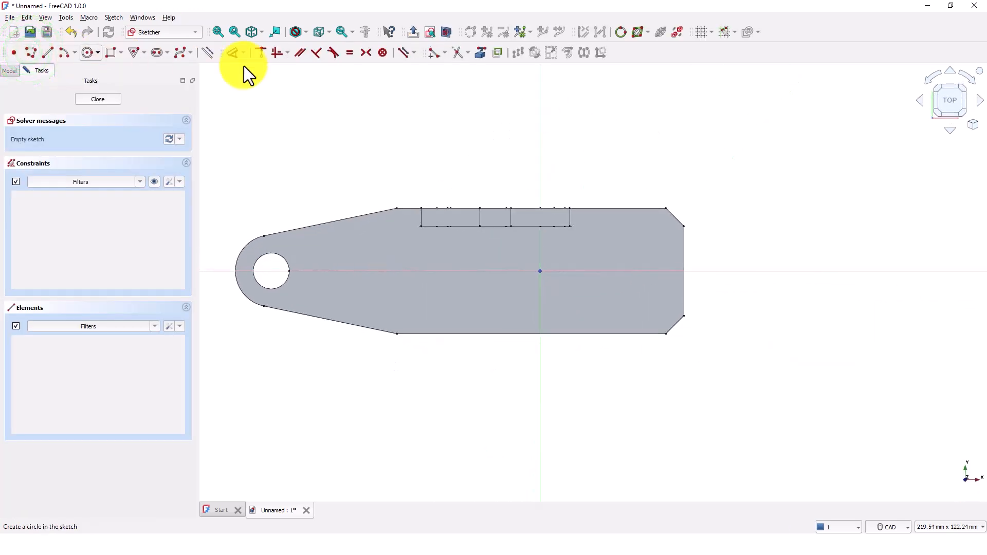
scroll(717, 240, down, 1)
scroll(721, 237, up, 4)
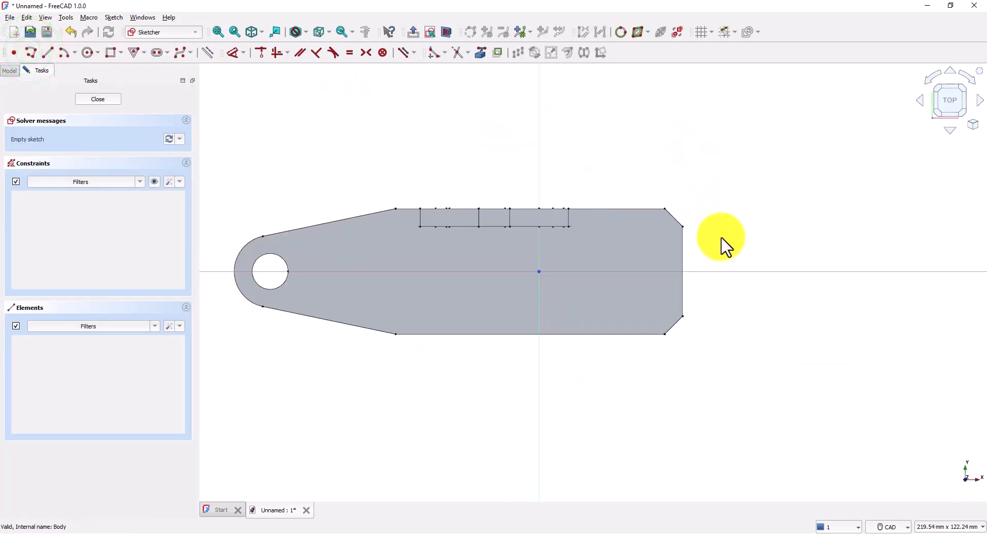
middle_drag(752, 248, 757, 247)
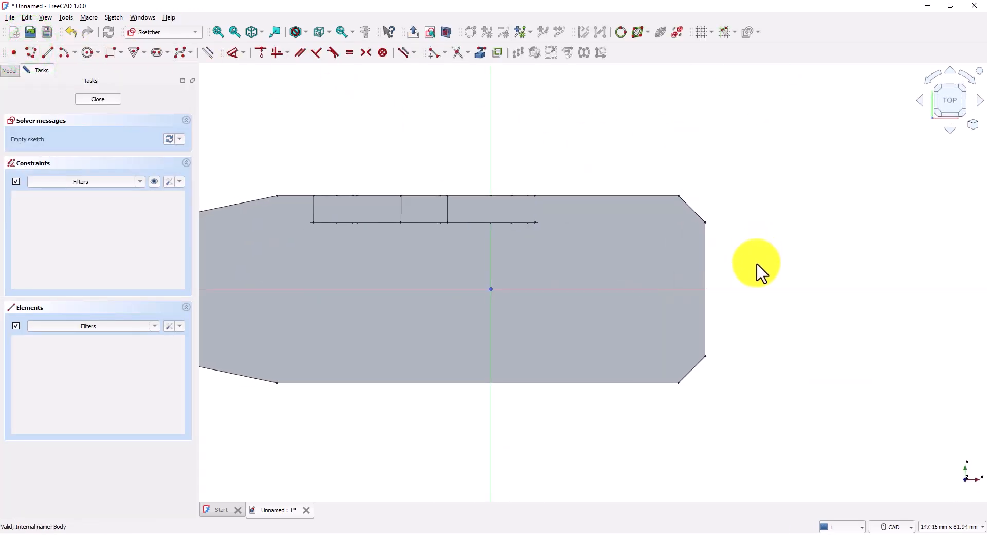
click(479, 54)
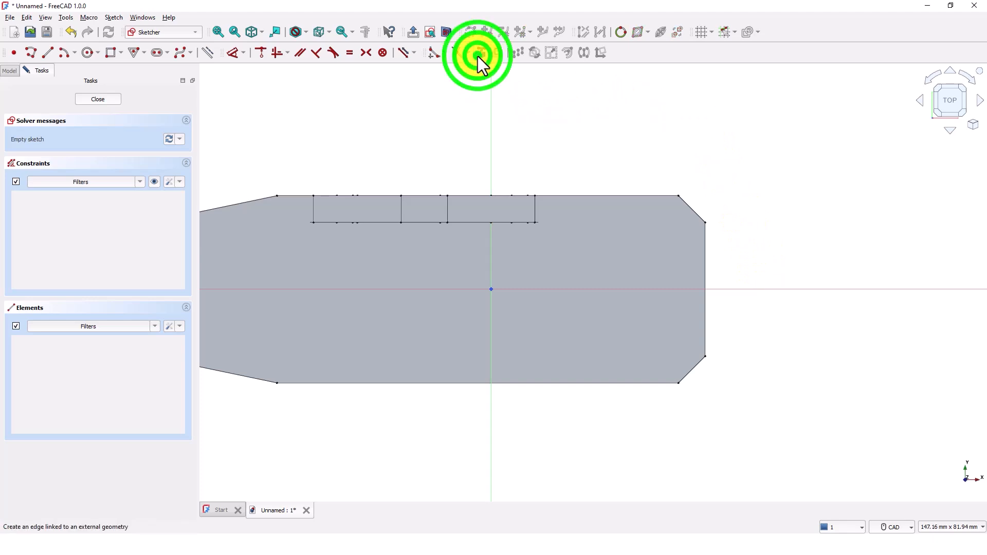
click(706, 274)
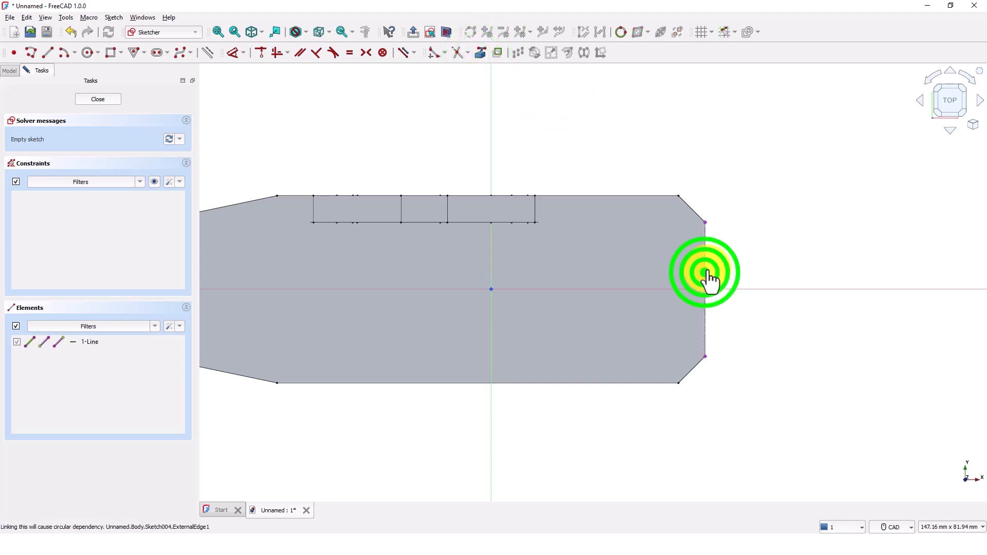
click(643, 197)
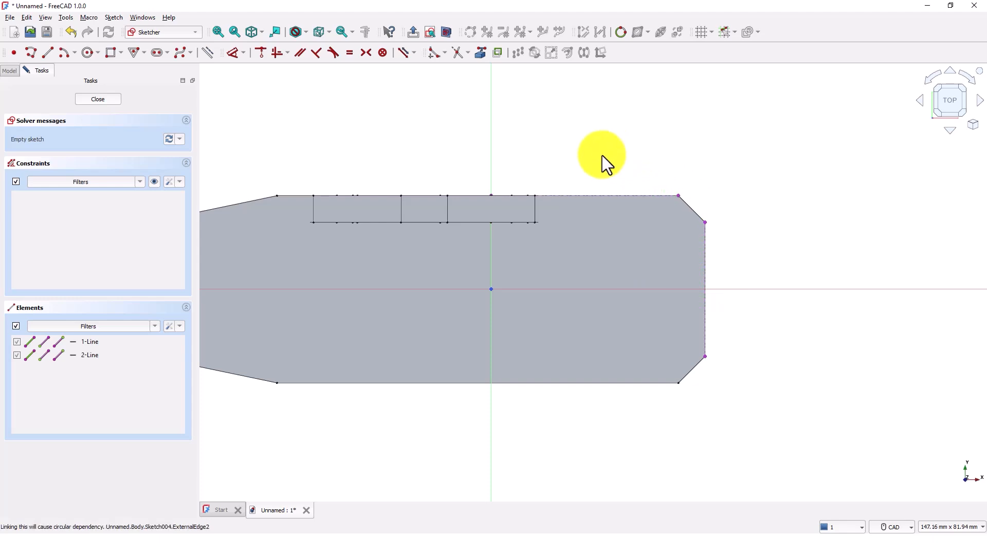
Step: Draw a horizontal slot on the plate's centreline near the chamfered end, with 15 mm between centres and a 5 mm radius, and close the sketch
click(158, 54)
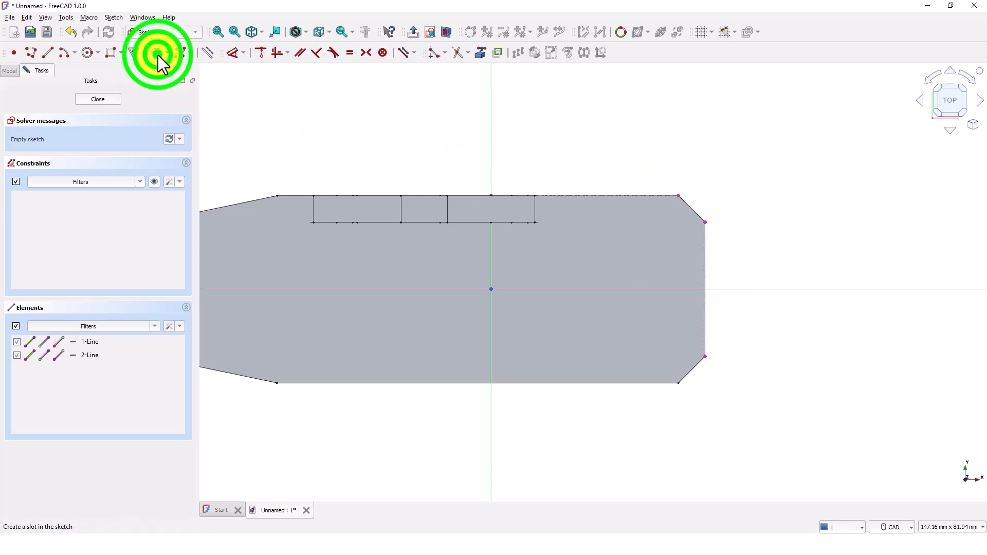
click(574, 289)
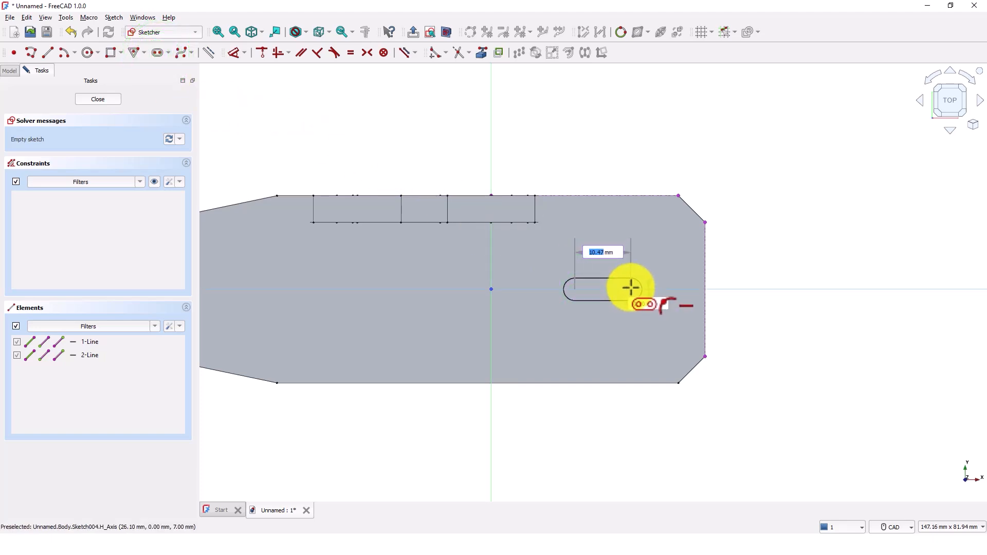
text(15)
key(Return)
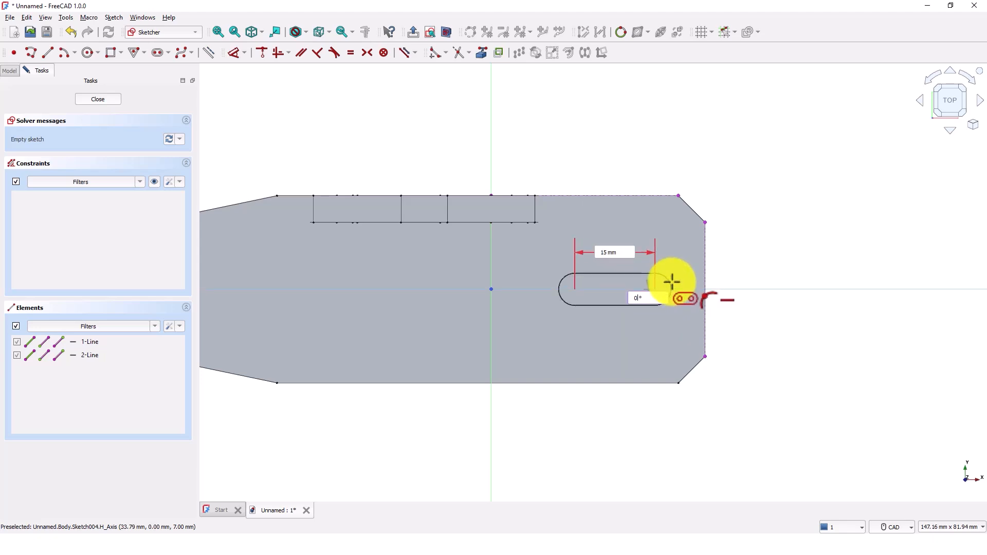
key(Return)
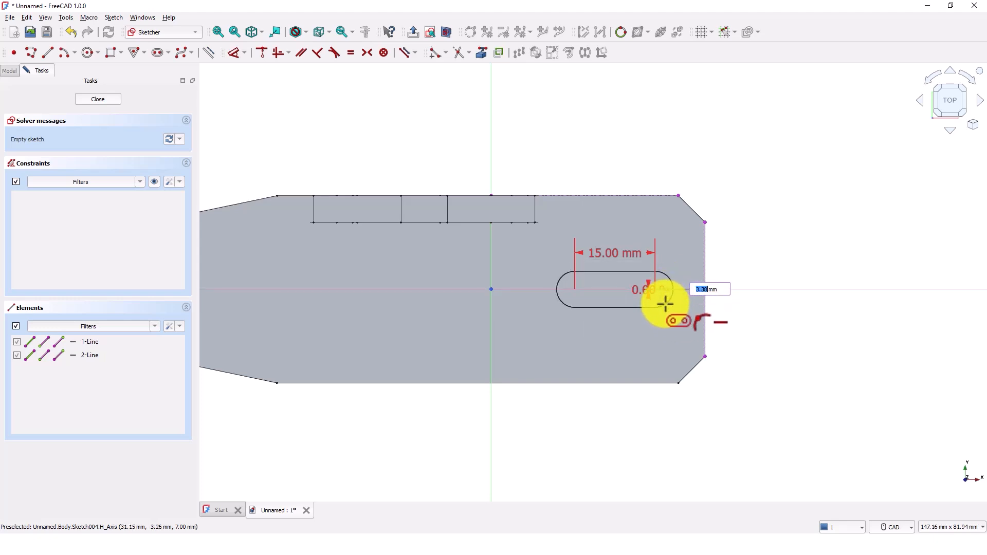
text(5)
key(Return)
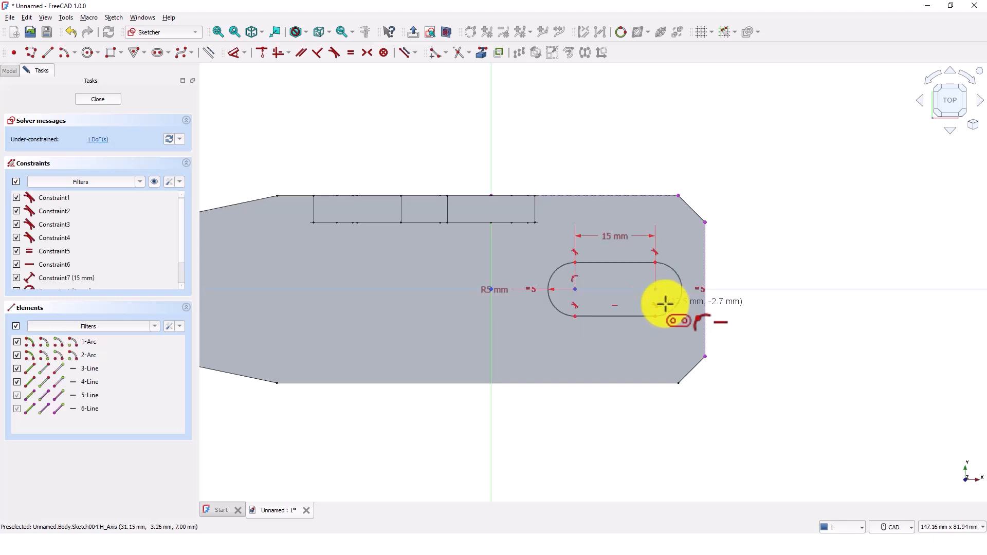
right_click(664, 333)
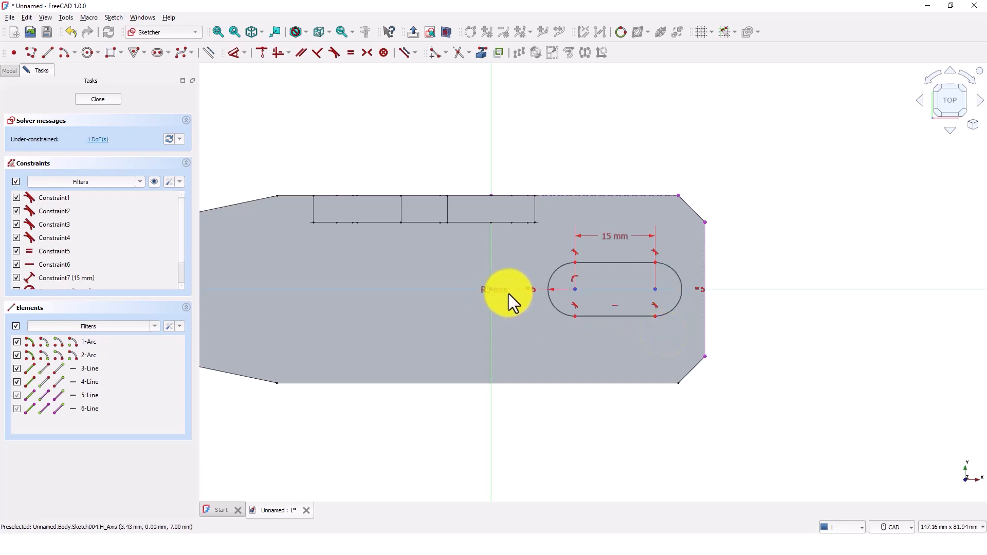
click(504, 292)
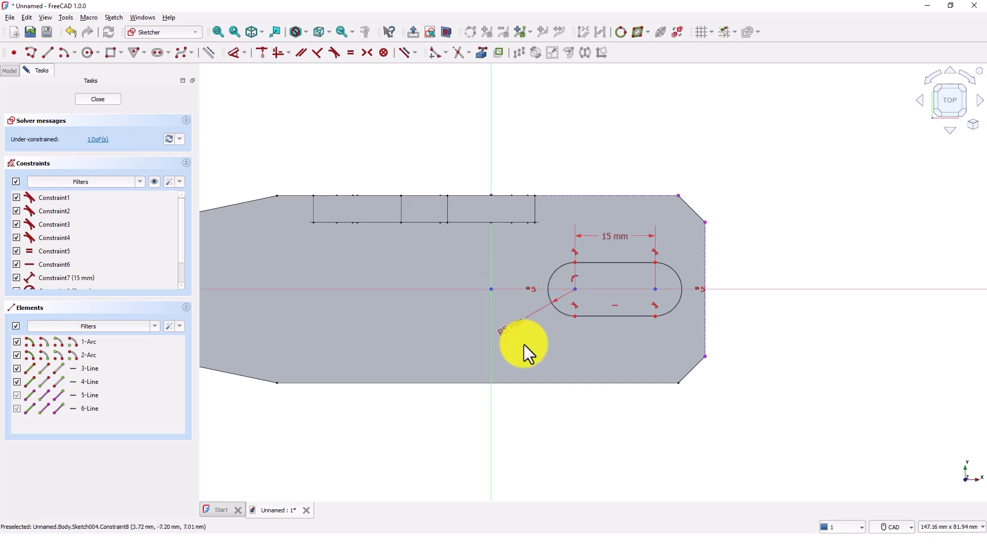
click(84, 99)
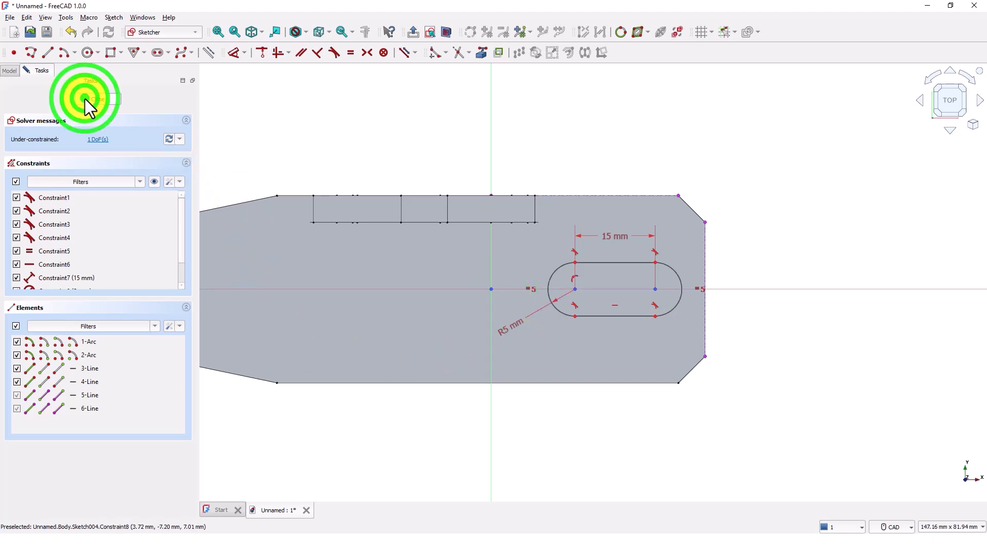
Step: Reopen the slot sketch and dimension the slot's outer arc centre 12 mm horizontally from the plate's chamfered end
middle_drag(664, 272, 657, 260)
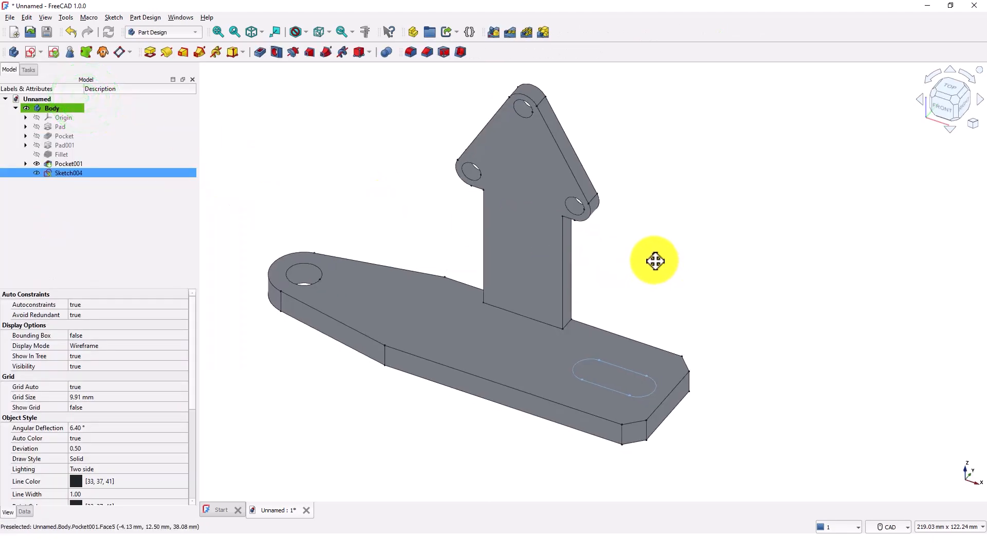
double_click(48, 175)
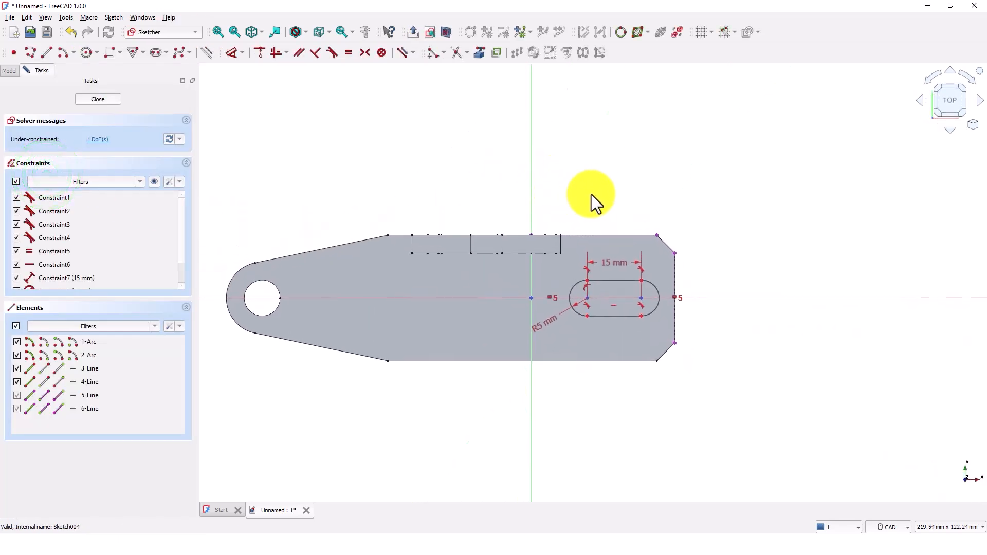
scroll(593, 197, up, 3)
mouse_move(594, 203)
middle_down()
mouse_move(556, 177)
mouse_move(539, 177)
middle_up()
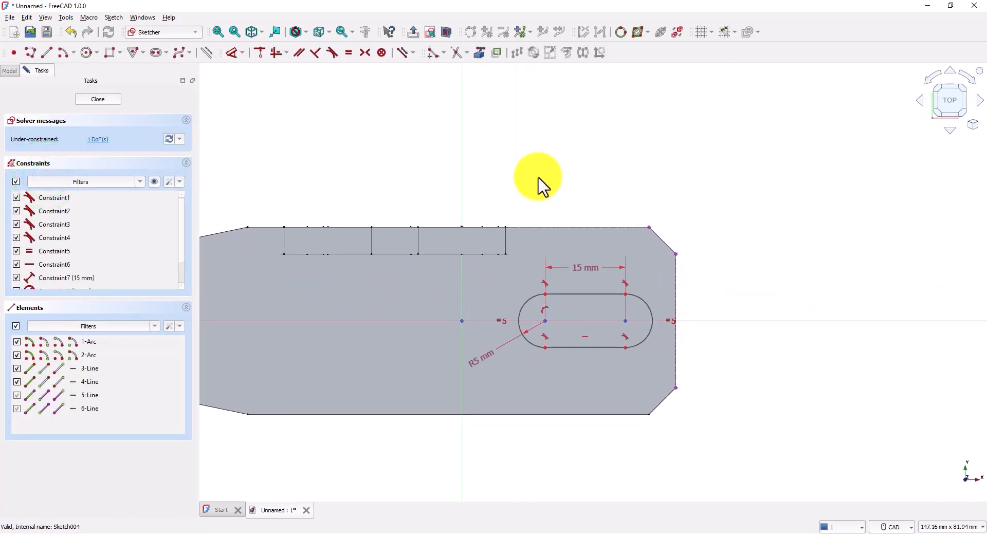
click(231, 54)
click(624, 320)
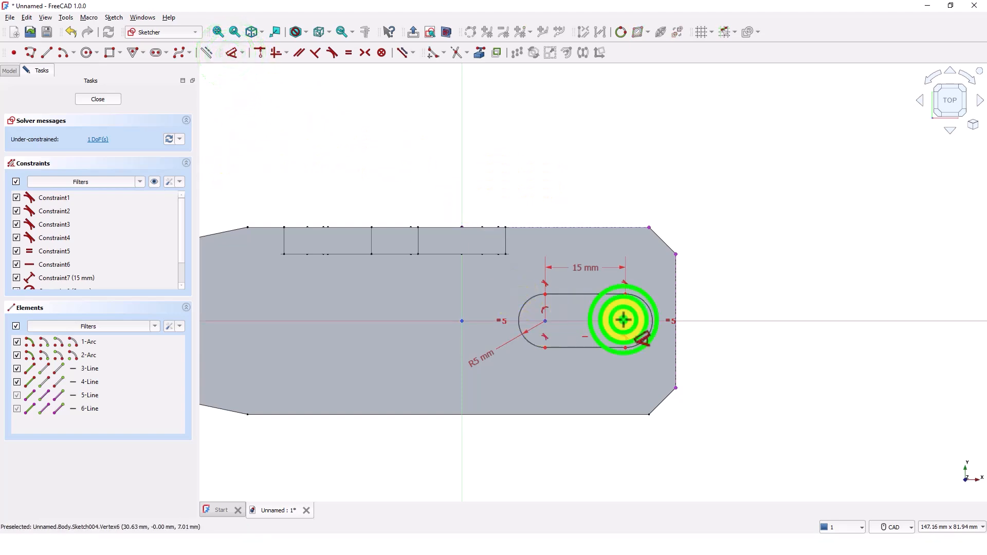
click(676, 254)
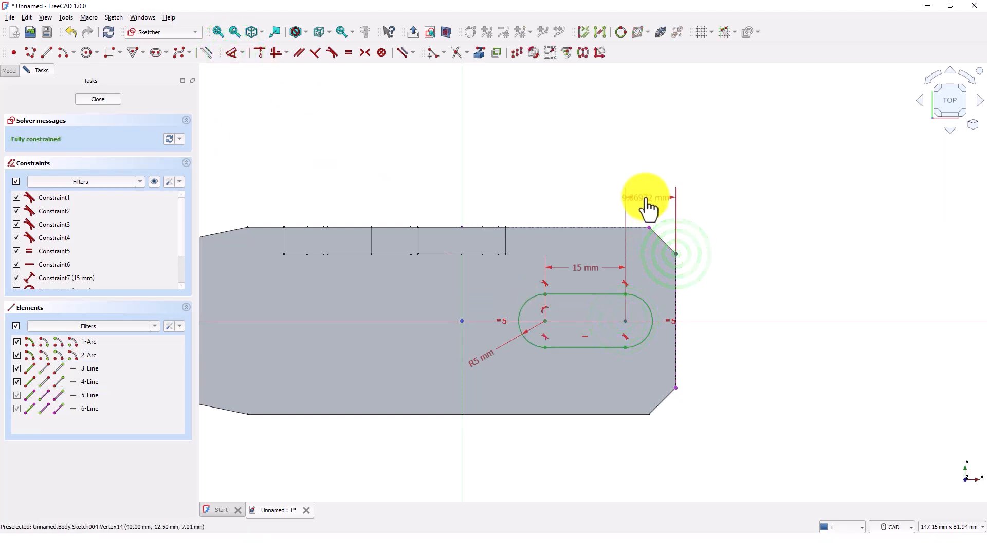
click(648, 208)
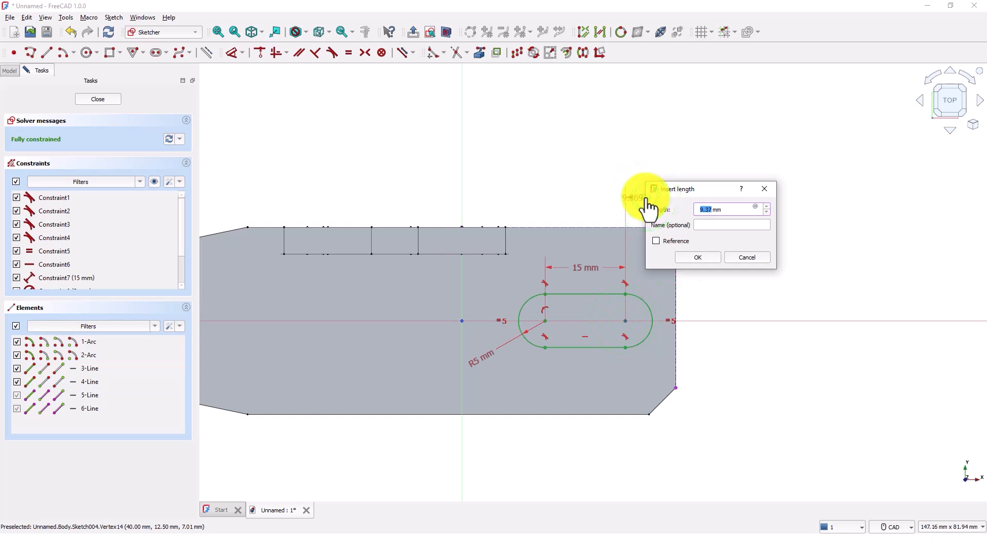
text(12)
key(Return)
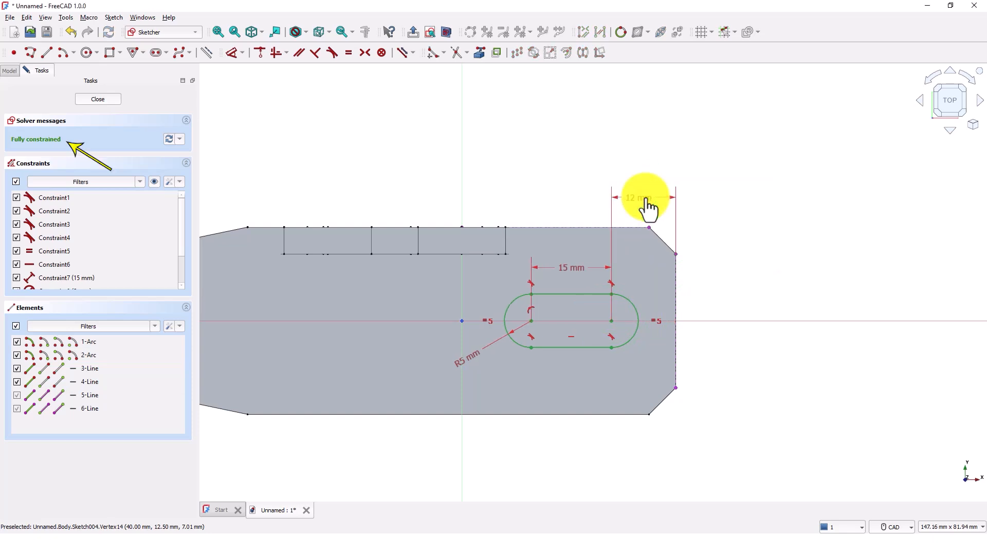
Step: Close the slot sketch and cut the slot as a pocket of type Through all in the plate
click(94, 100)
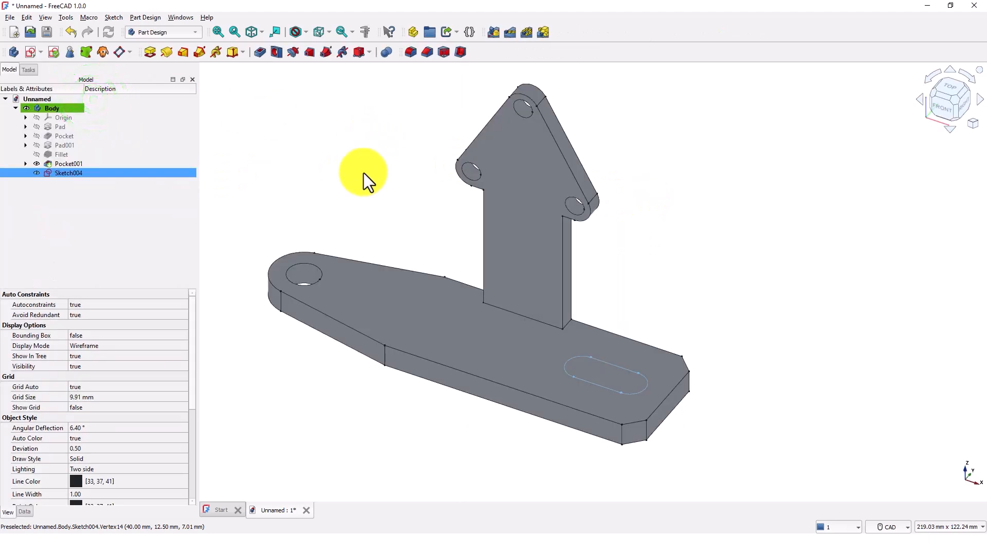
middle_drag(354, 184, 328, 168)
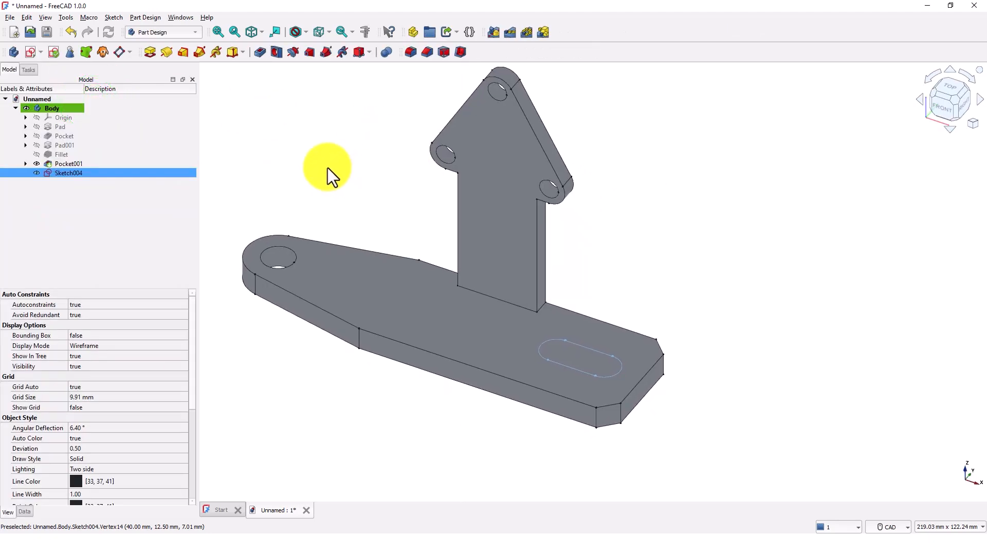
click(264, 54)
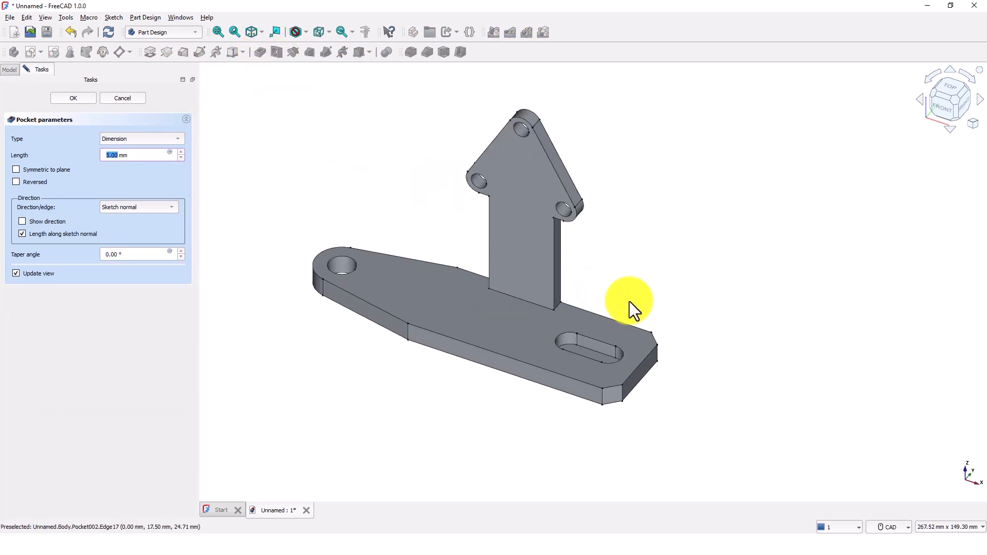
scroll(630, 302, up, 3)
mouse_move(666, 246)
middle_down()
mouse_move(657, 229)
mouse_move(657, 269)
mouse_move(660, 250)
middle_up()
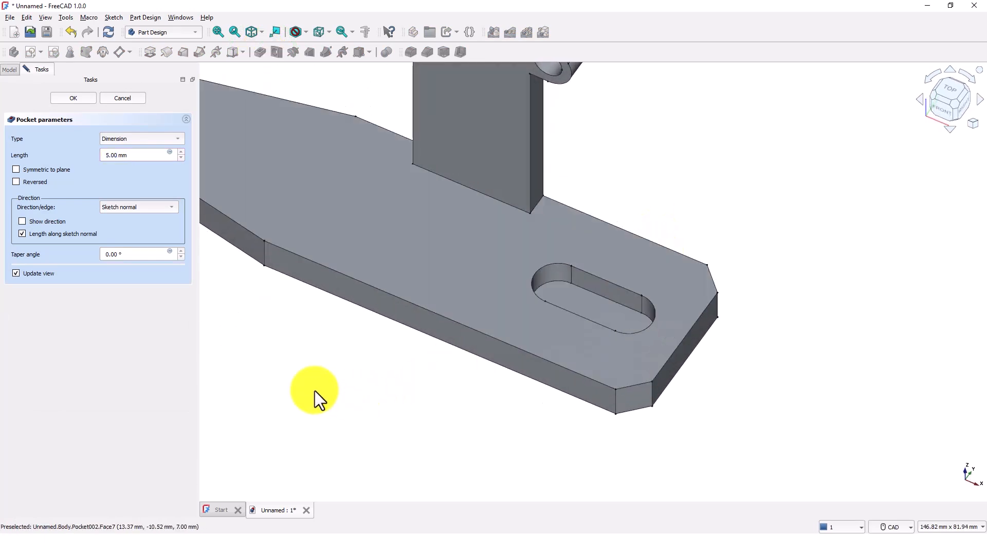
click(141, 138)
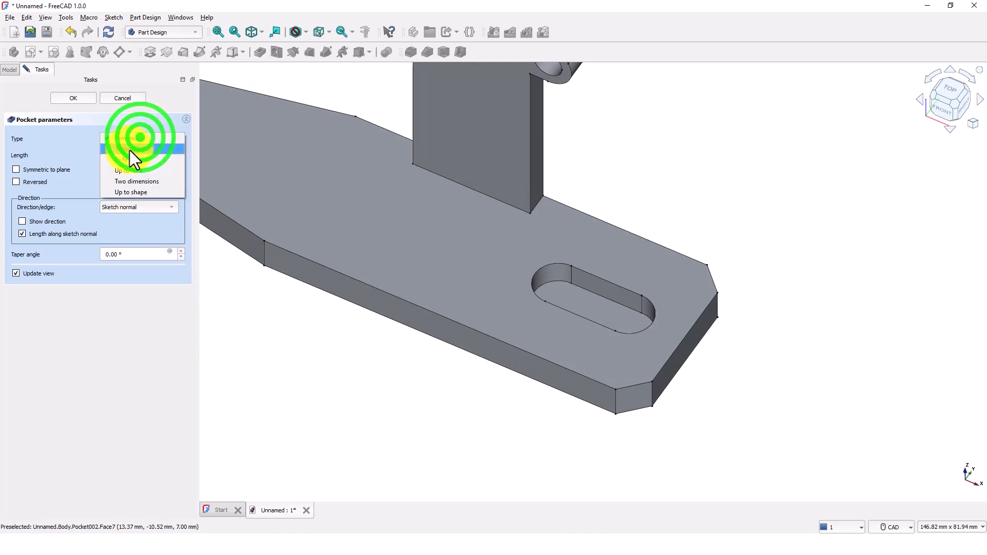
click(130, 150)
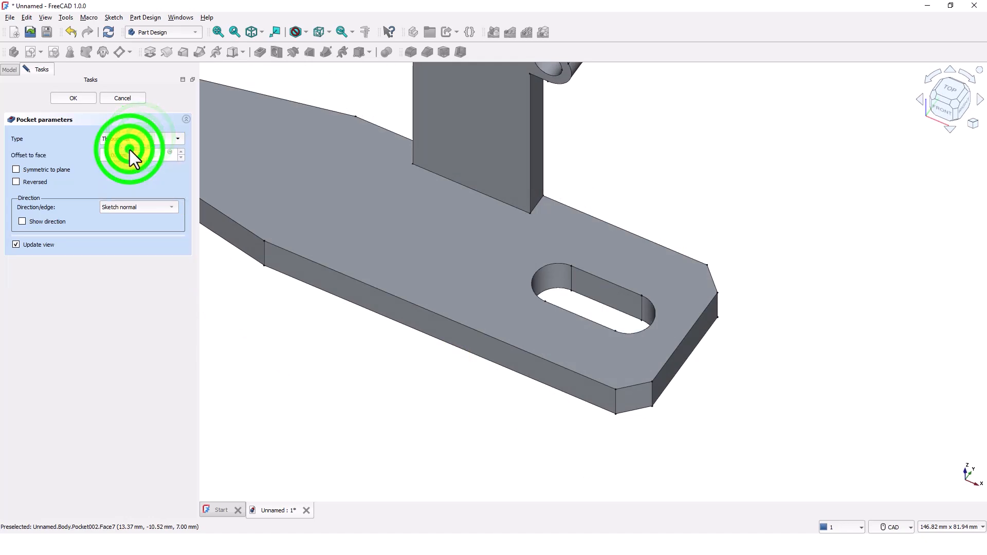
click(81, 97)
scroll(450, 406, up, 1)
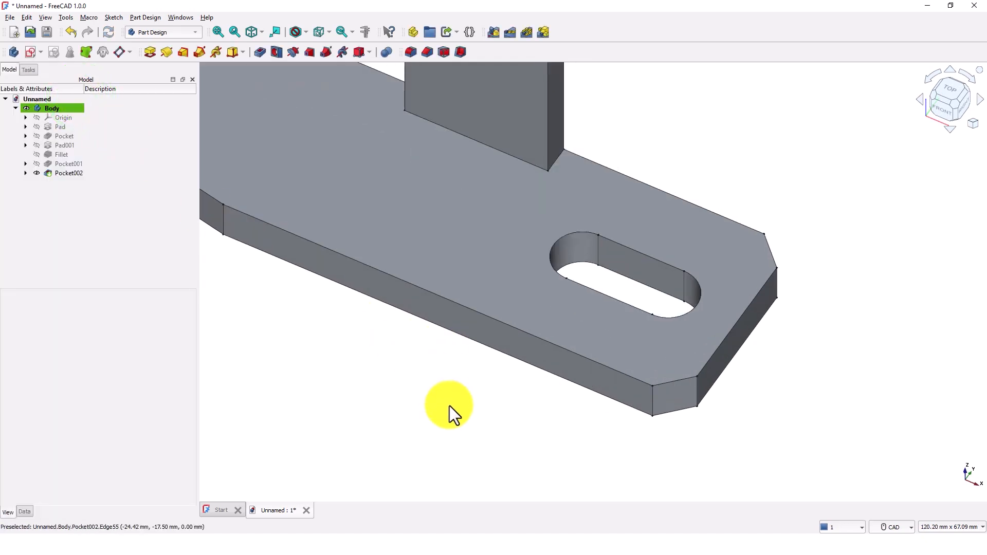
scroll(450, 406, down, 4)
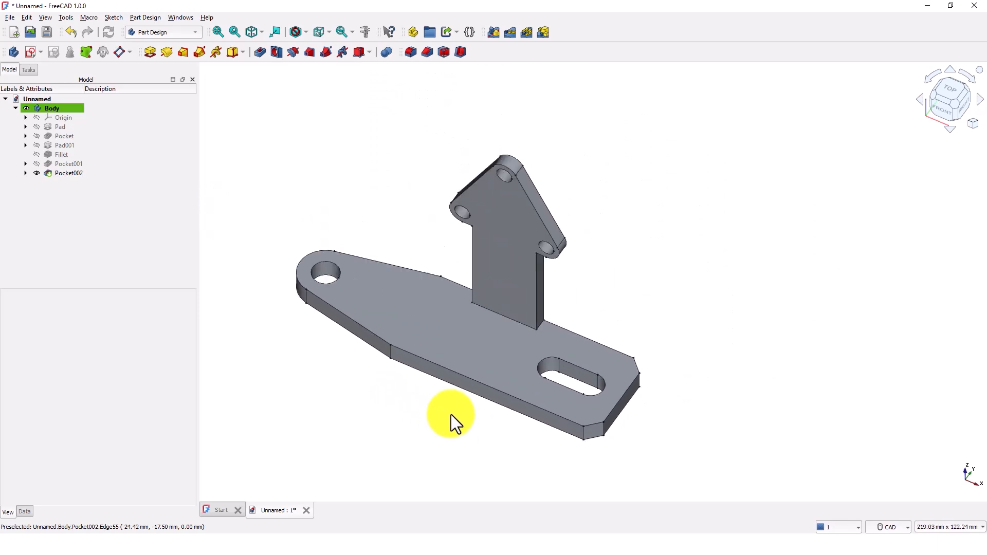
scroll(456, 424, down, 2)
middle_drag(462, 433, 594, 420)
scroll(586, 434, up, 3)
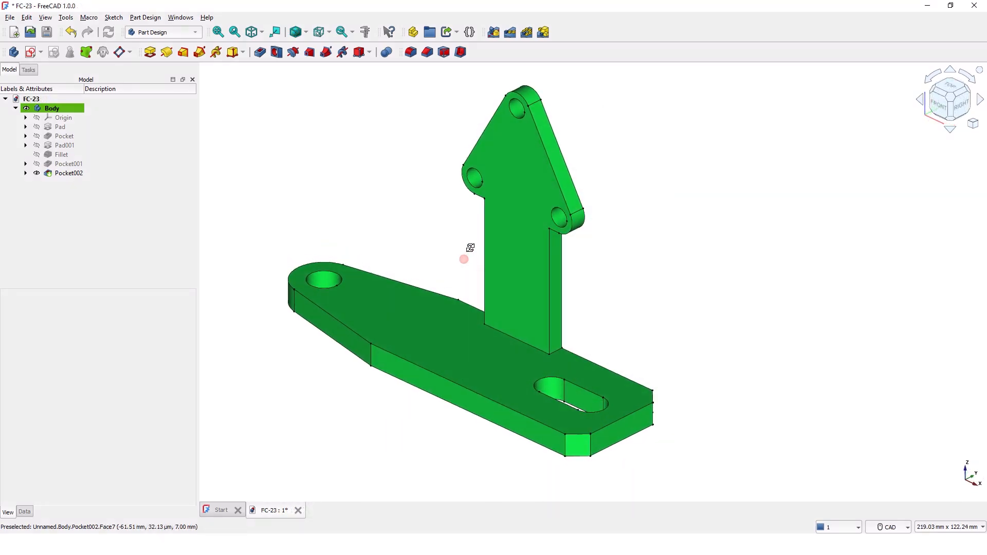
middle_drag(469, 249, 612, 260)
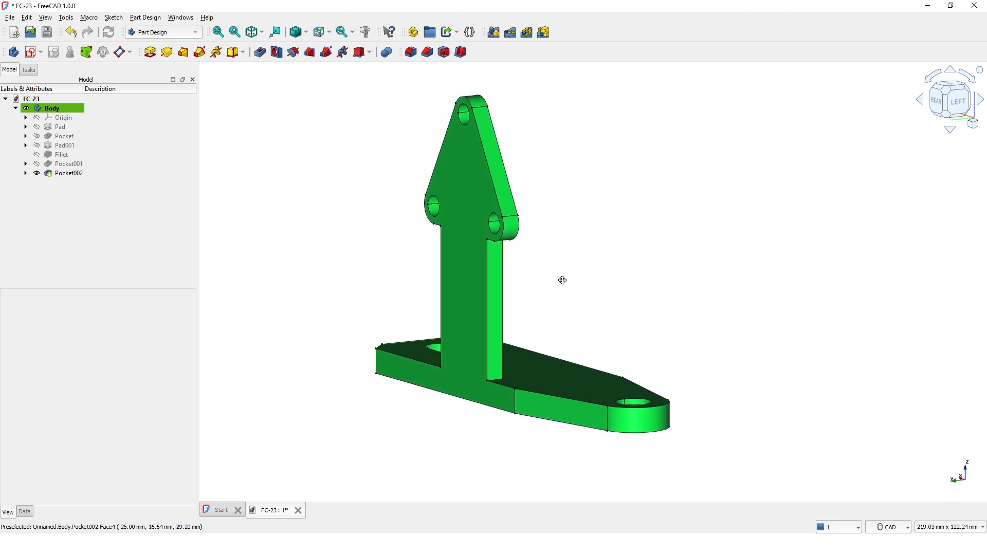